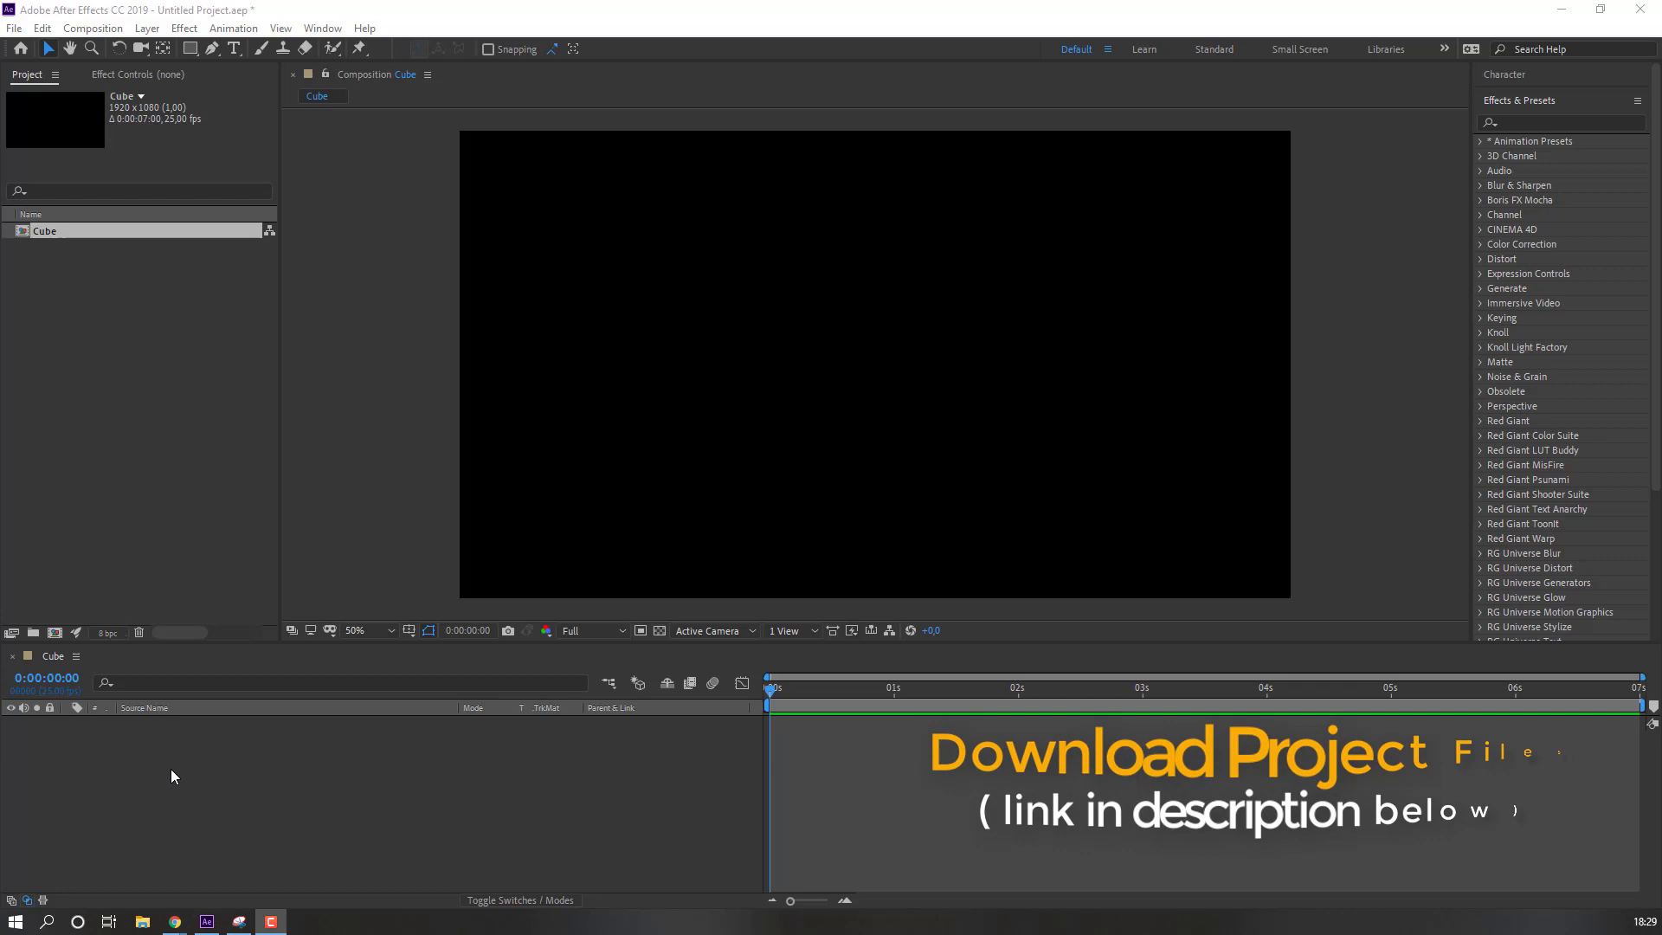
Step: Create a full-frame dark grey solid layer named BG in the Cube composition
{"action": "right_click", "coordinate": [161, 773]}
{"action": "mouse_move", "coordinate": [260, 585]}
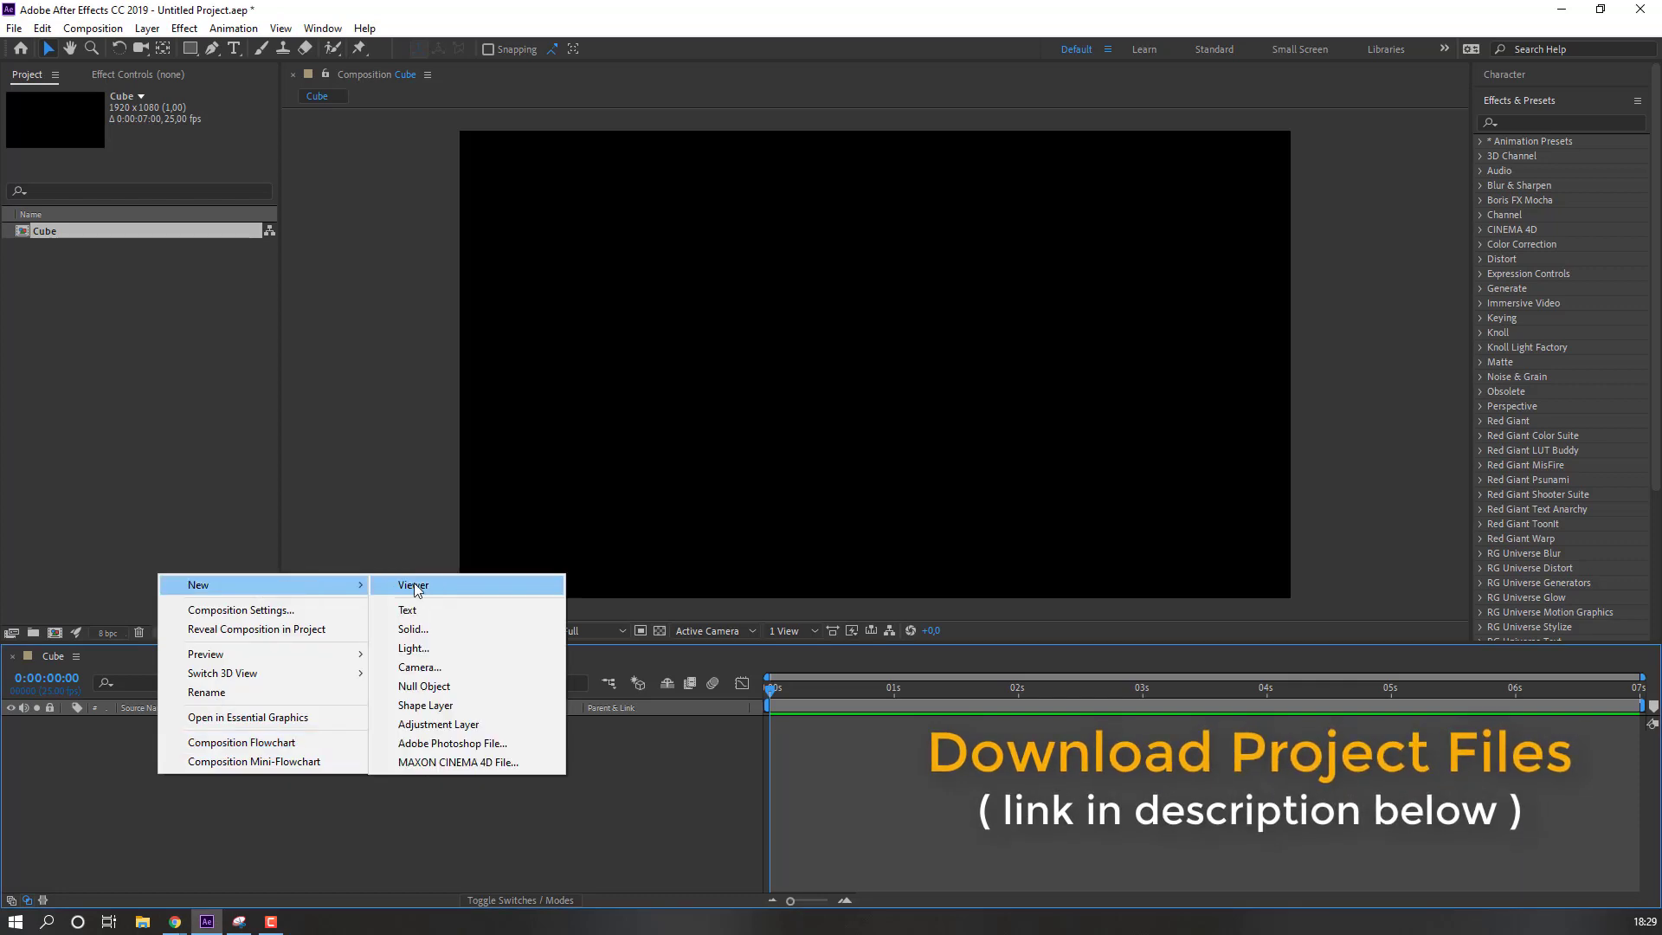
{"action": "left_click", "coordinate": [448, 629]}
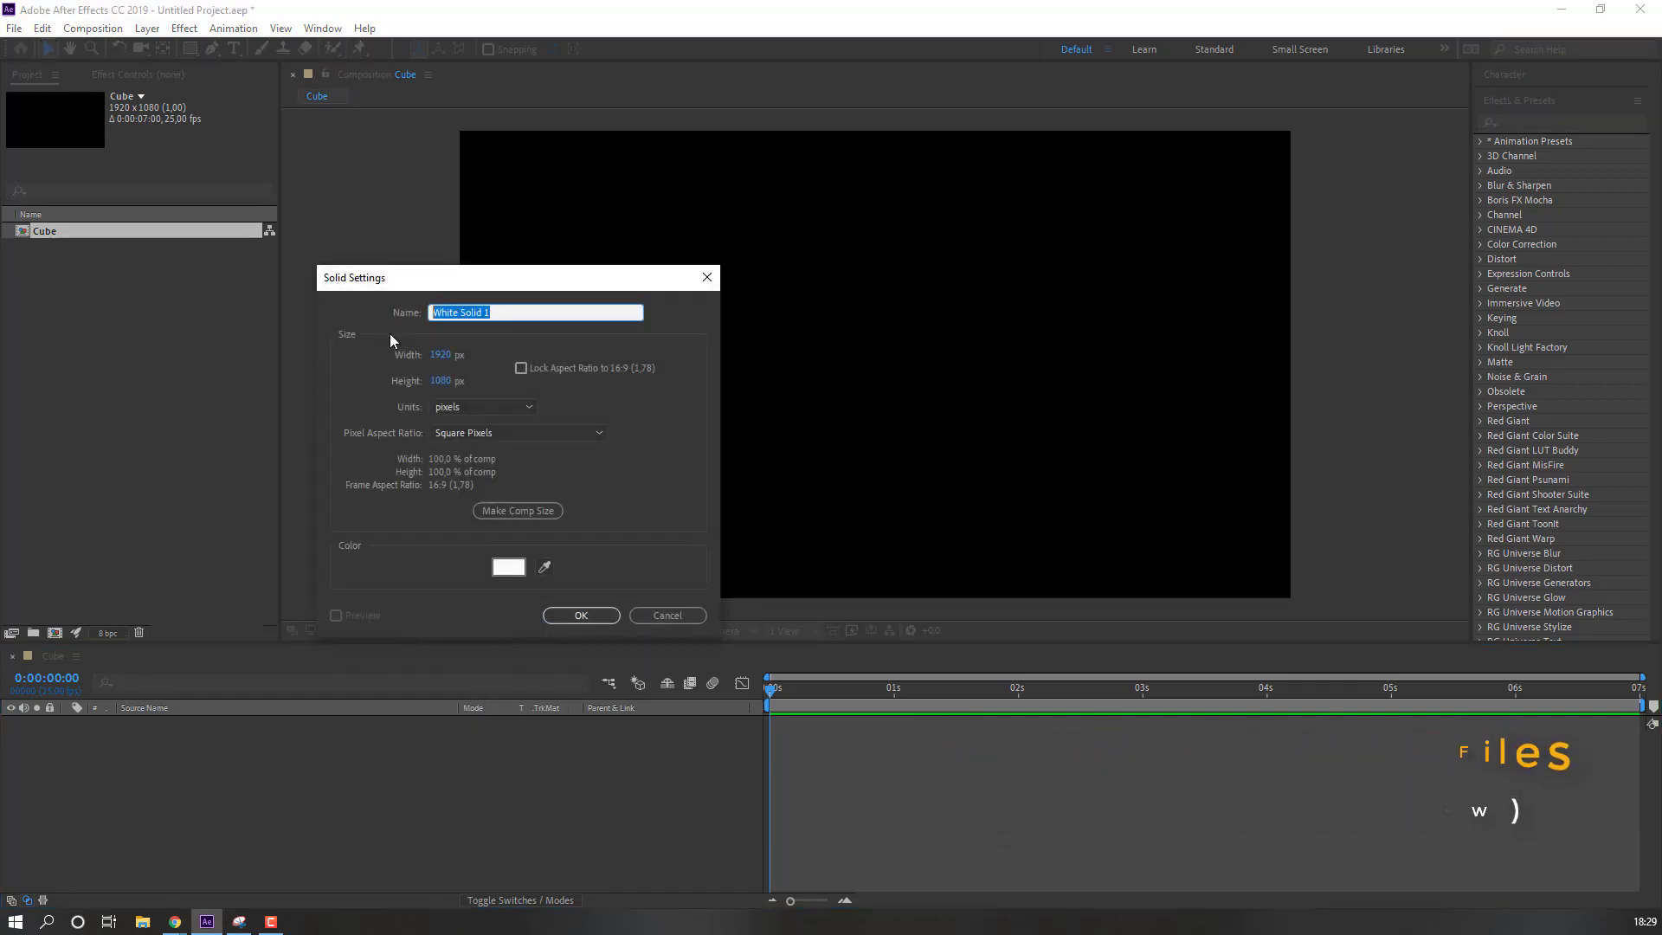
{"action": "type", "text": "BG"}
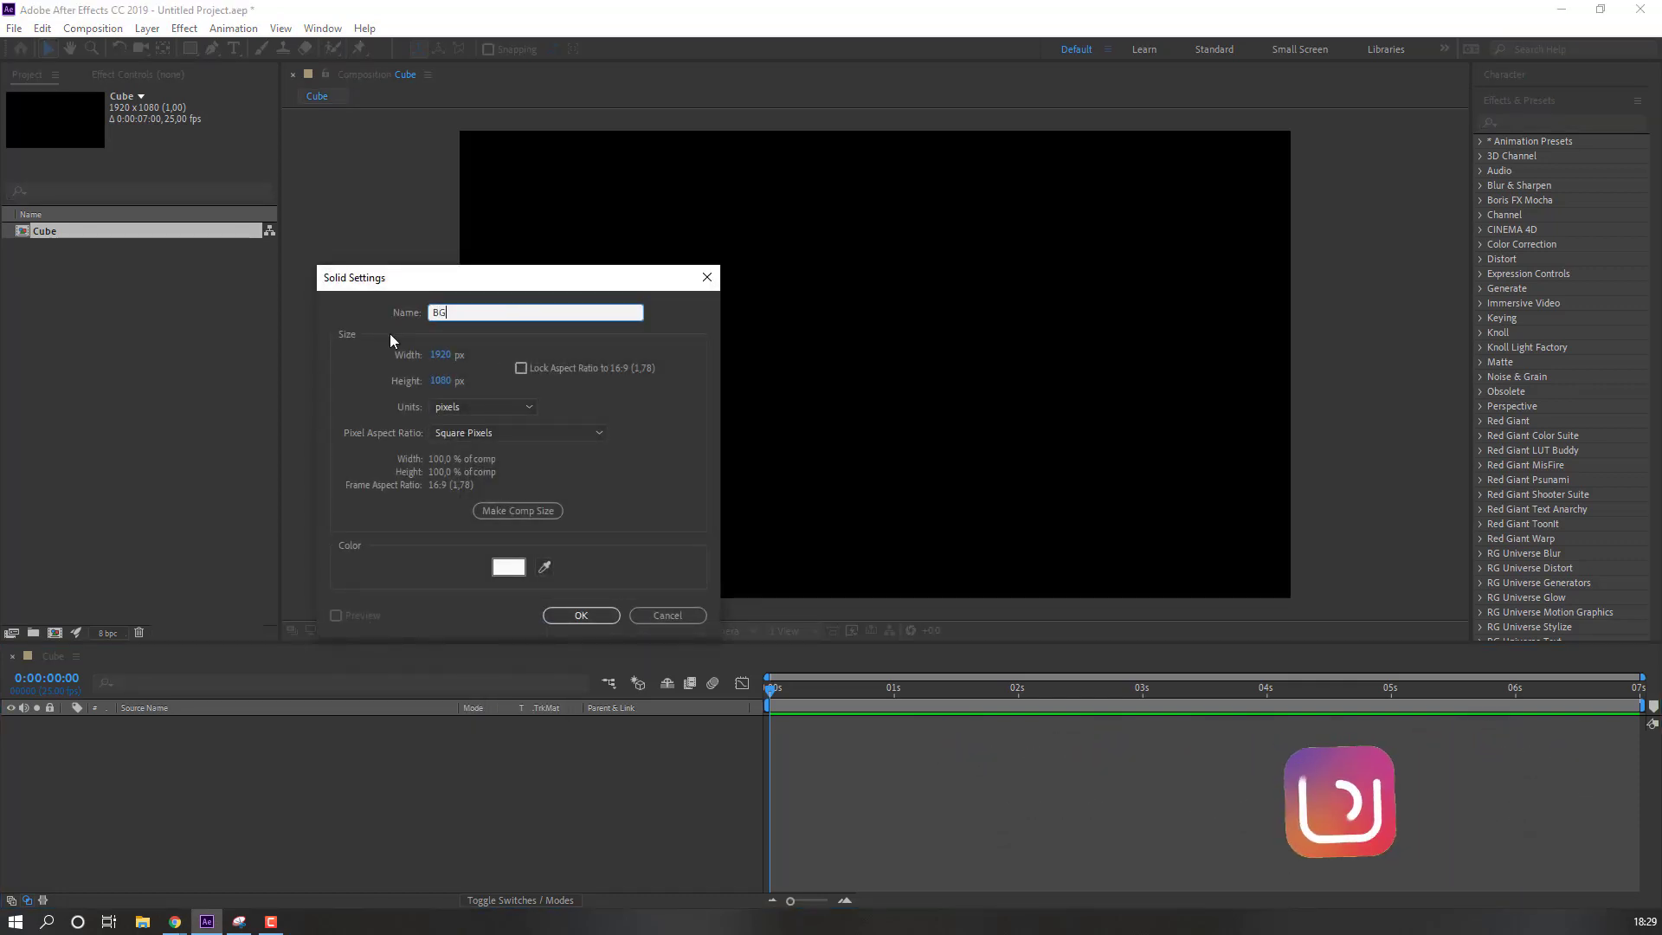
{"action": "left_click", "coordinate": [544, 566]}
{"action": "left_click", "coordinate": [506, 564]}
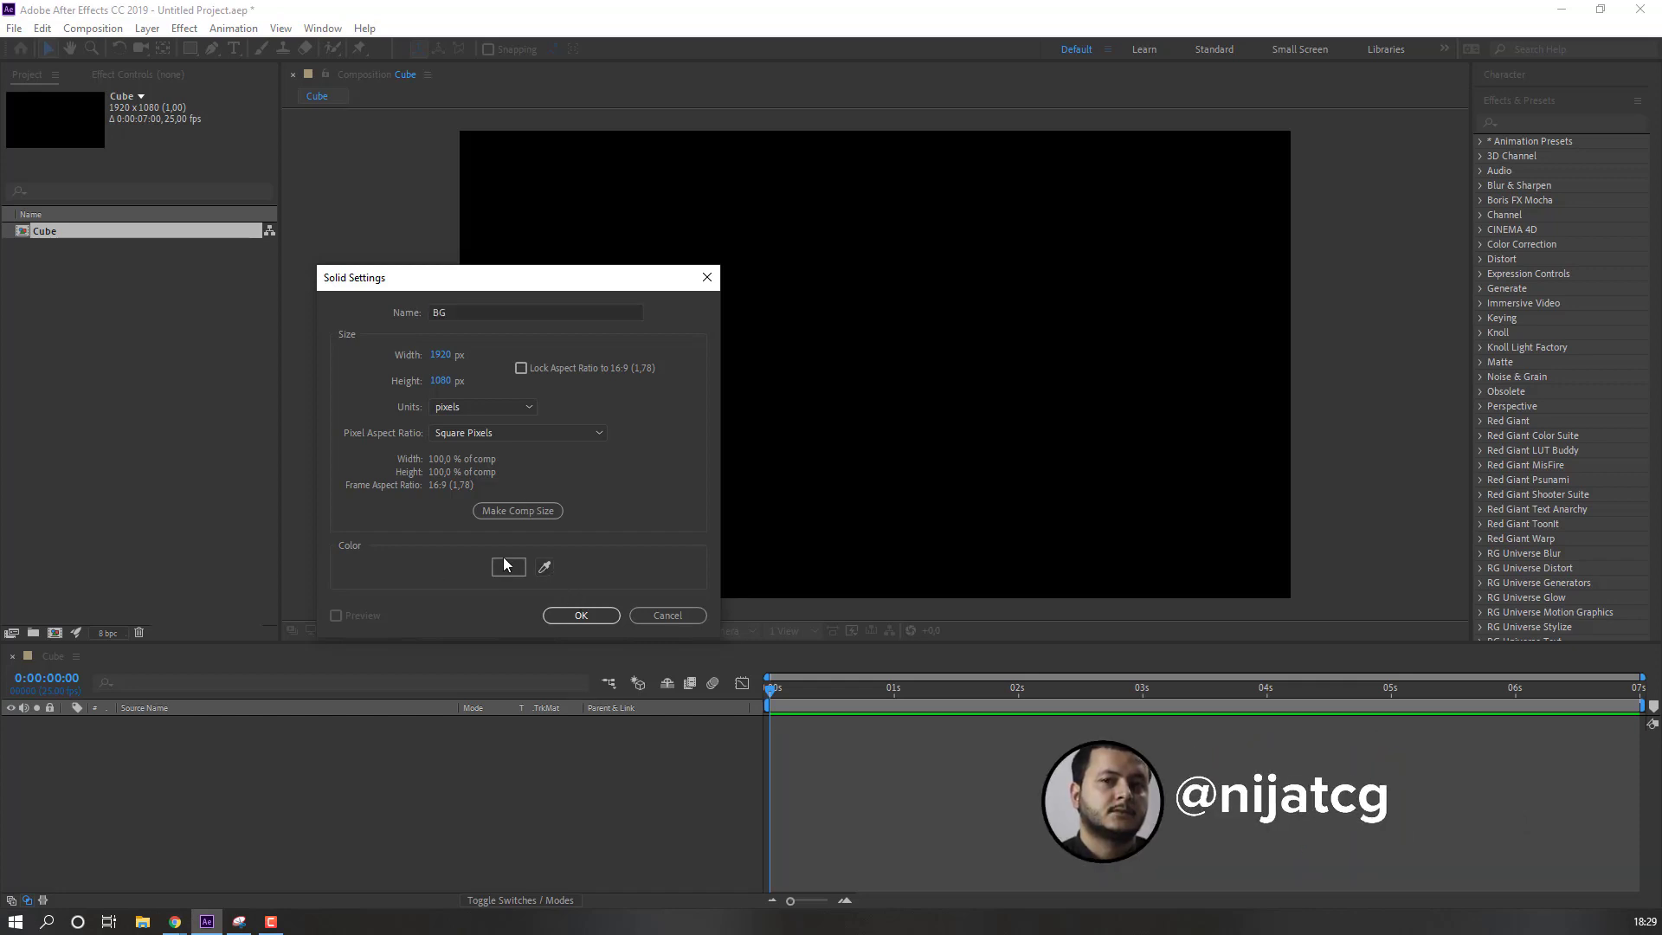
{"action": "left_click", "coordinate": [580, 615]}
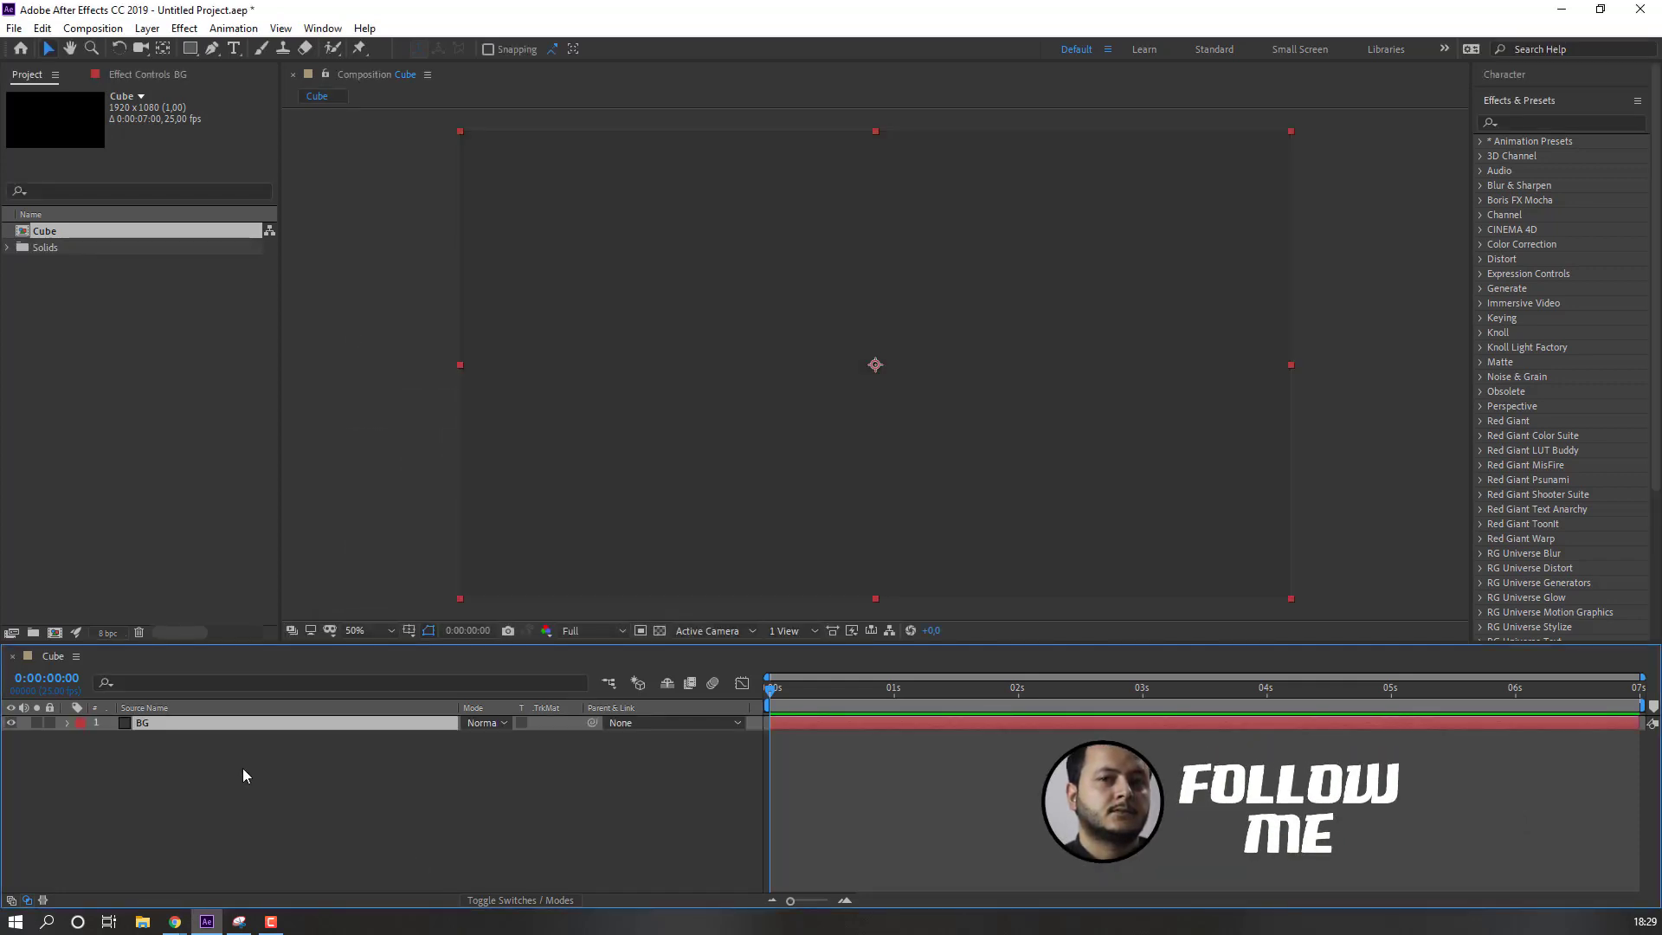
Step: Lock the BG layer and draw a rectangle shape in the middle of the frame
{"action": "left_click", "coordinate": [49, 723]}
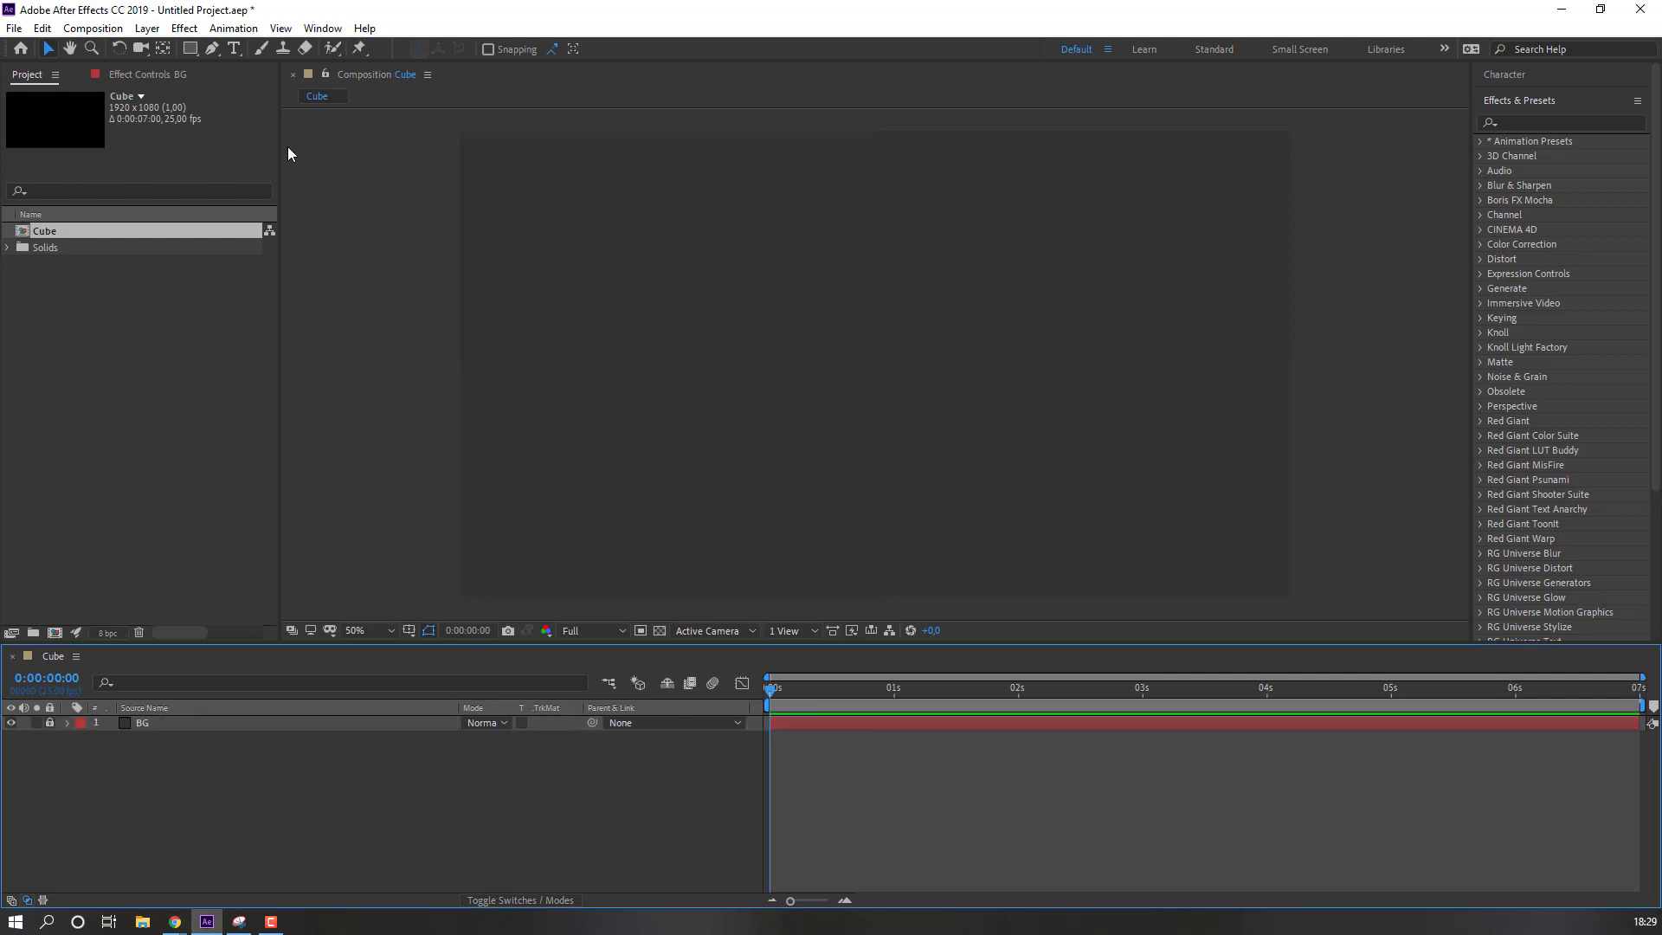
{"action": "left_click_drag", "start_coordinate": [190, 50], "coordinate": [310, 50]}
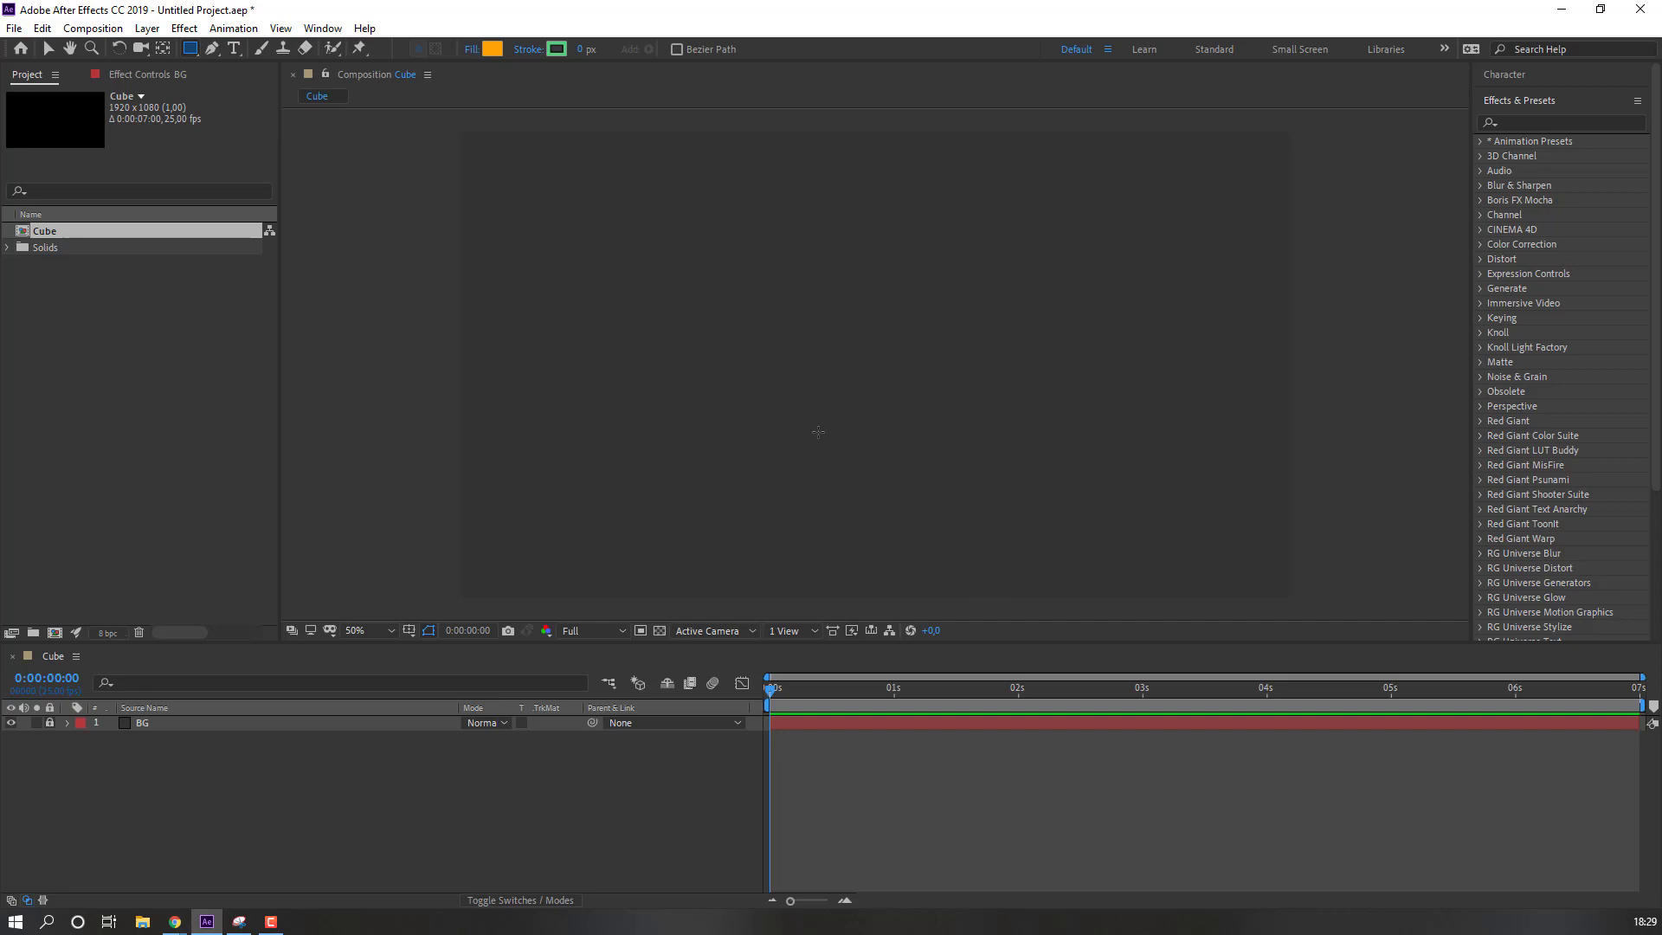
{"action": "mouse_move", "coordinate": [825, 378]}
{"action": "left_mouse_down"}
{"action": "mouse_move", "coordinate": [897, 492]}
{"action": "mouse_move", "coordinate": [919, 483]}
{"action": "left_mouse_up"}
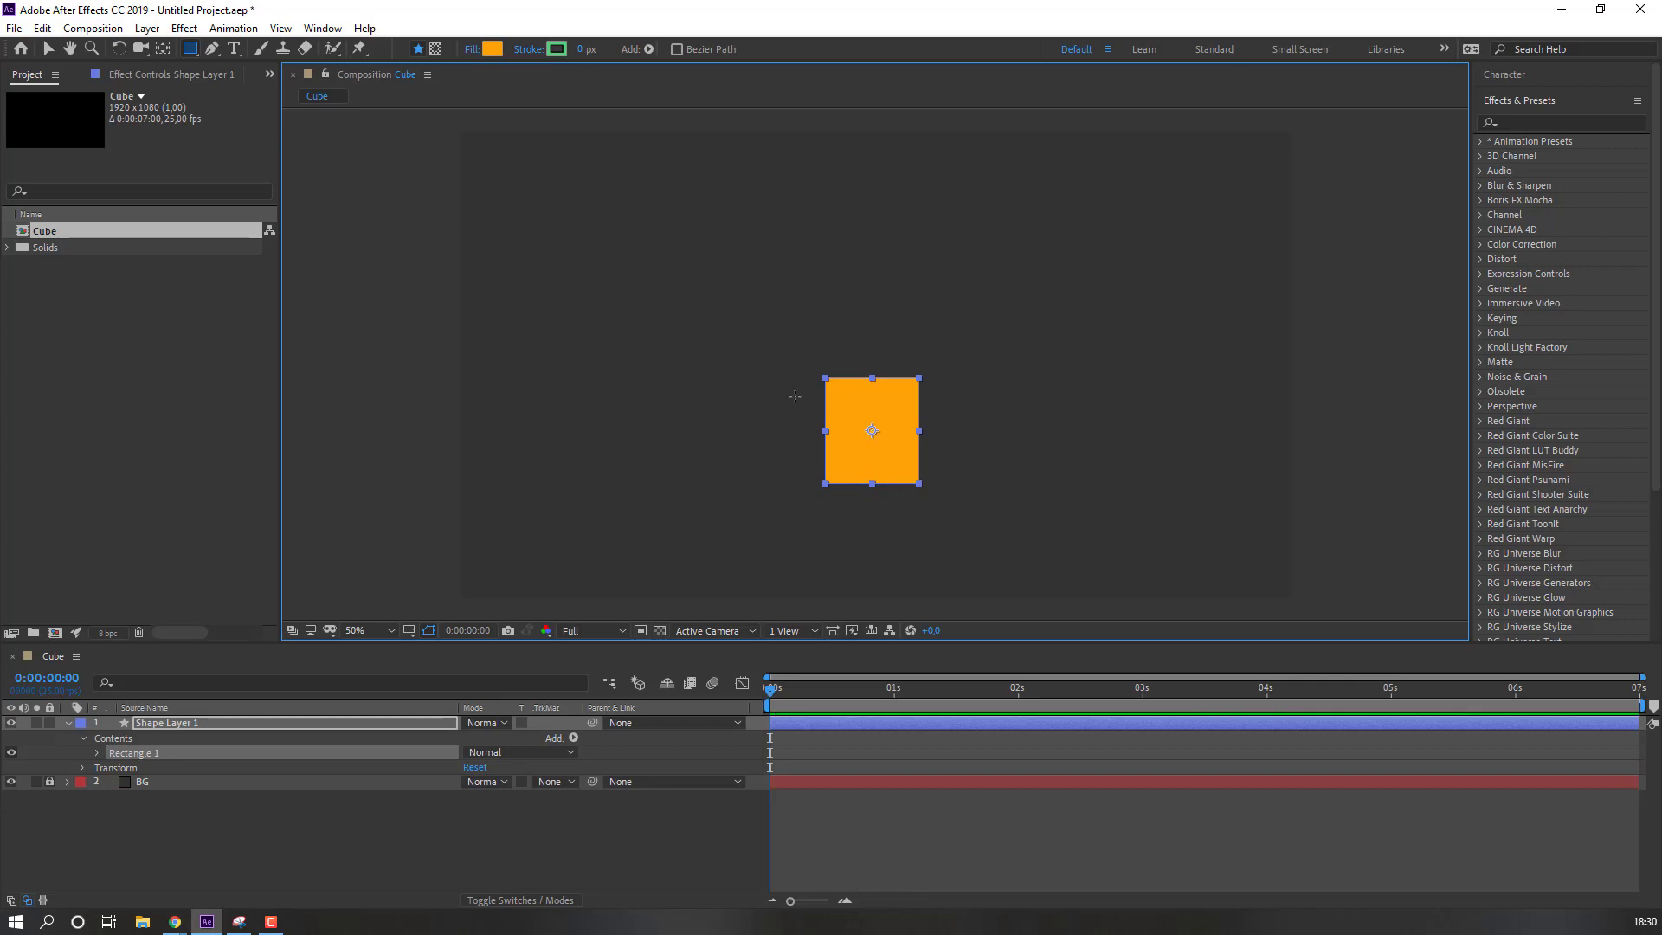
{"action": "left_click", "coordinate": [49, 49]}
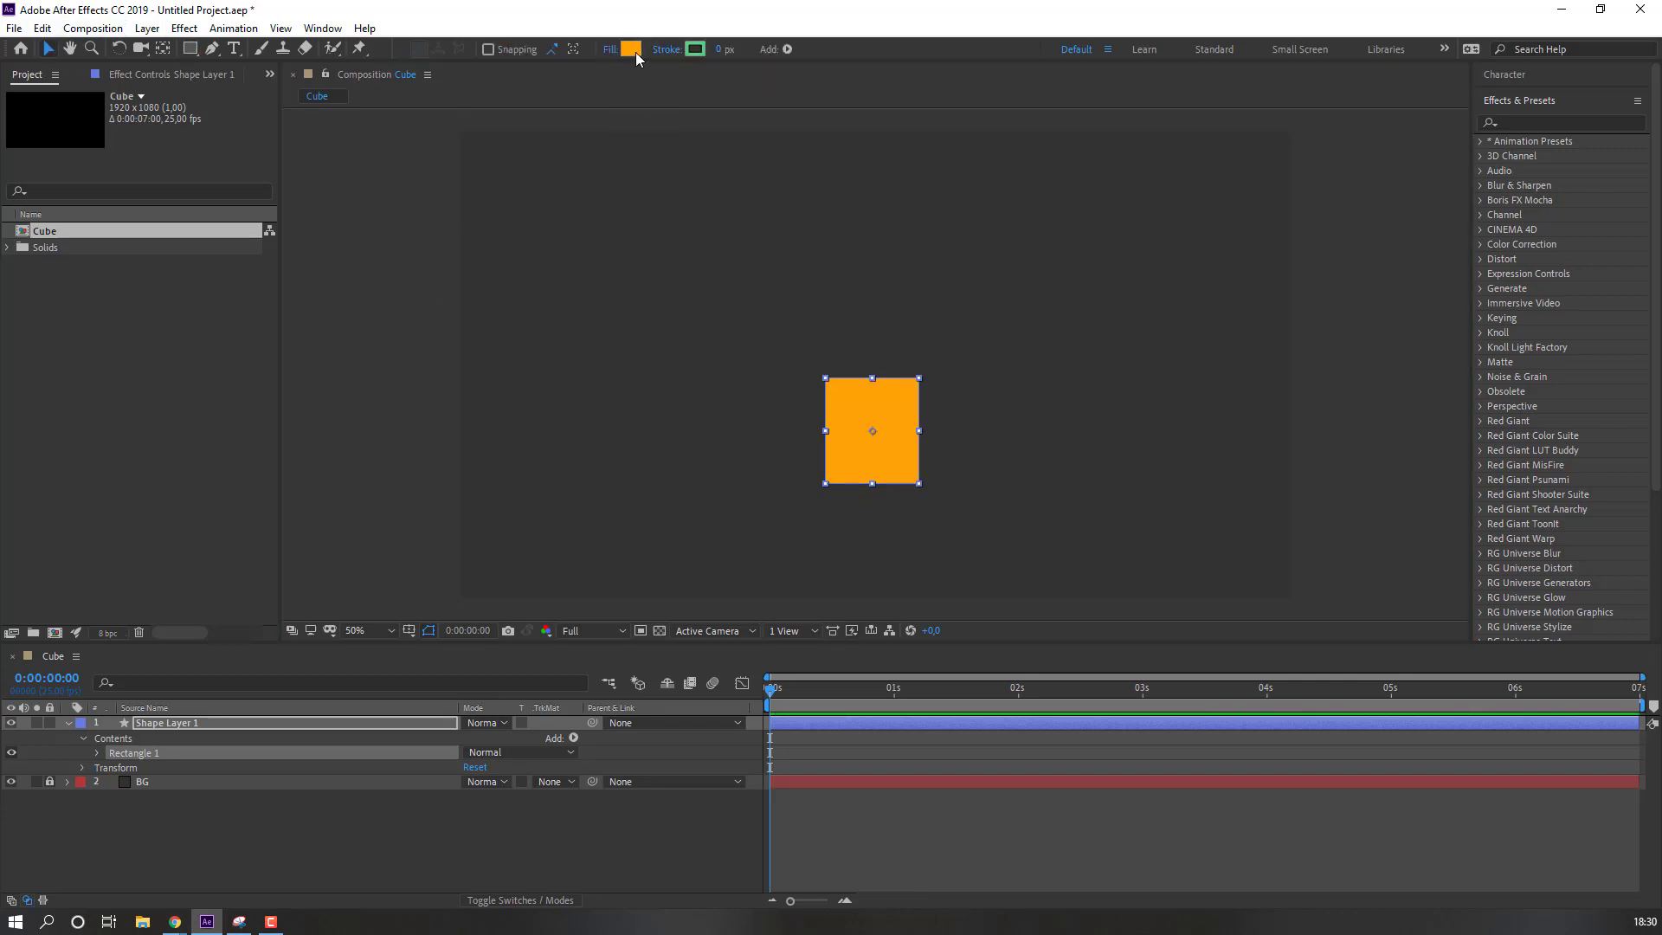
Step: Fill the rectangle with yellow FEBF27 and rename its layer cube_main
{"action": "left_click", "coordinate": [631, 49]}
{"action": "left_click", "coordinate": [357, 561]}
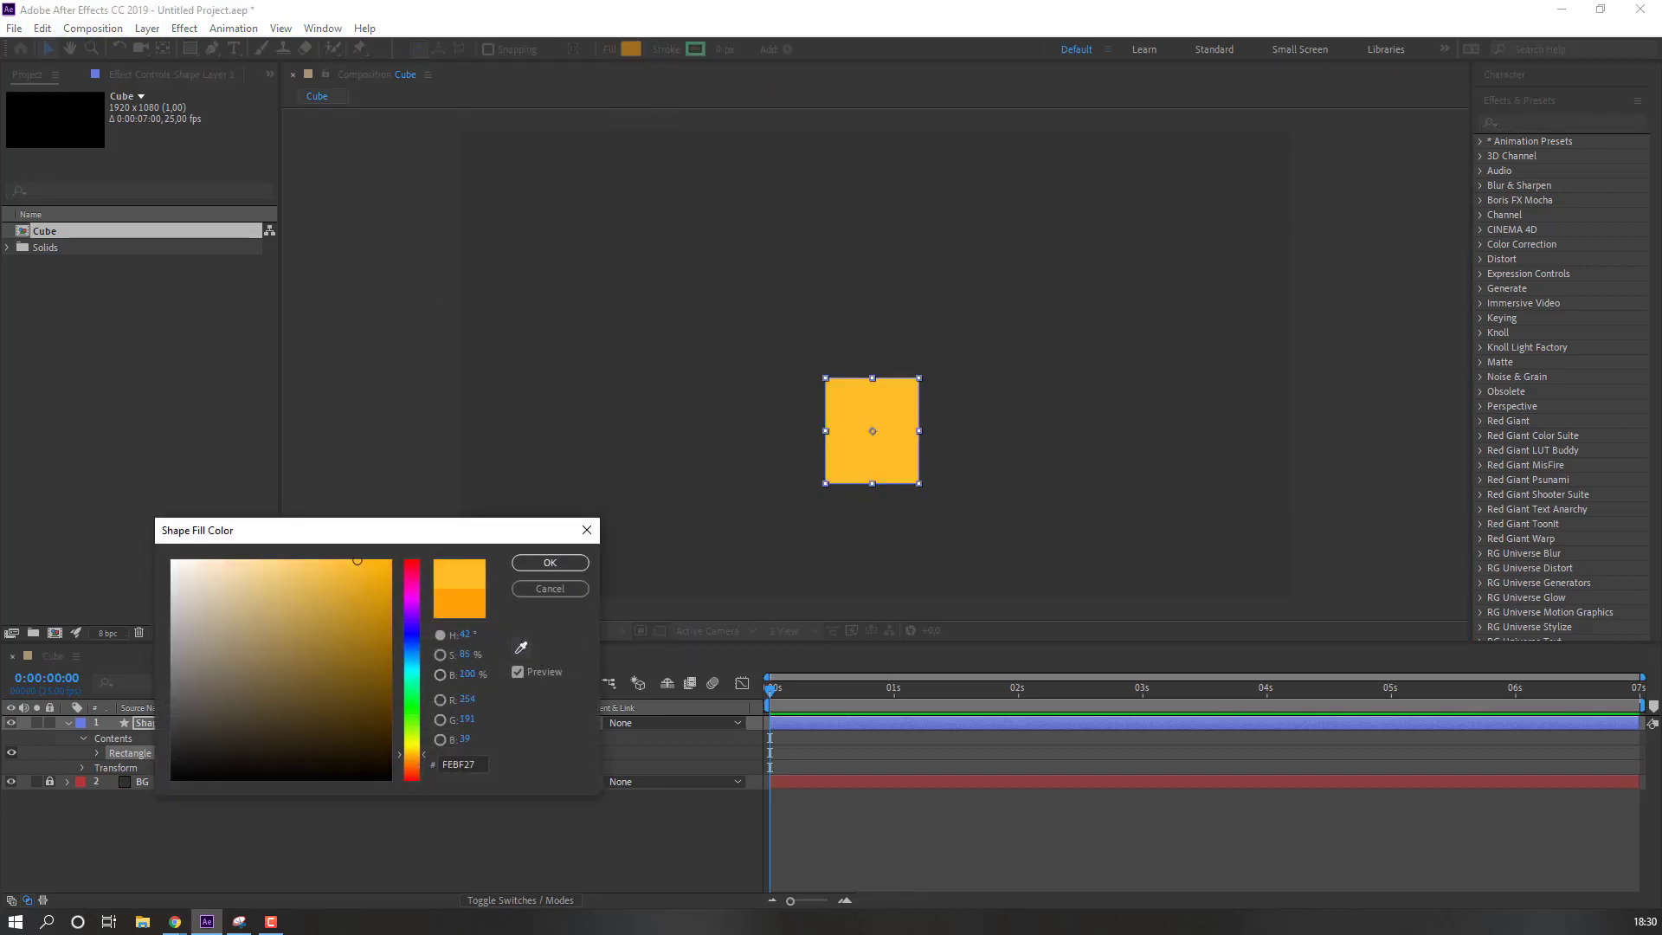
{"action": "left_click", "coordinate": [530, 561]}
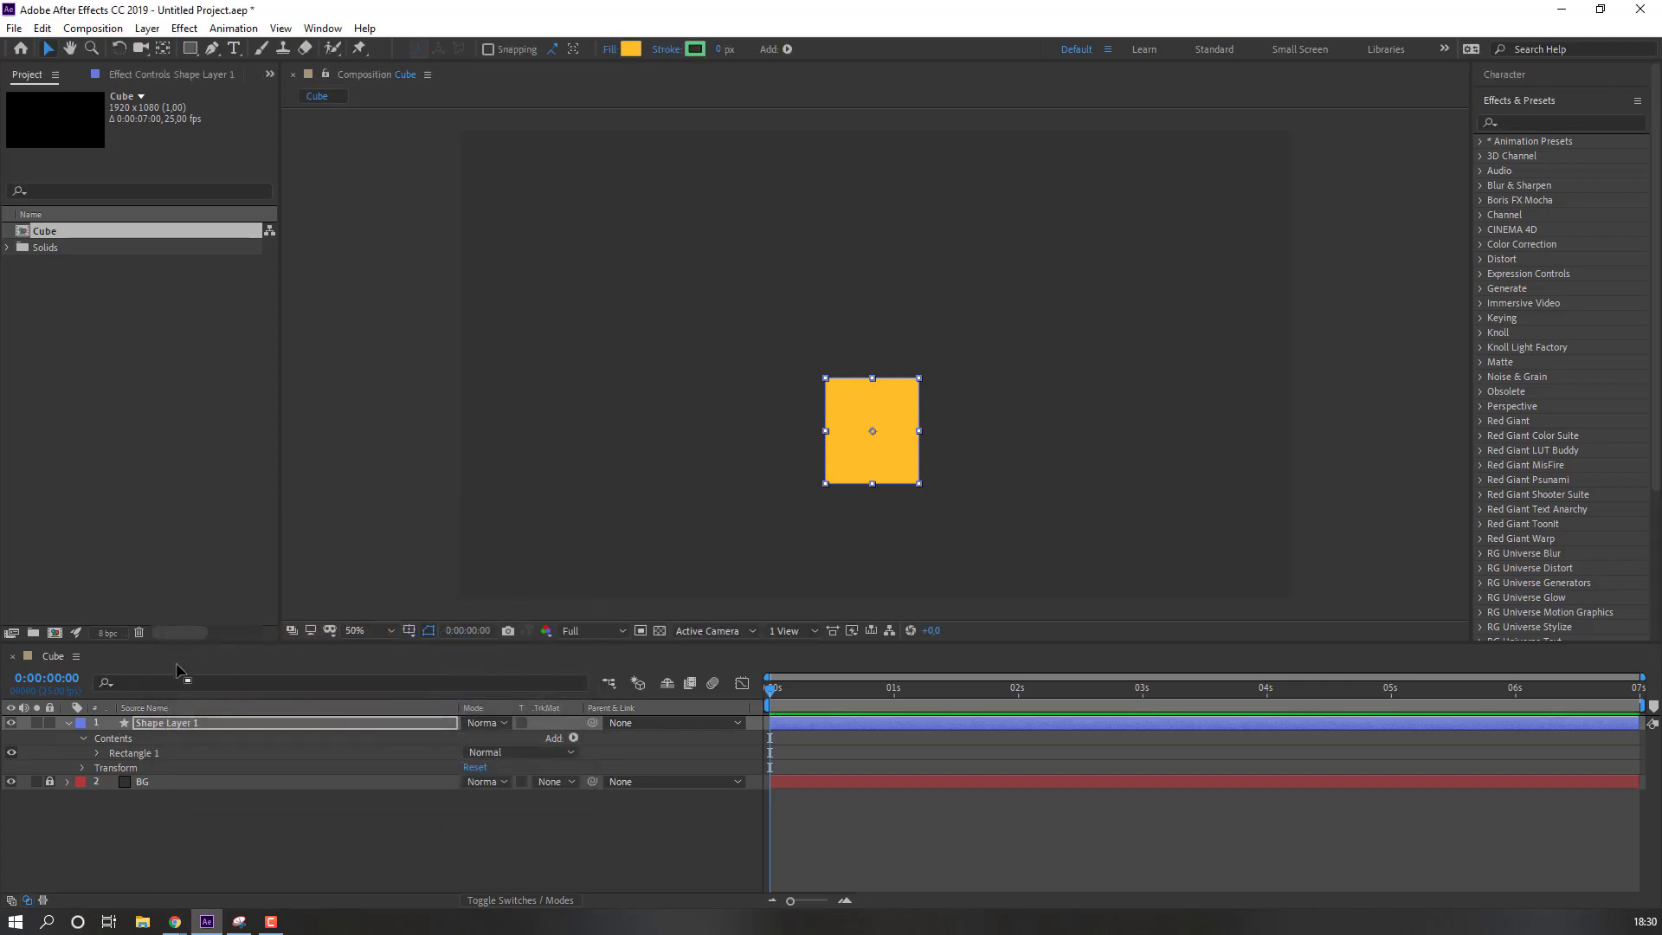
{"action": "left_click", "coordinate": [67, 723]}
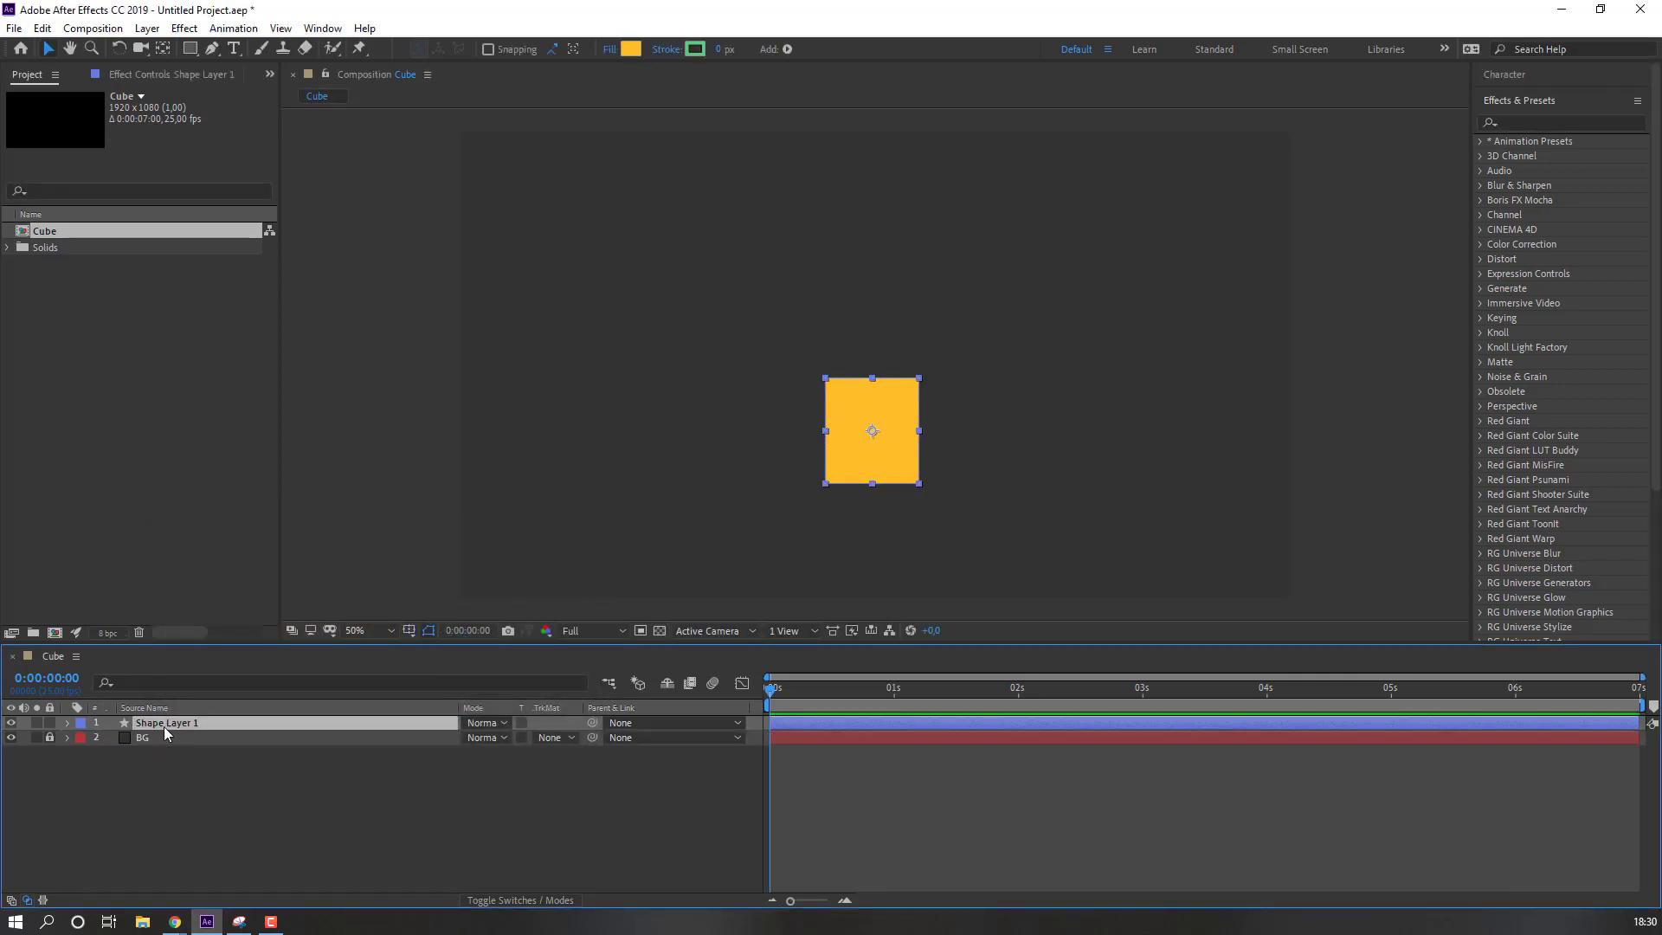
{"action": "key", "text": "Return"}
{"action": "type", "text": "cube"}
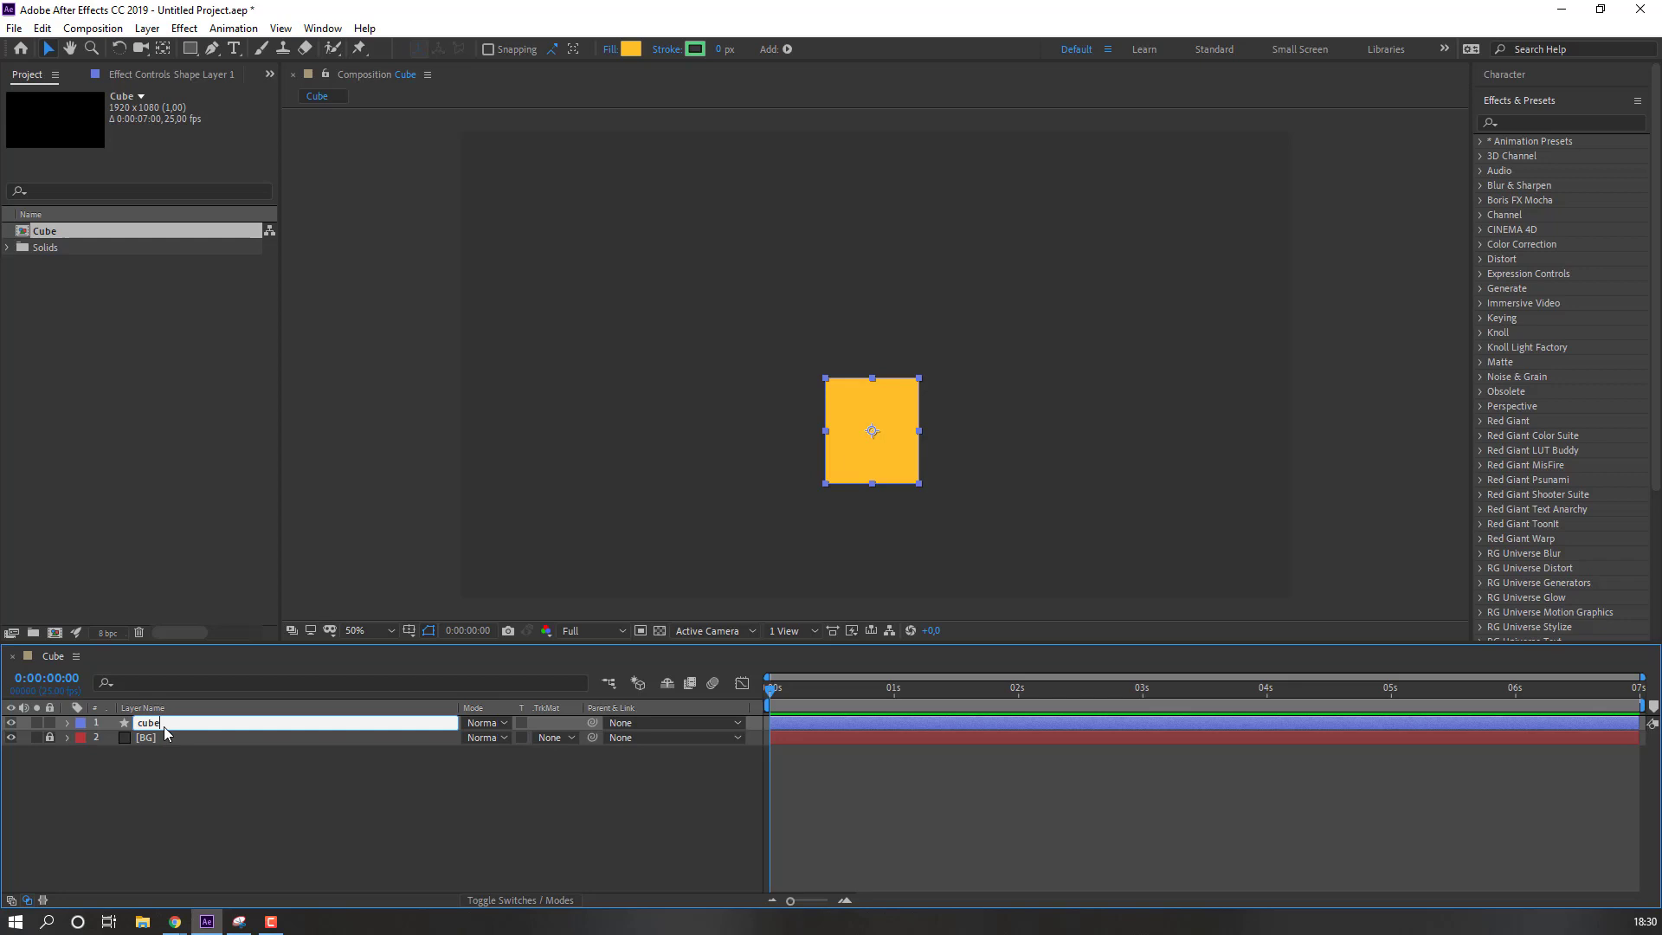
{"action": "type", "text": "_main"}
{"action": "key", "text": "Return"}
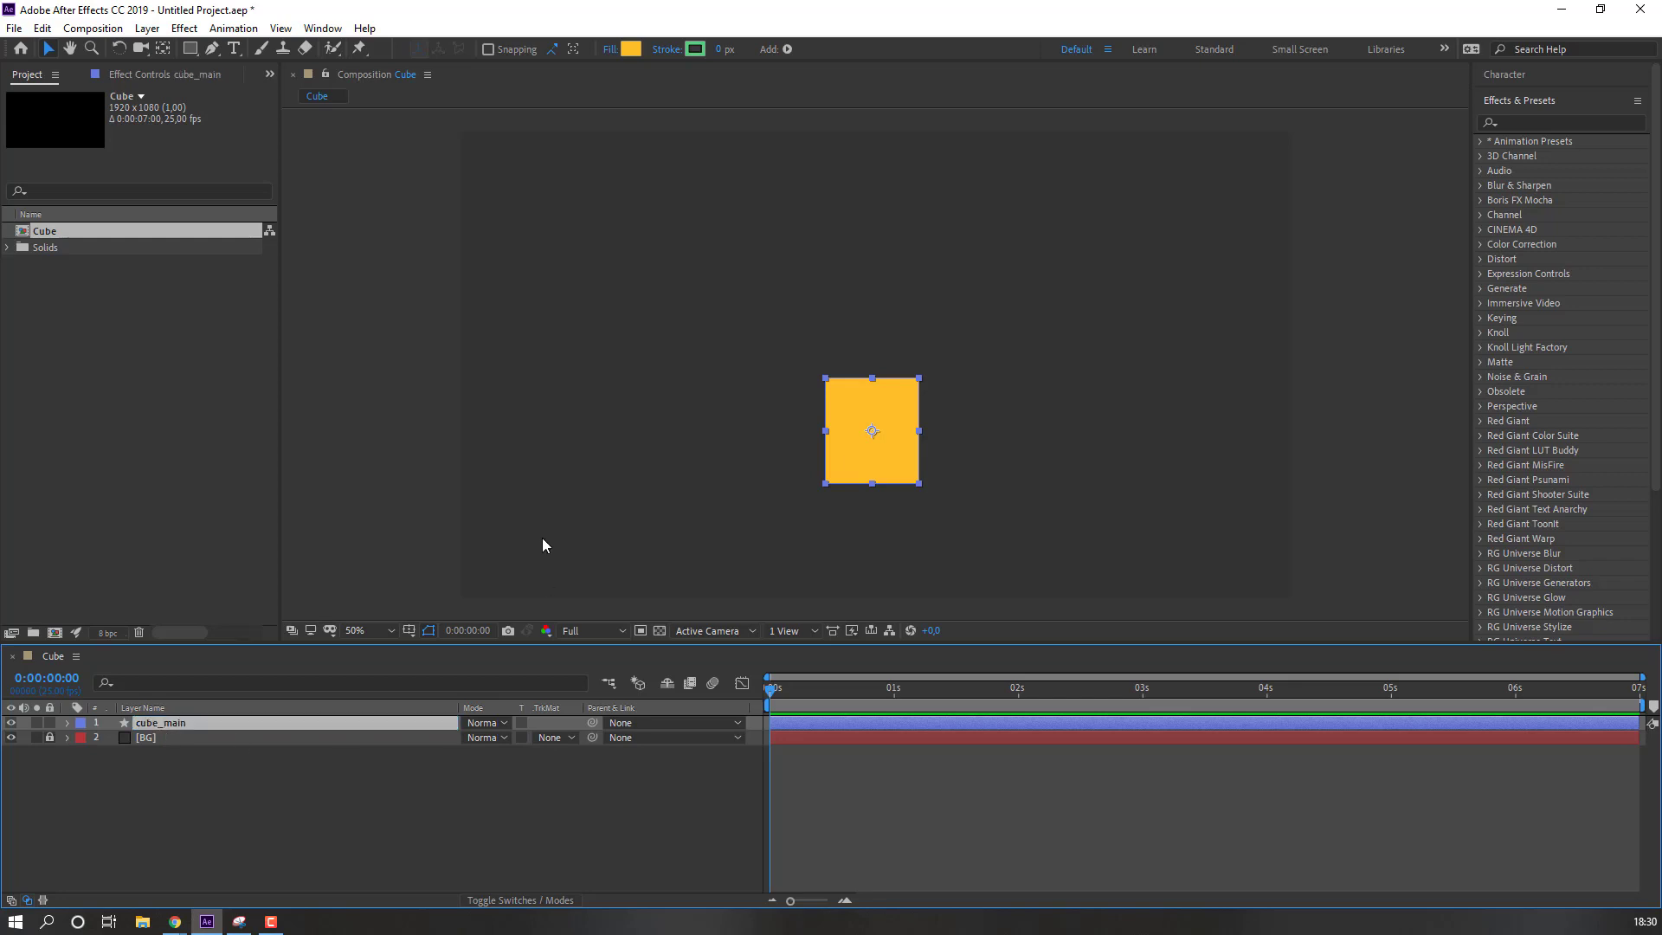
Step: Move cube_main's anchor point to its bottom edge using the Anchor Point Mover panel
{"action": "left_click", "coordinate": [322, 27]}
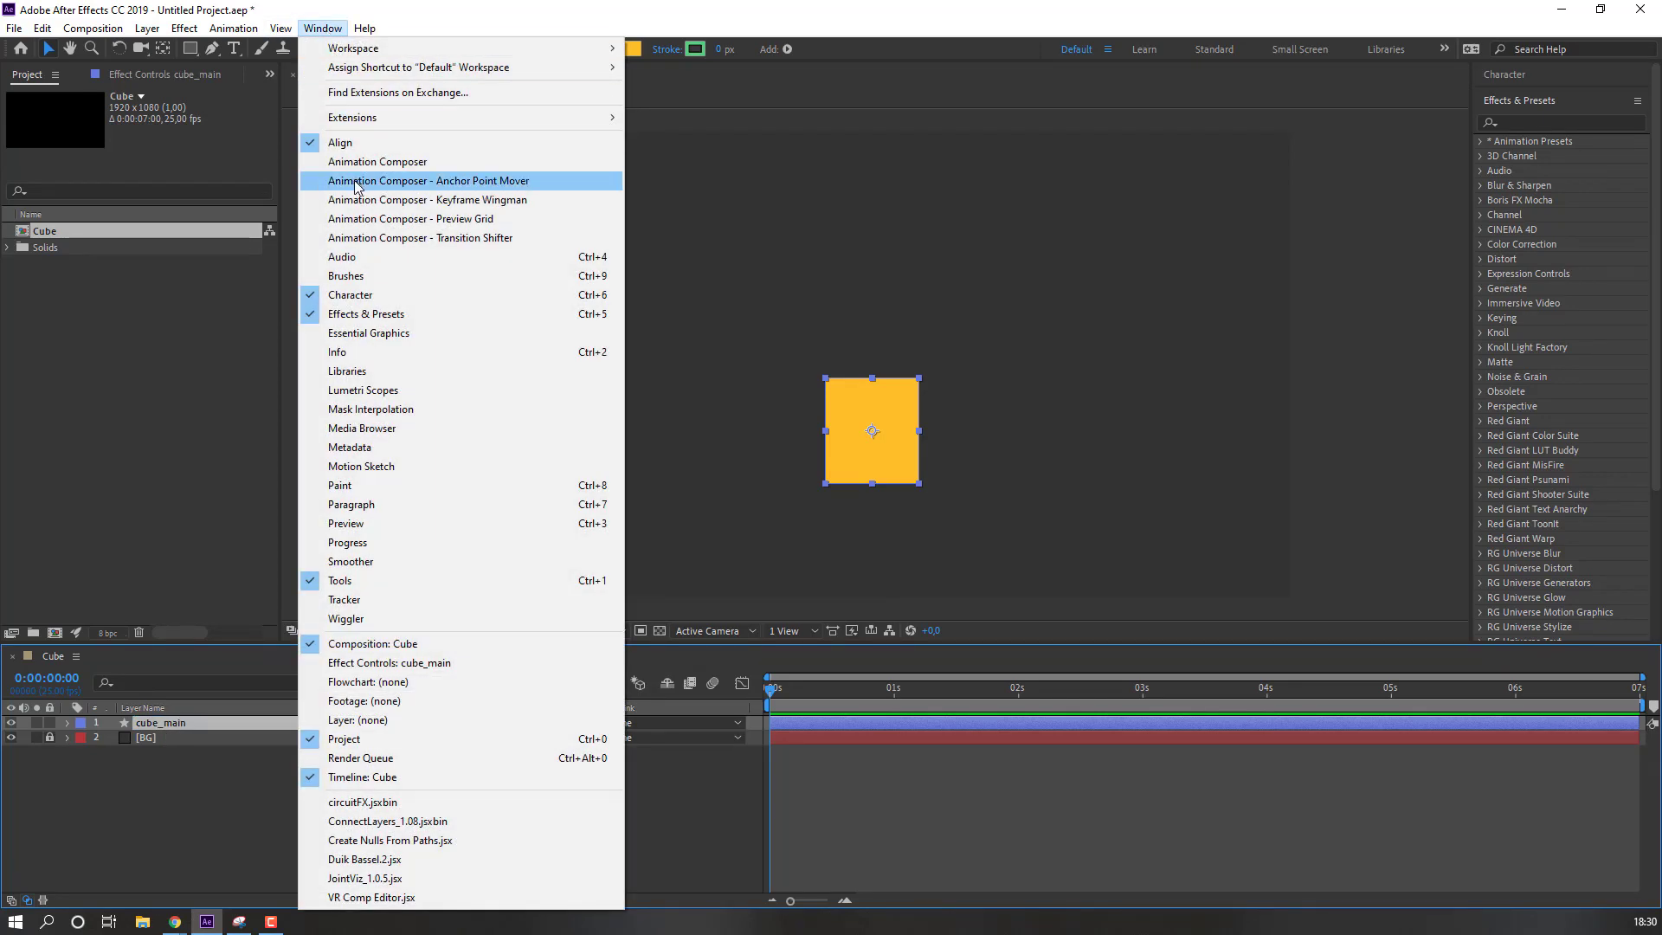
{"action": "left_click", "coordinate": [503, 182]}
{"action": "left_click_drag", "start_coordinate": [1366, 207], "coordinate": [999, 158]}
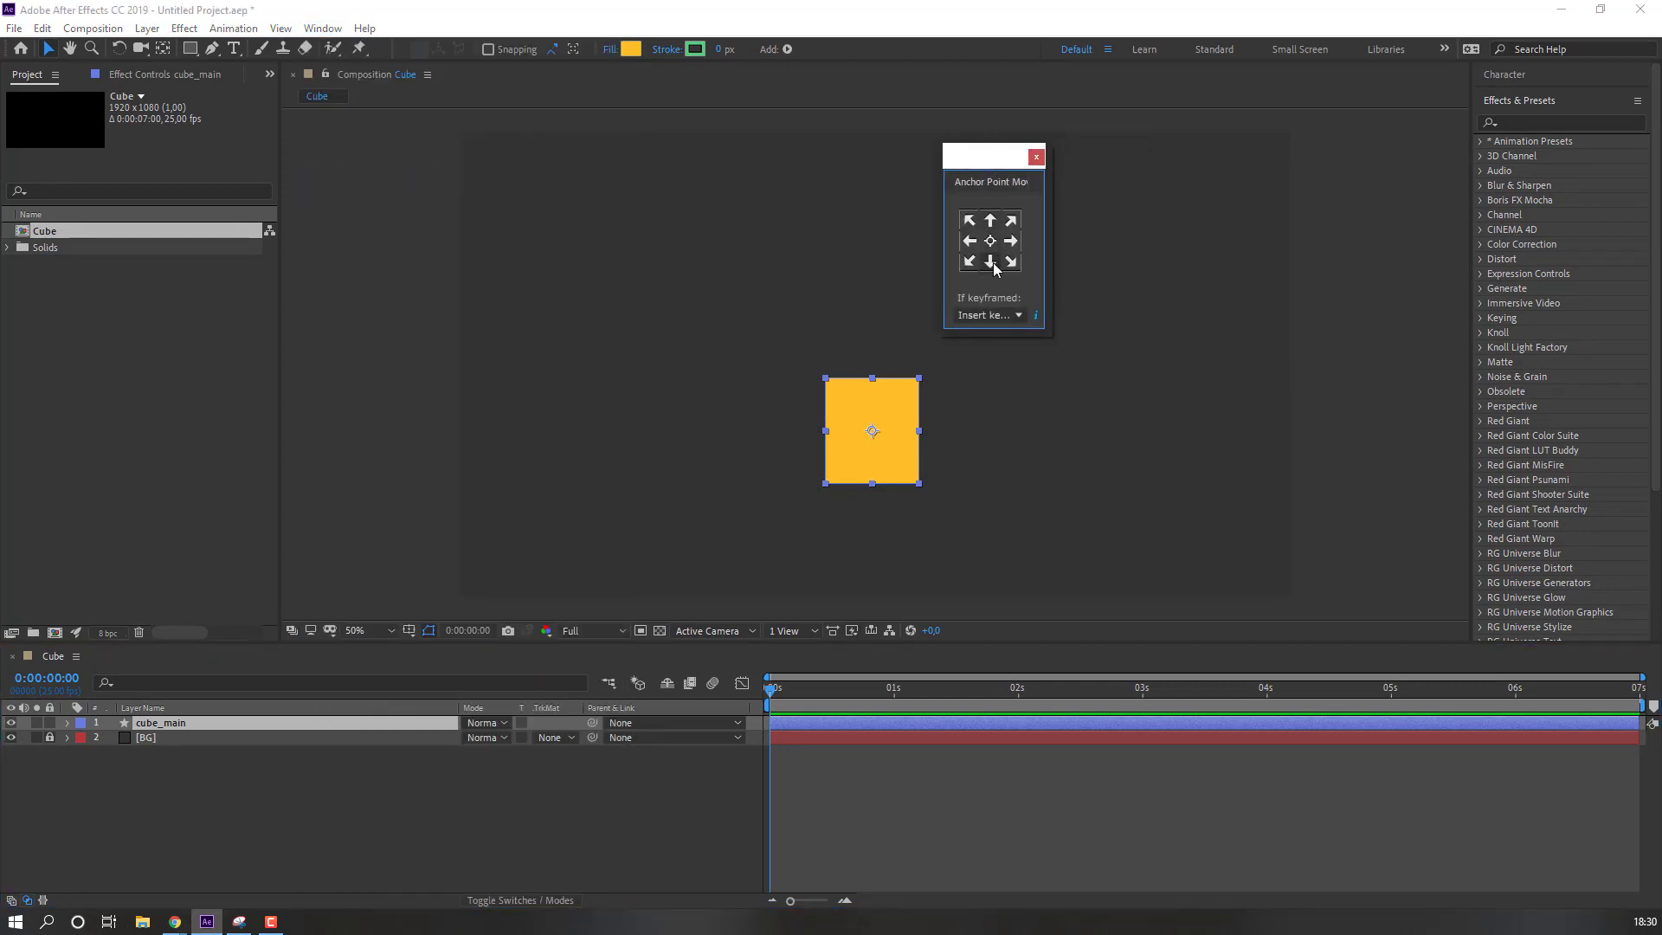
{"action": "left_click_drag", "start_coordinate": [994, 165], "coordinate": [546, 118]}
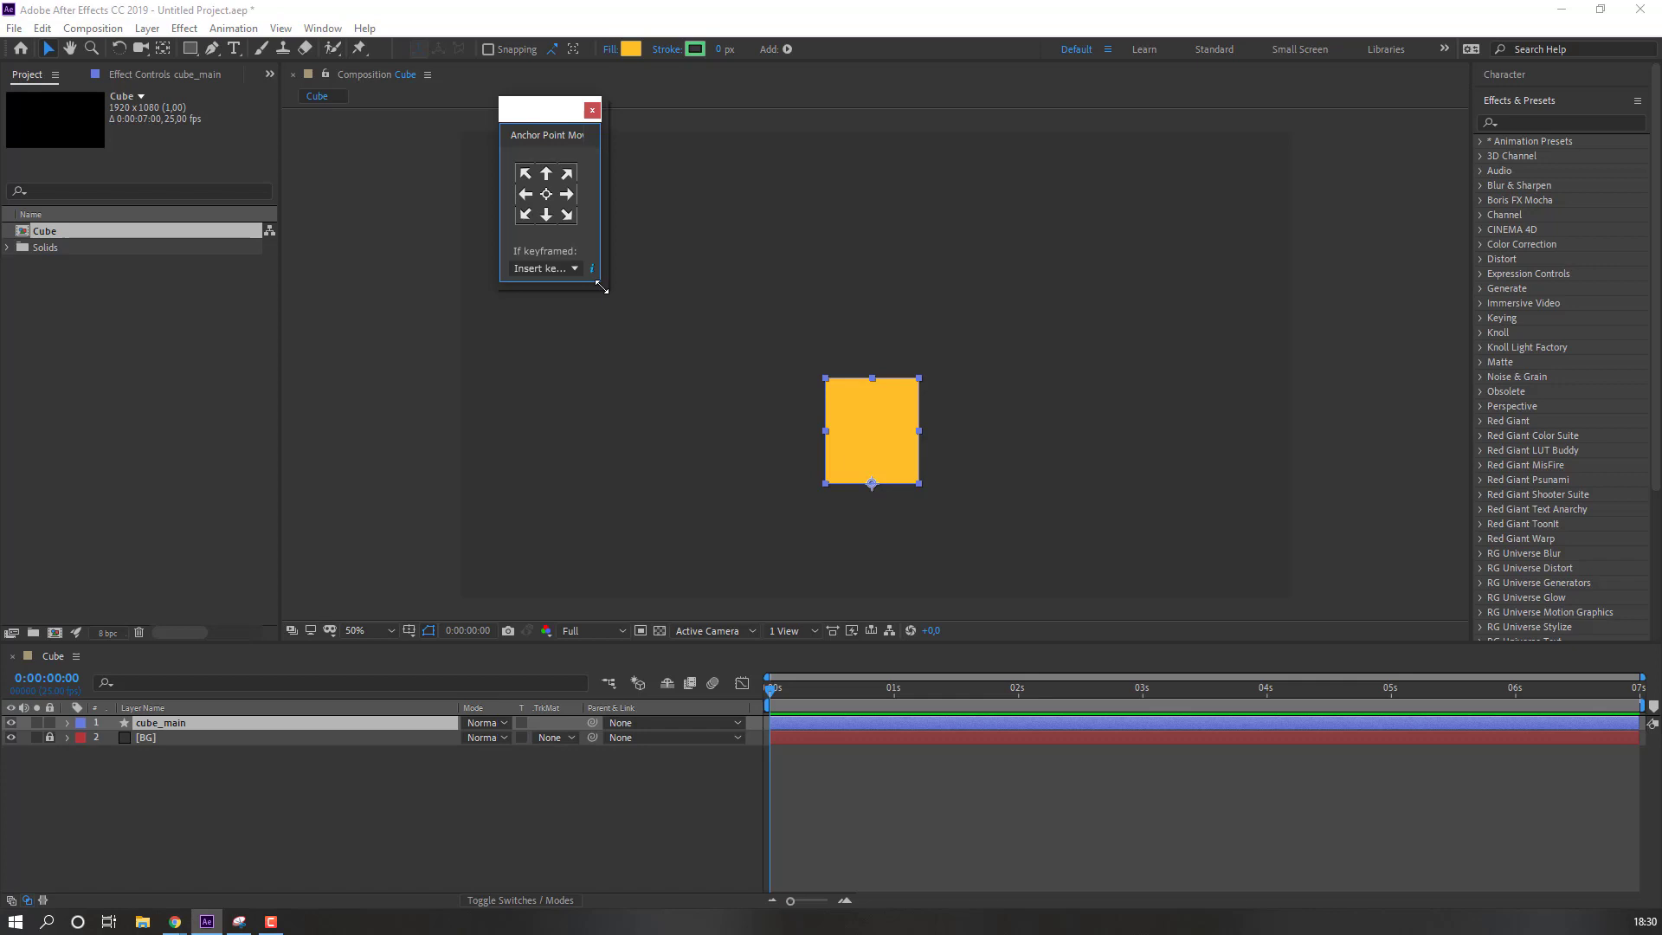
{"action": "left_click_drag", "start_coordinate": [604, 287], "coordinate": [666, 317]}
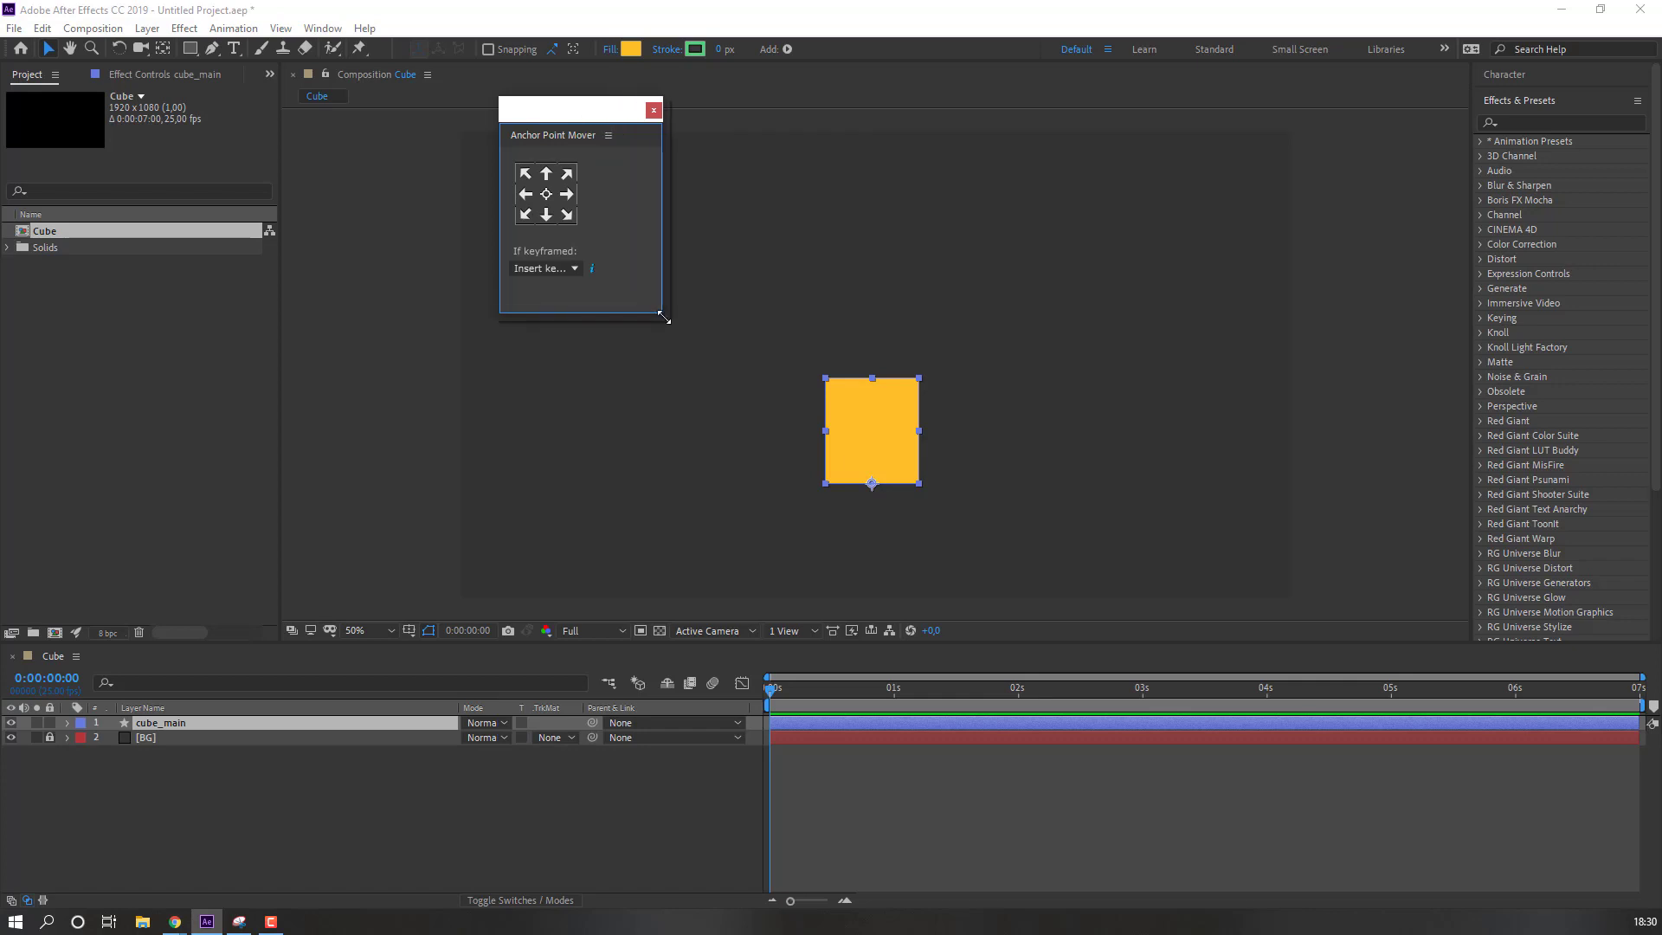
{"action": "left_click", "coordinate": [655, 111]}
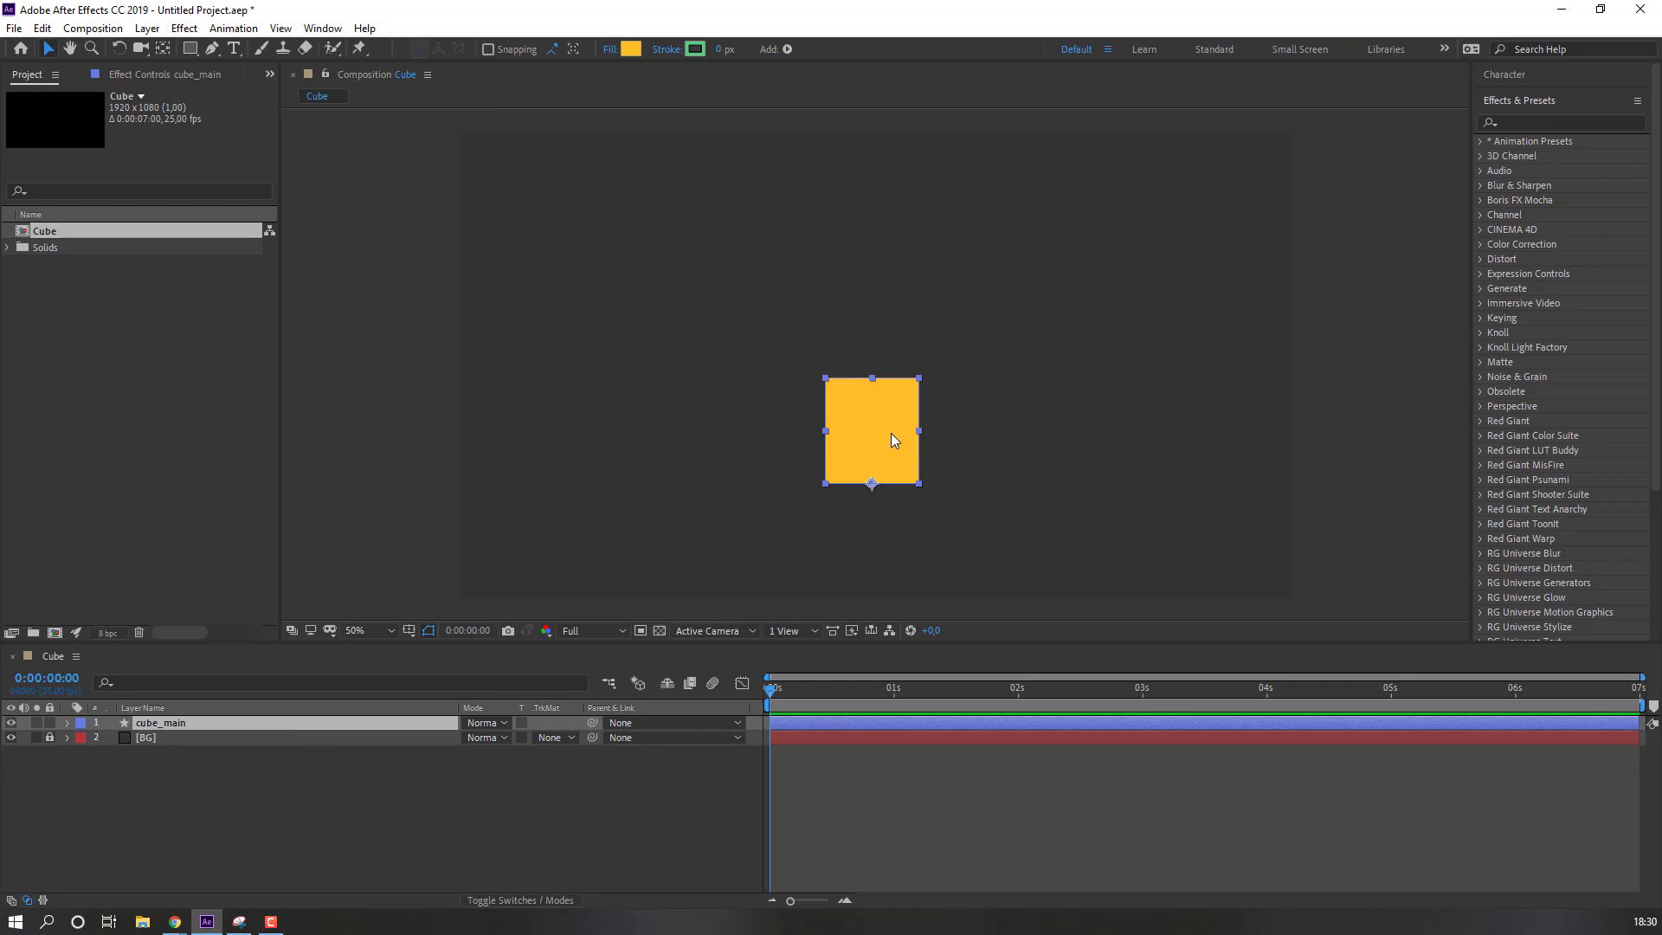
Step: Drag the rectangle down to rest on the frame's bottom edge, then reselect cube_main
{"action": "scroll", "coordinate": [805, 371], "scroll_direction": "up", "scroll_amount": 2}
{"action": "left_click_drag", "start_coordinate": [789, 208], "coordinate": [773, 435]}
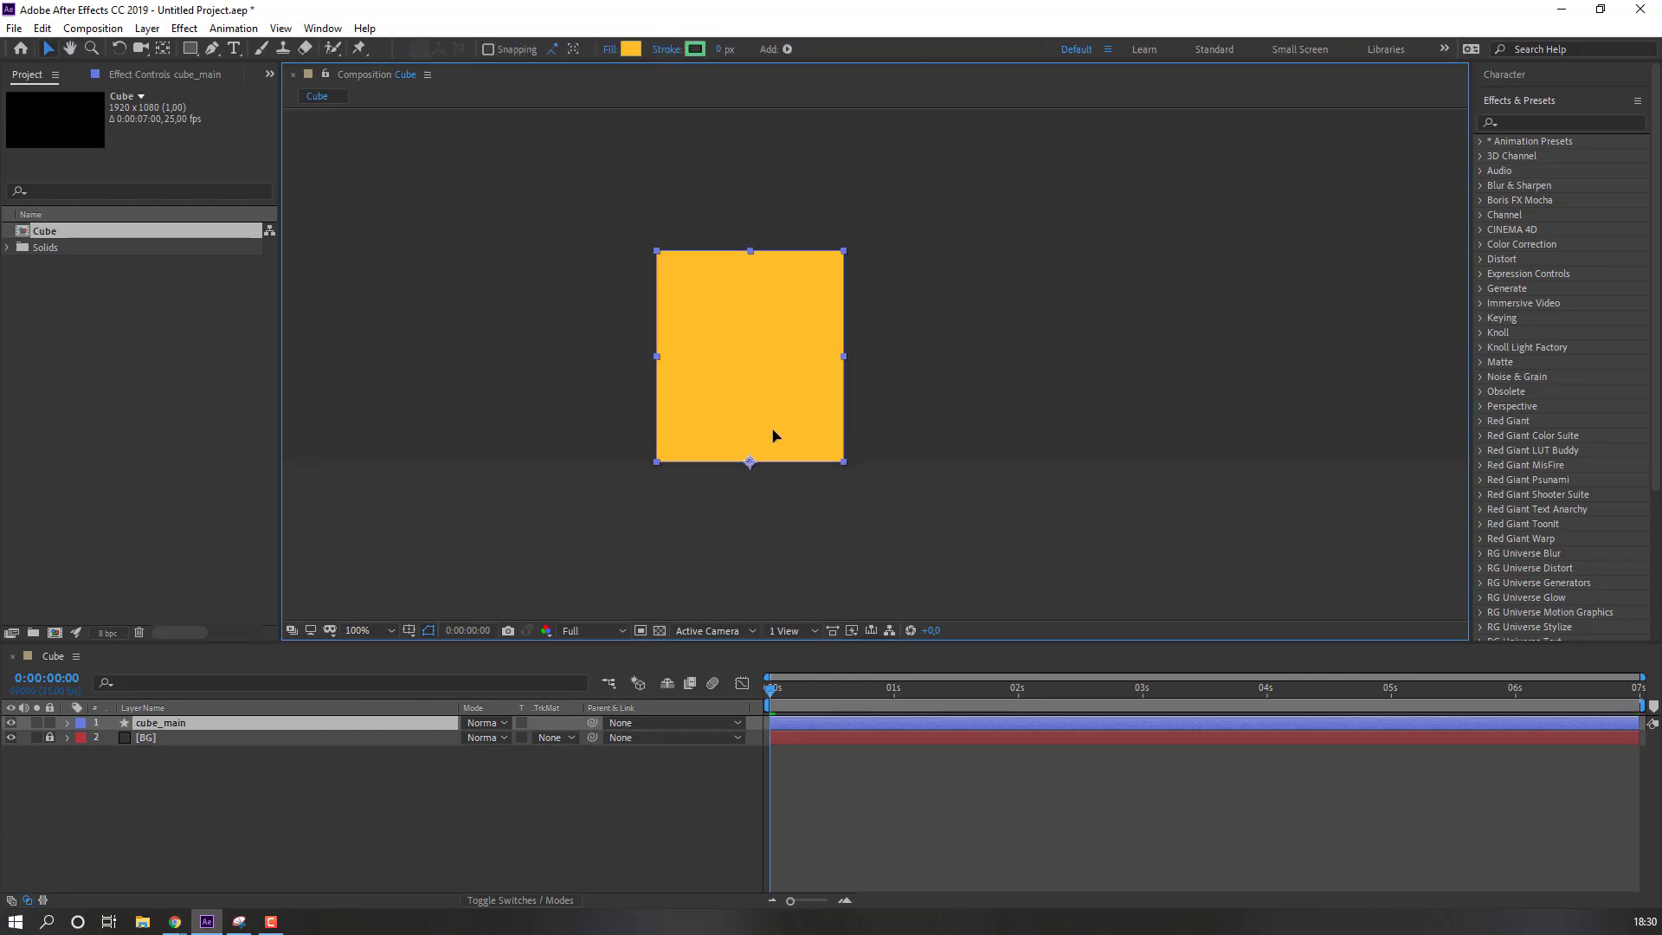
{"action": "left_click", "coordinate": [357, 891]}
{"action": "scroll", "coordinate": [587, 370], "scroll_direction": "down", "scroll_amount": 2}
{"action": "scroll", "coordinate": [900, 437], "scroll_direction": "up", "scroll_amount": 3}
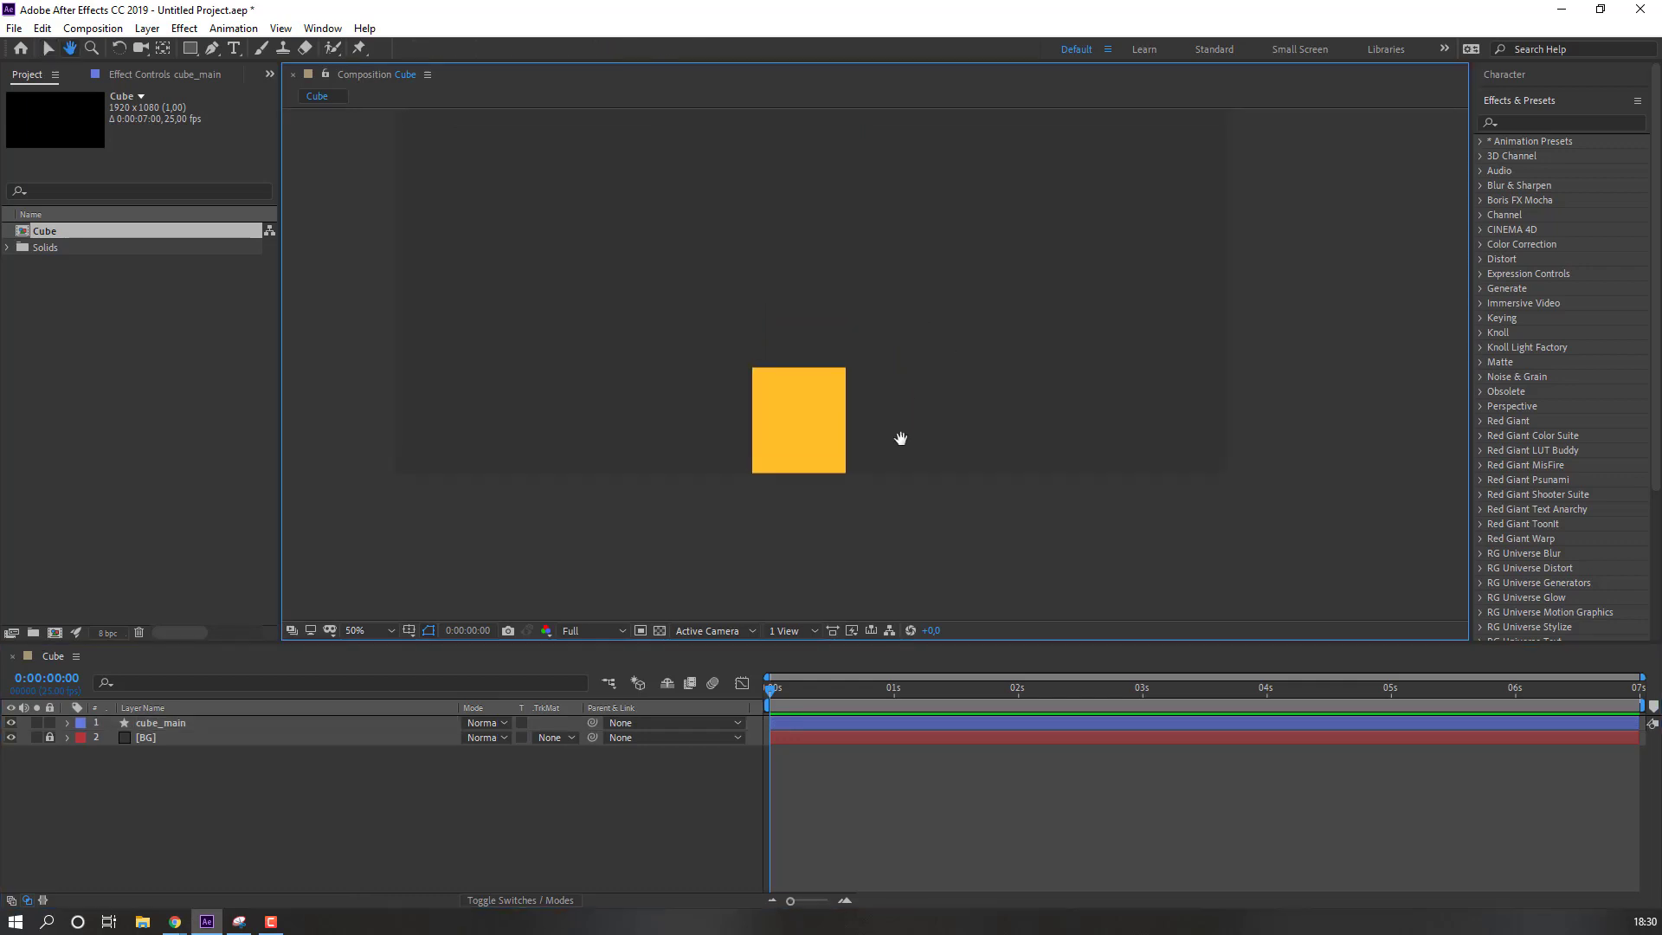
{"action": "left_click", "coordinate": [174, 727]}
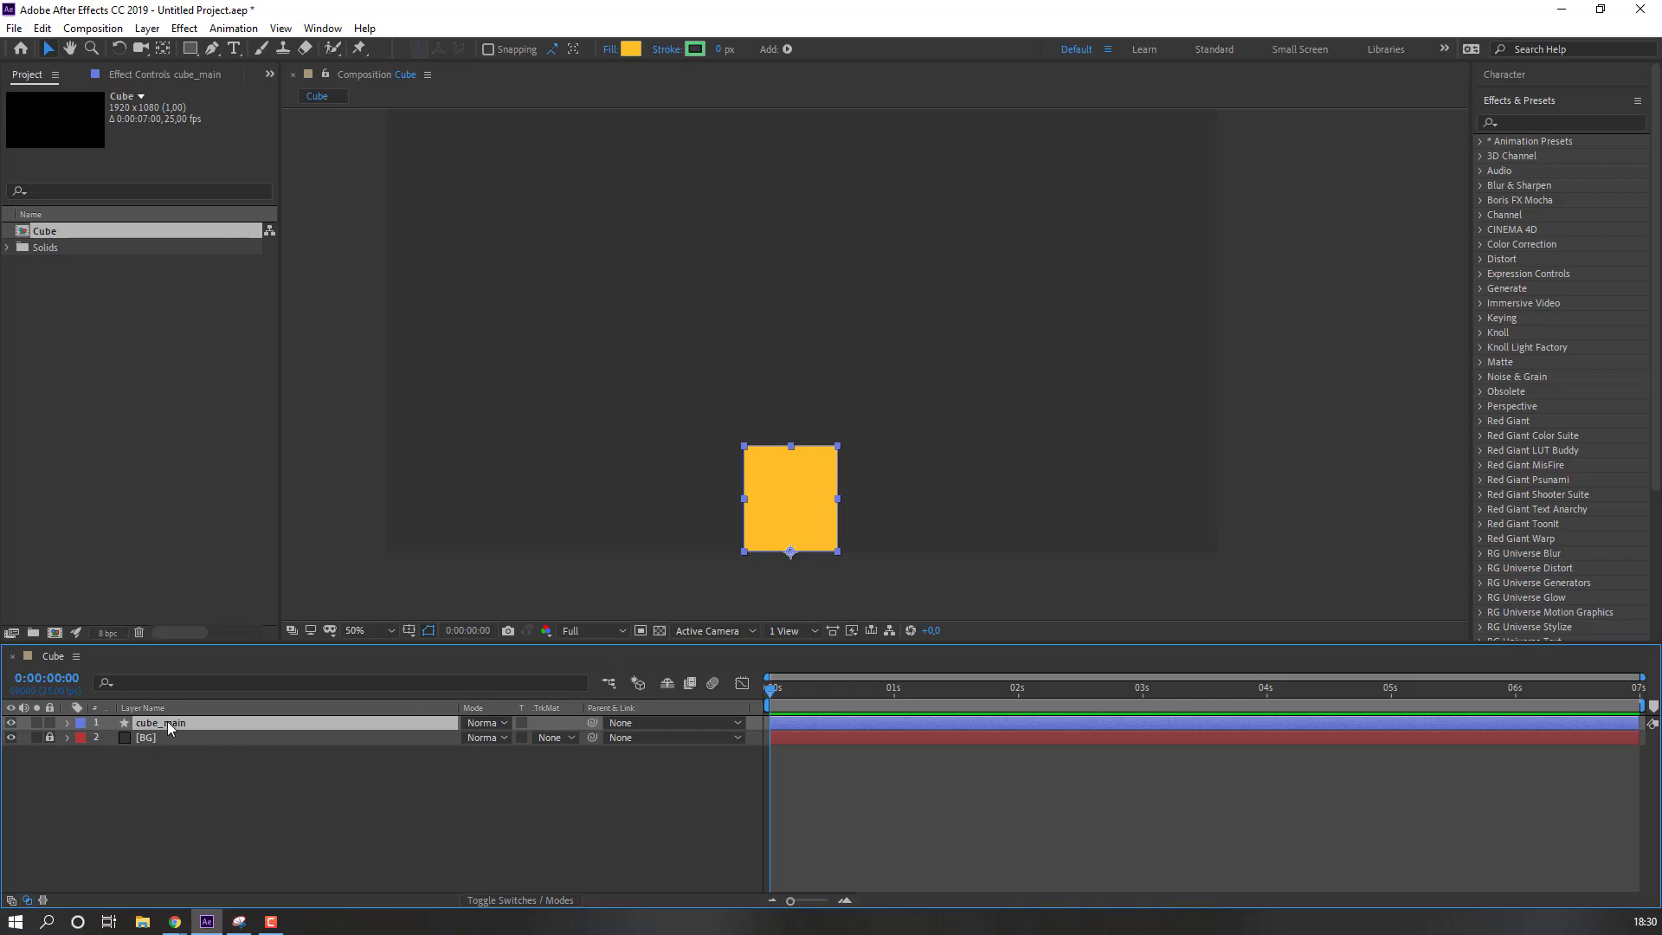
Step: Keyframe cube_main's Scale: 100% at frame 0, 130×54% at frame 10, 86×133% at frame 20
{"action": "key", "text": "s"}
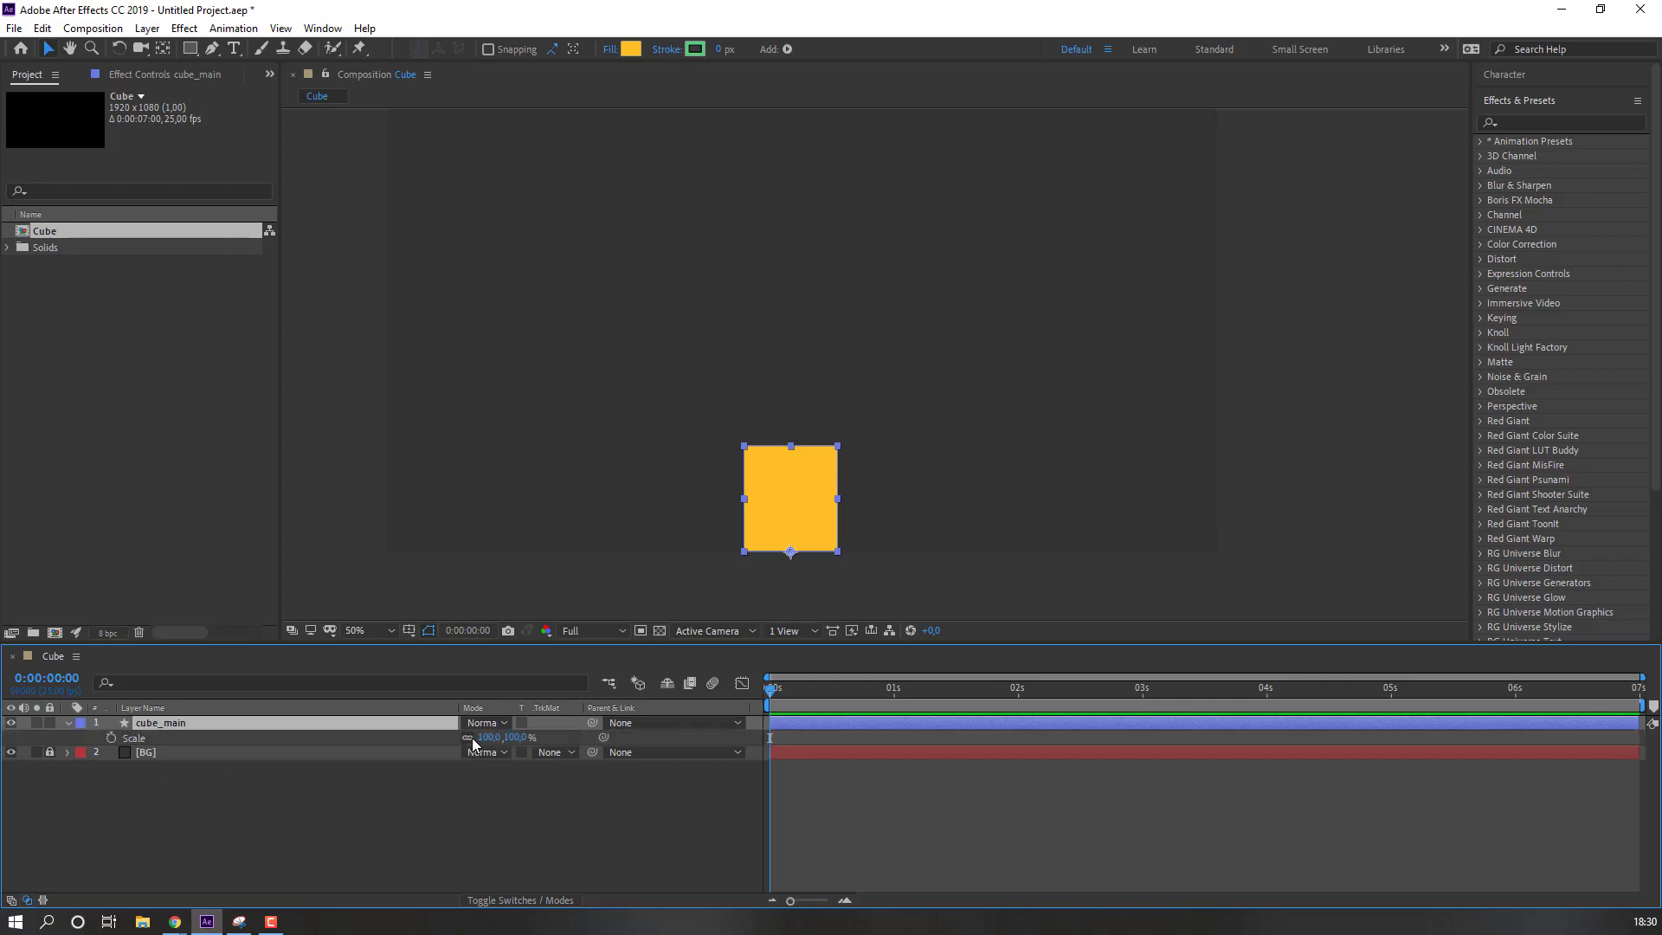
{"action": "left_click", "coordinate": [111, 739]}
{"action": "key", "text": "shift+Page_Down"}
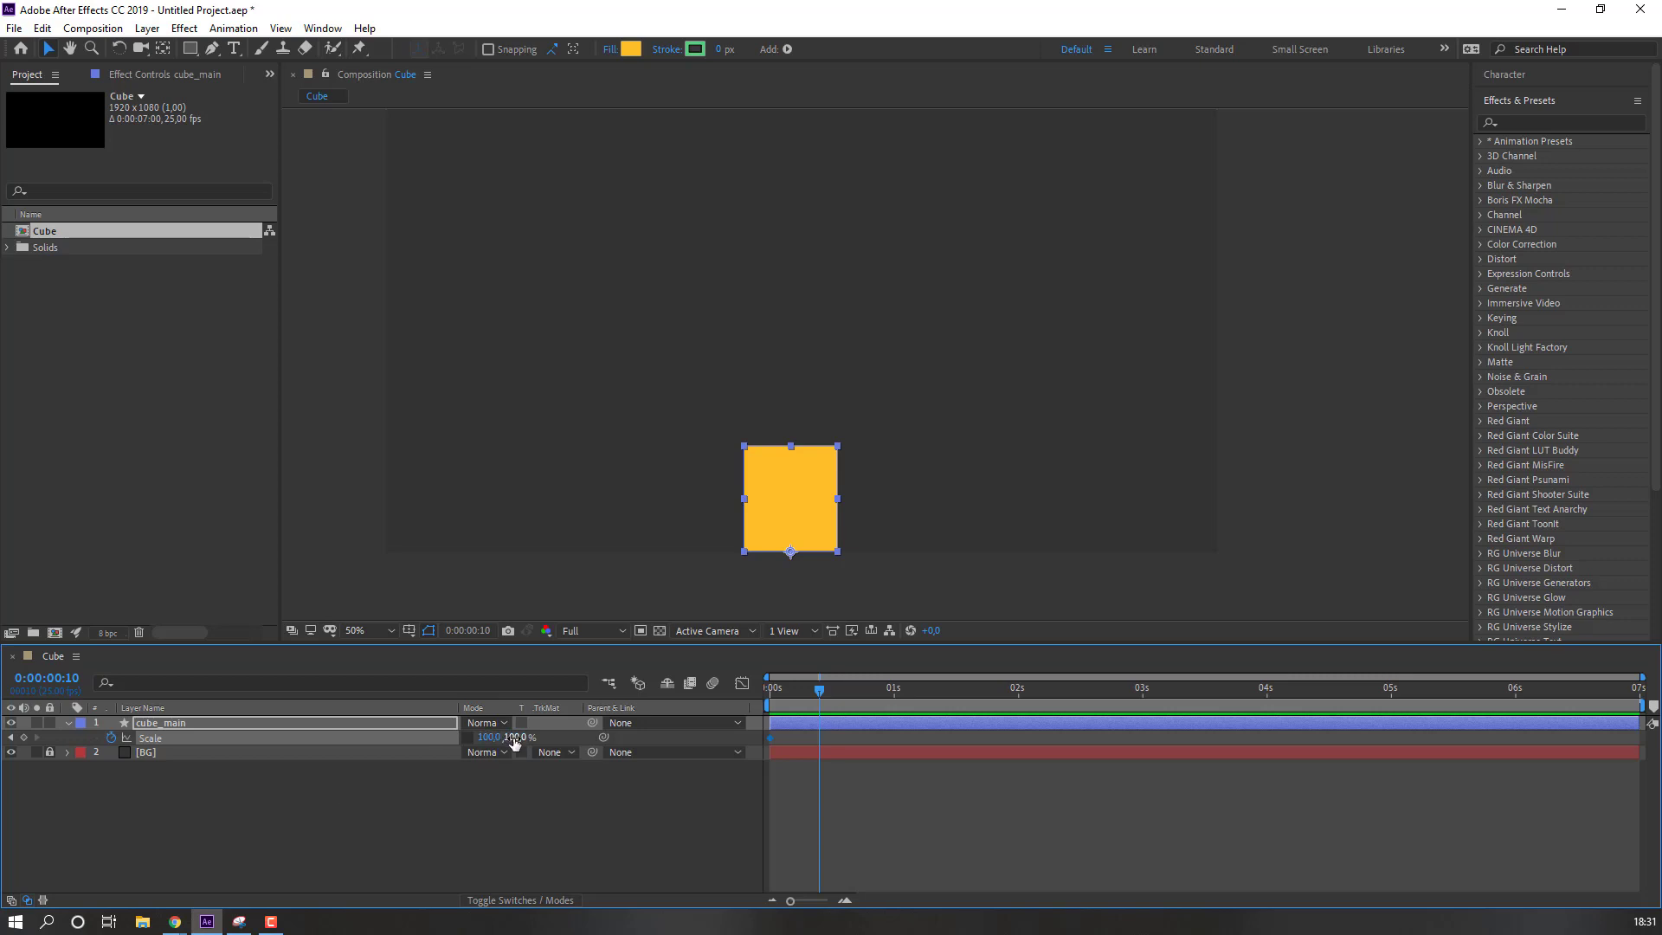
{"action": "left_click_drag", "start_coordinate": [514, 742], "coordinate": [483, 751]}
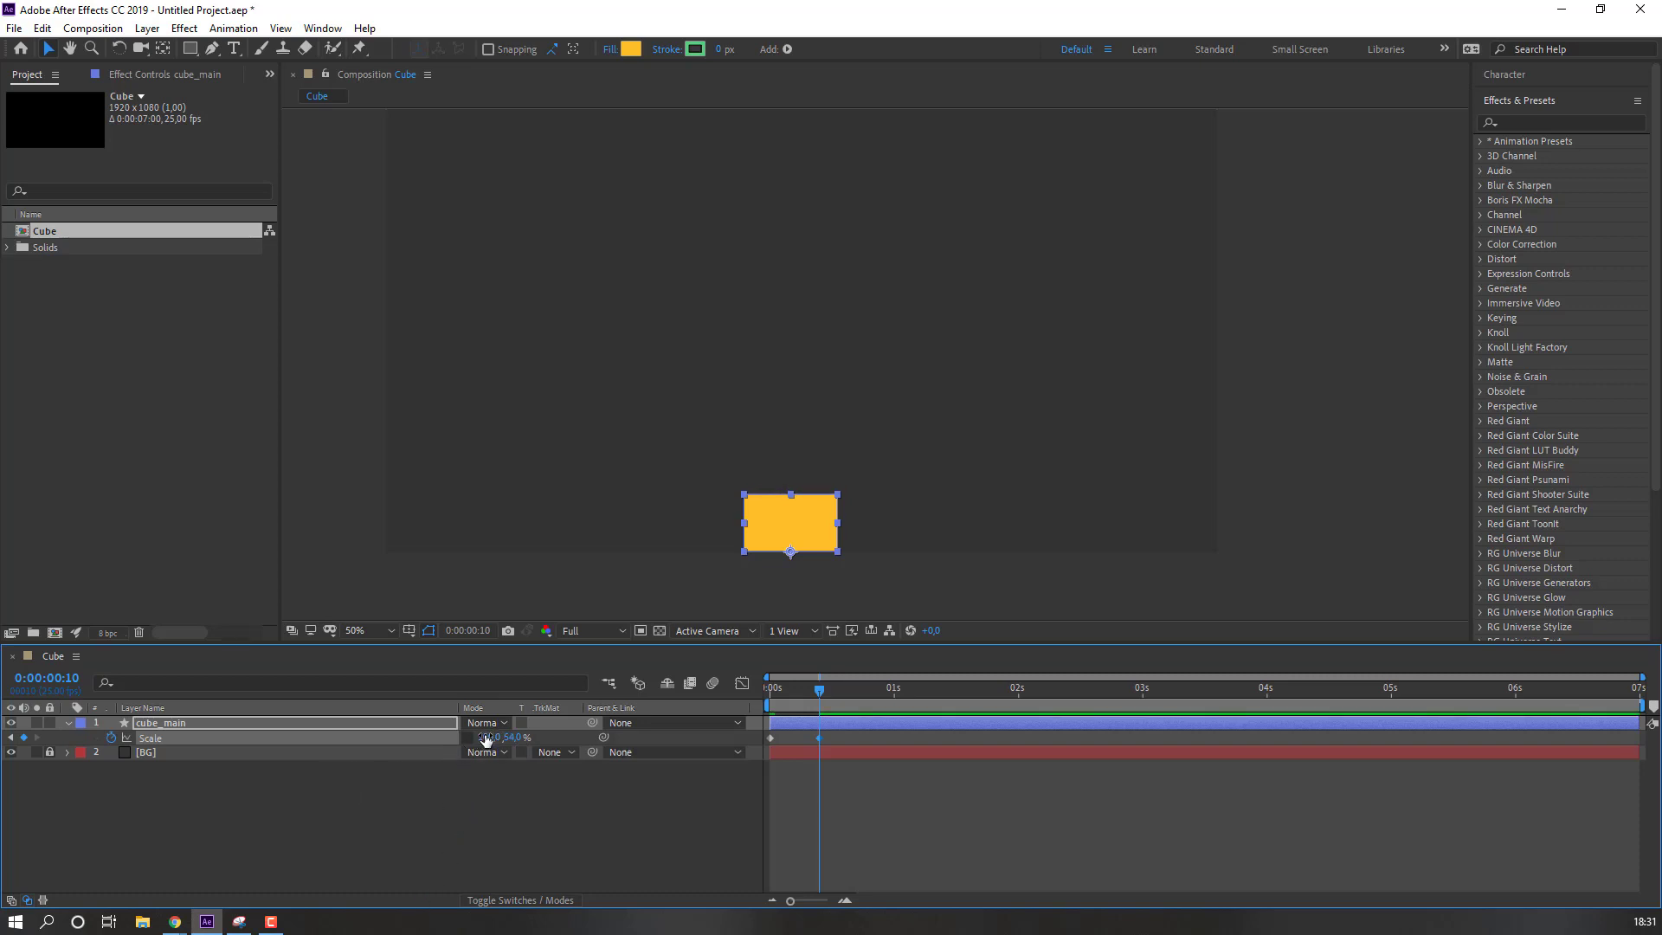
{"action": "left_click_drag", "start_coordinate": [488, 737], "coordinate": [510, 737]}
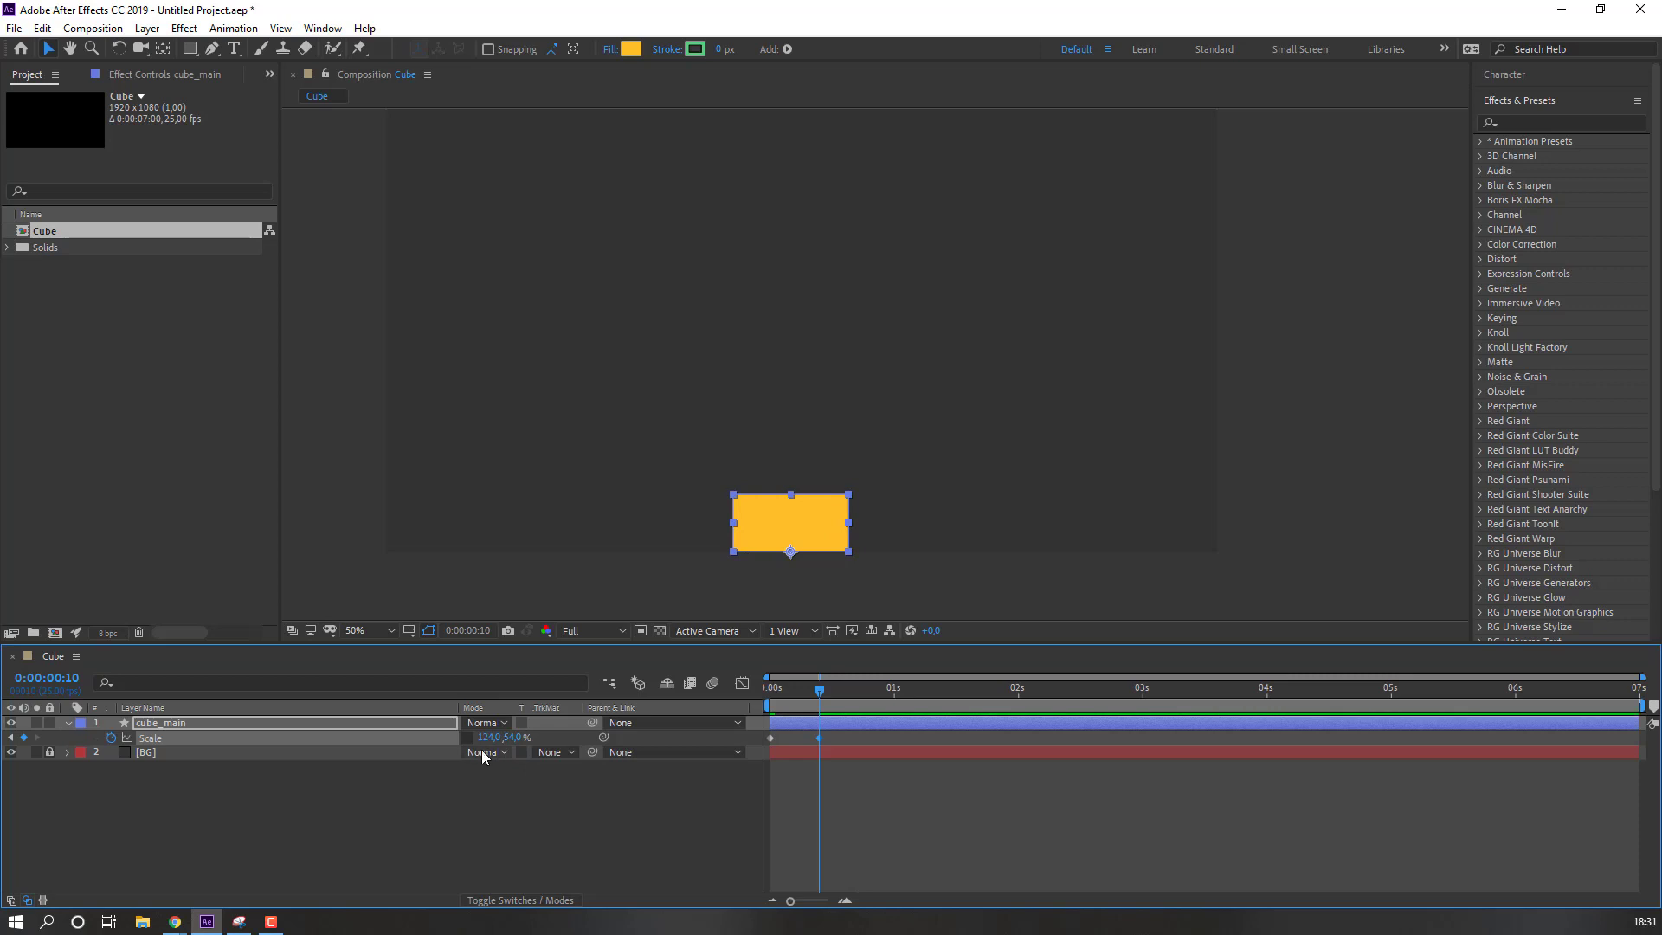
{"action": "type", "text": "130"}
{"action": "key", "text": "Return"}
{"action": "key", "text": "shift+Page_Down"}
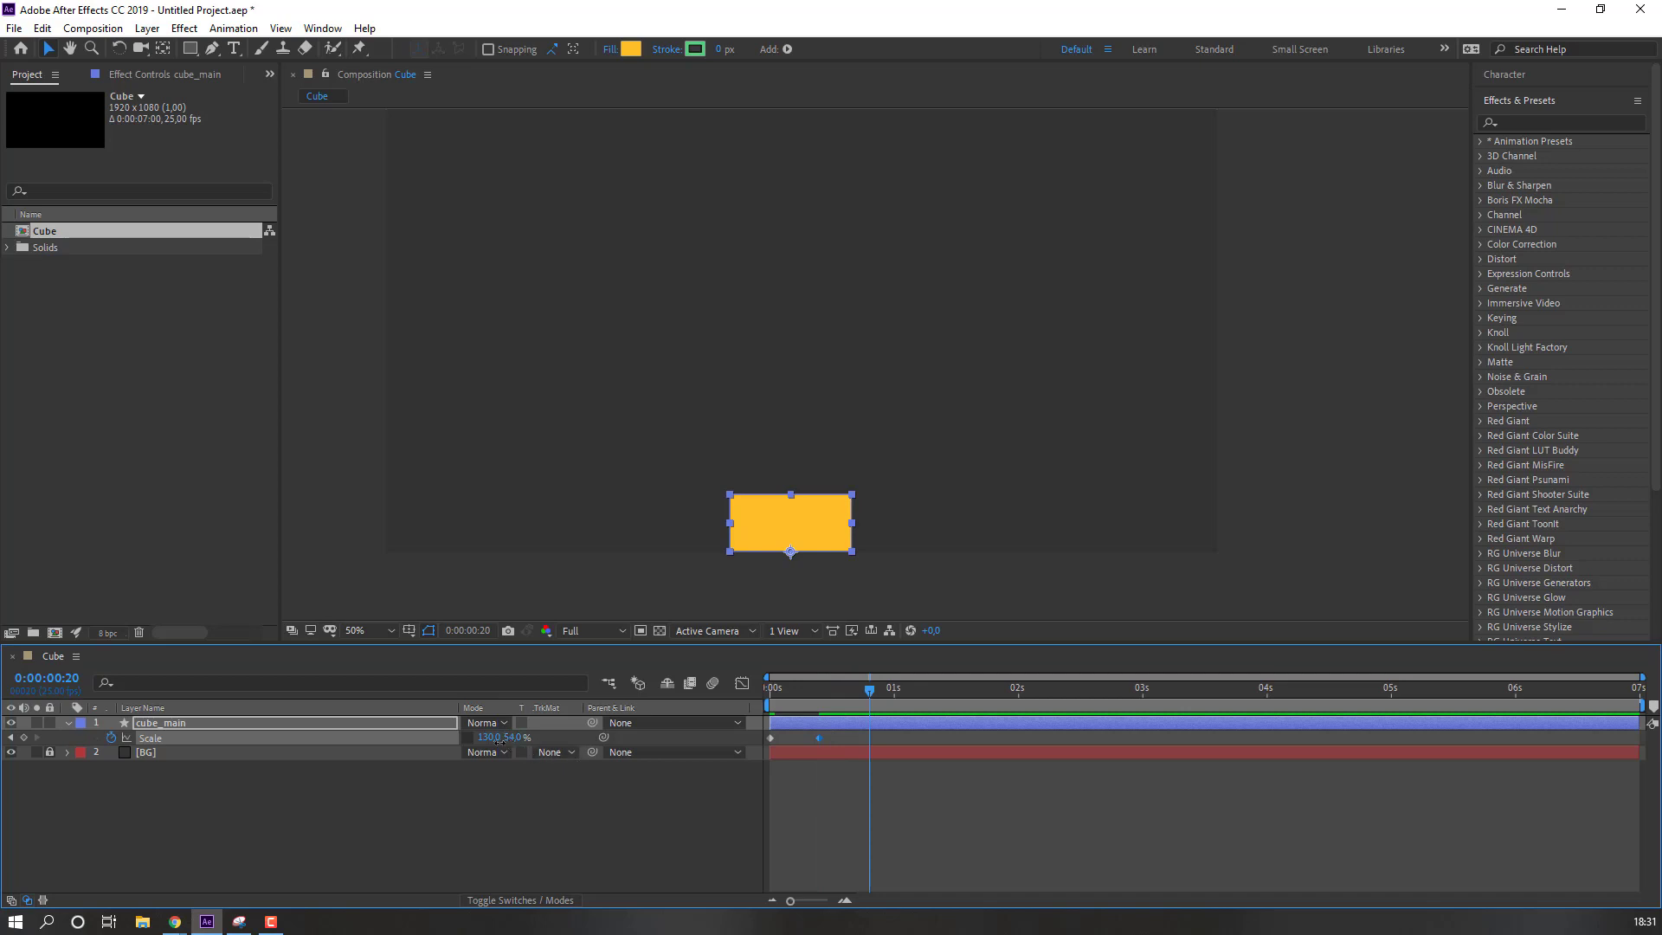
{"action": "left_click_drag", "start_coordinate": [509, 737], "coordinate": [451, 737]}
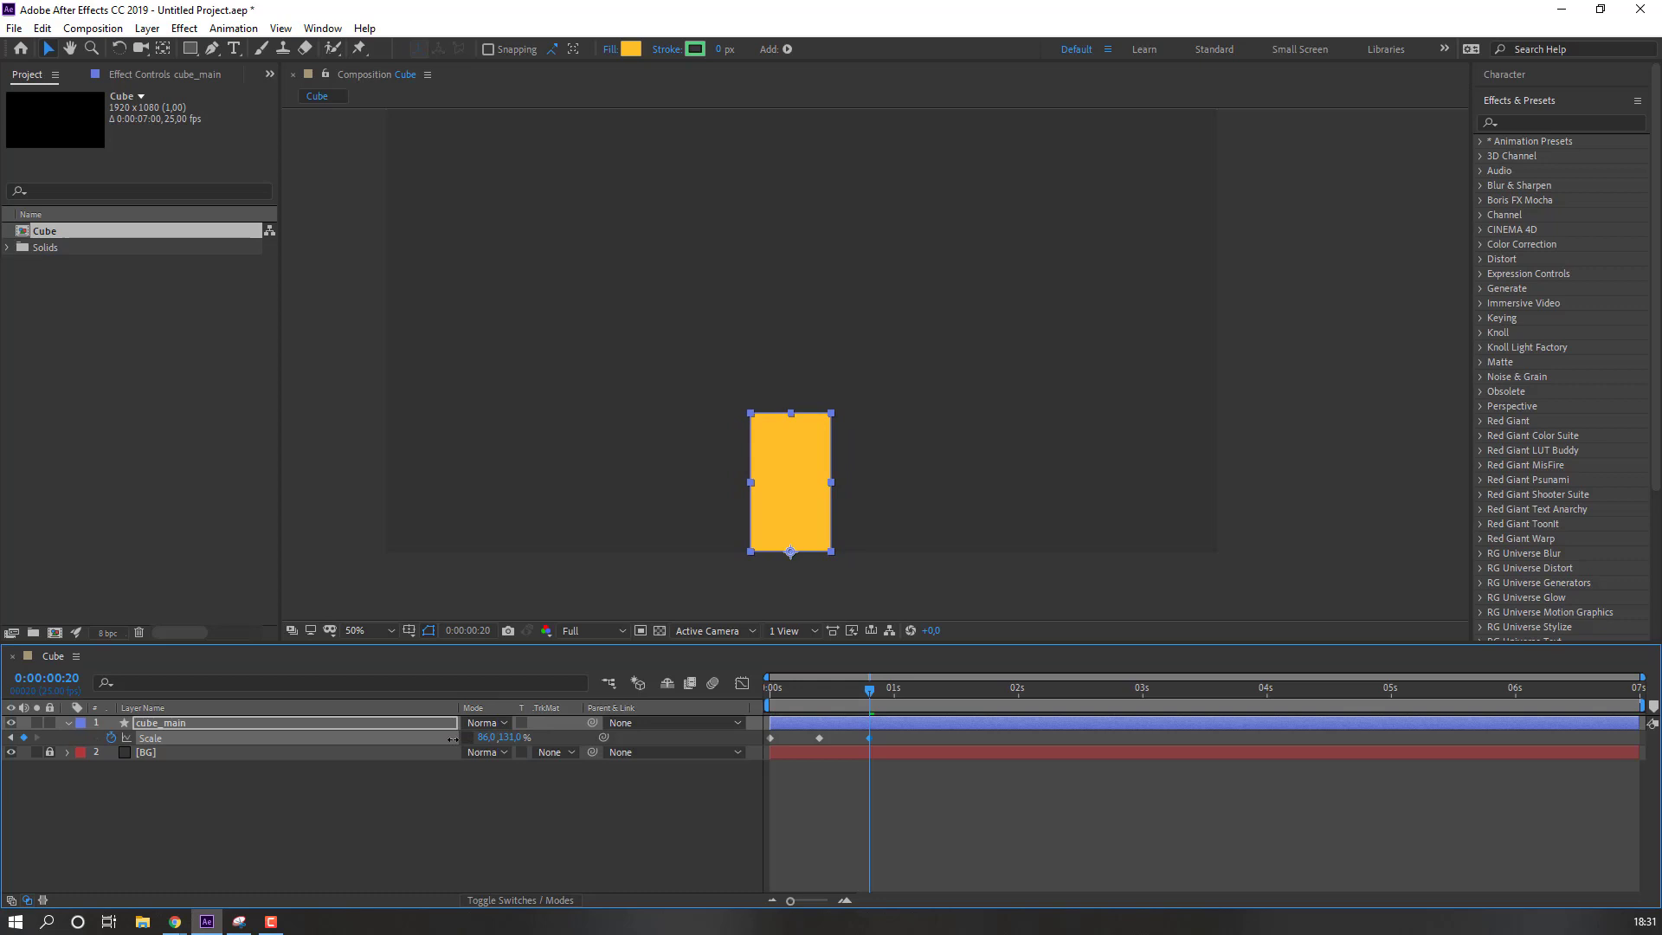
Step: Keyframe cube_main's Position grounded at frame 10 and raised to Y 482 at frame 20
{"action": "left_click_drag", "start_coordinate": [855, 687], "coordinate": [763, 703]}
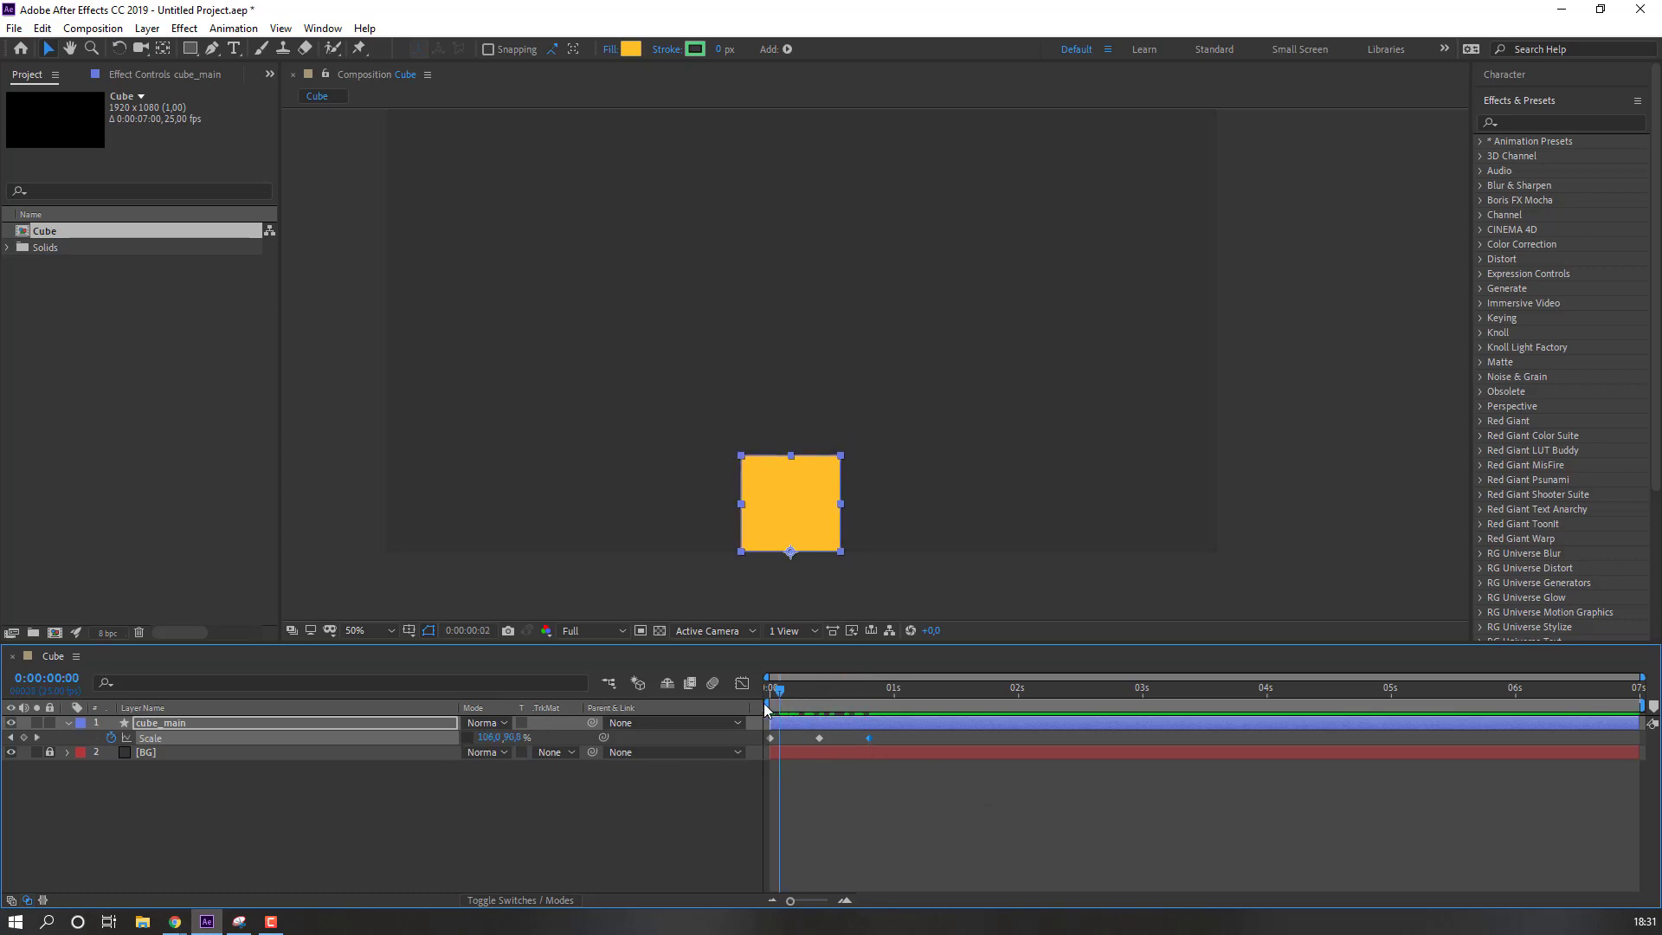
{"action": "key", "text": "space"}
{"action": "key", "text": "space"}
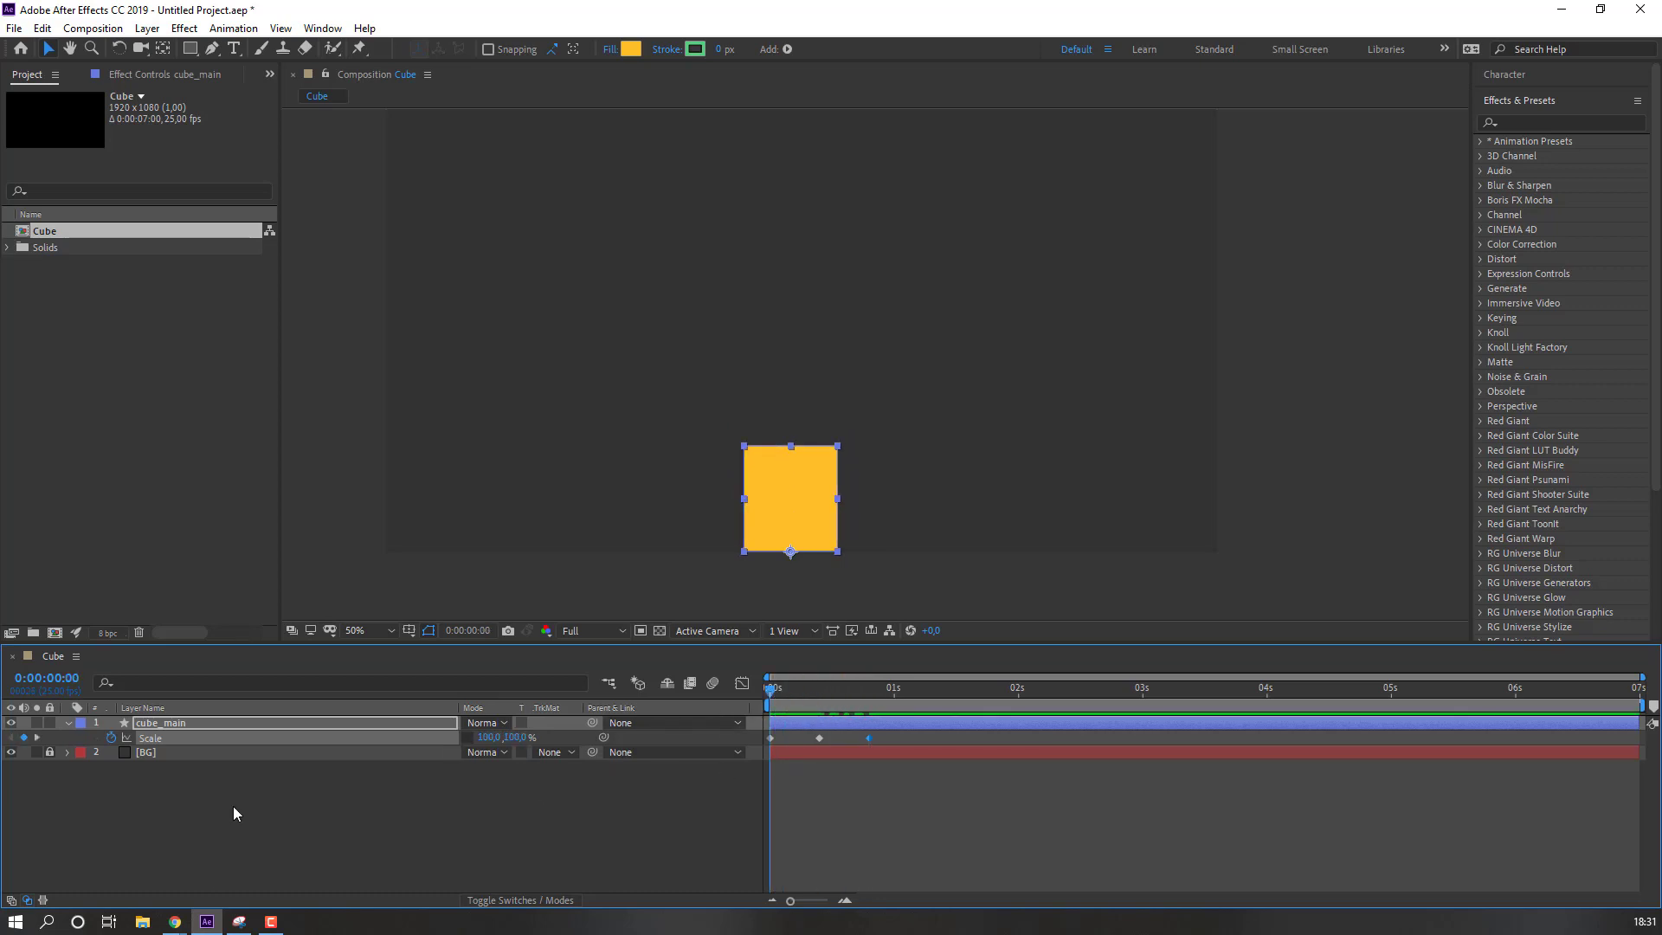
{"action": "key", "text": "shift+p"}
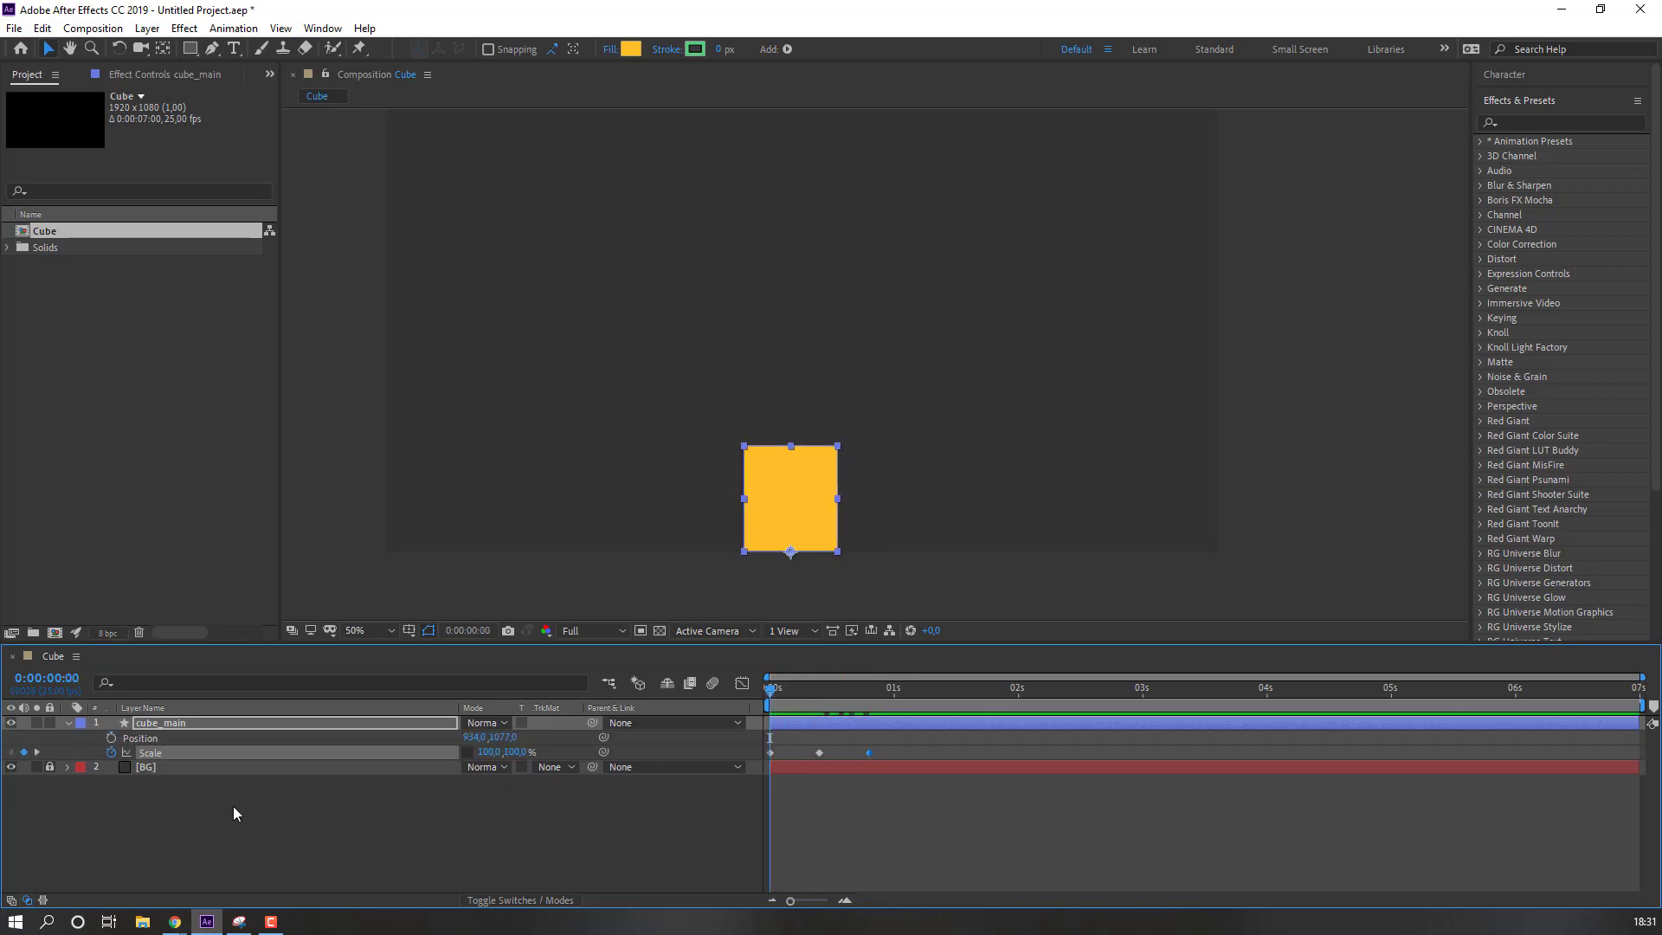
{"action": "left_click", "coordinate": [110, 739]}
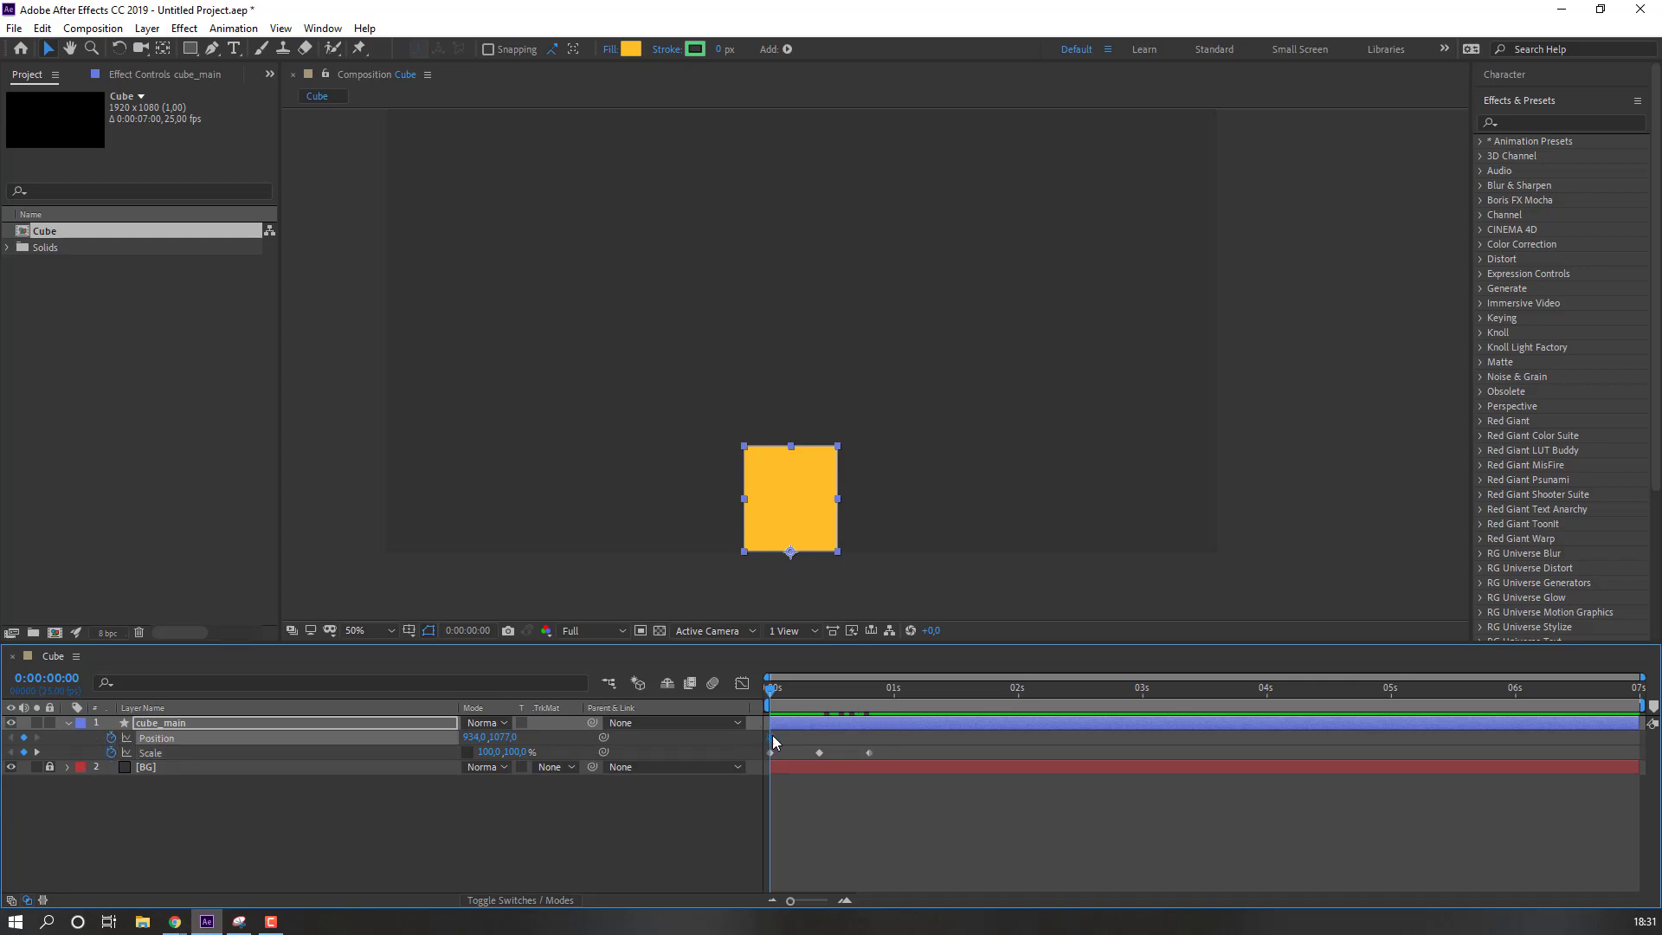
{"action": "left_click_drag", "start_coordinate": [808, 736], "coordinate": [865, 690]}
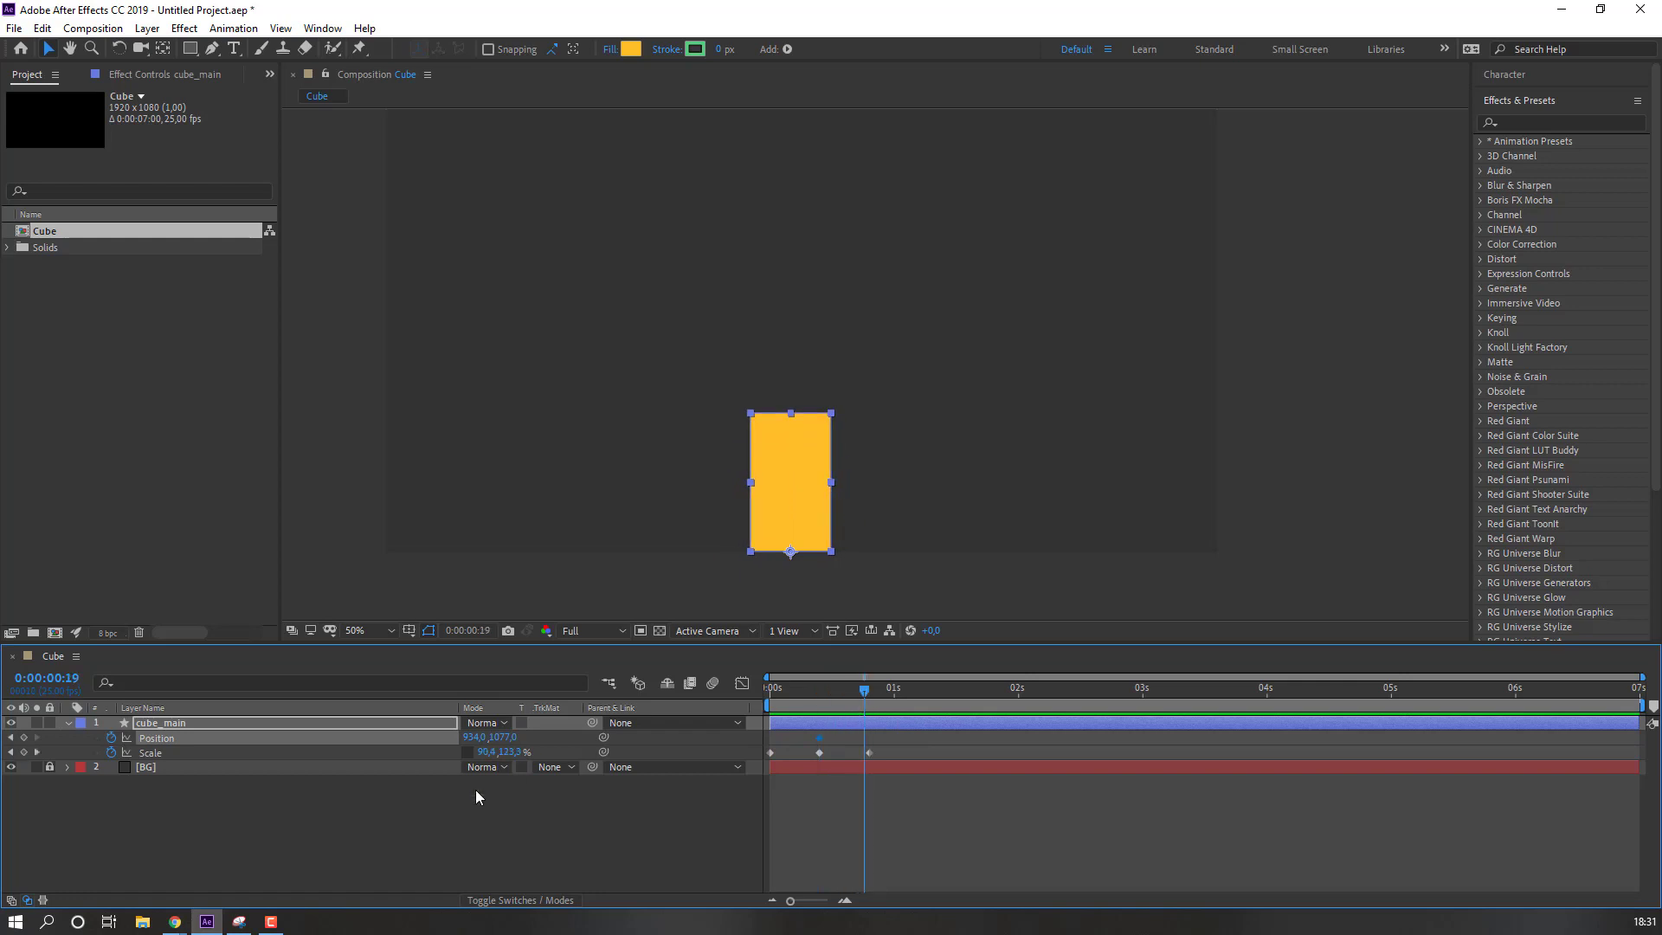
{"action": "left_click_drag", "start_coordinate": [501, 736], "coordinate": [199, 736]}
{"action": "left_click_drag", "start_coordinate": [806, 689], "coordinate": [917, 693]}
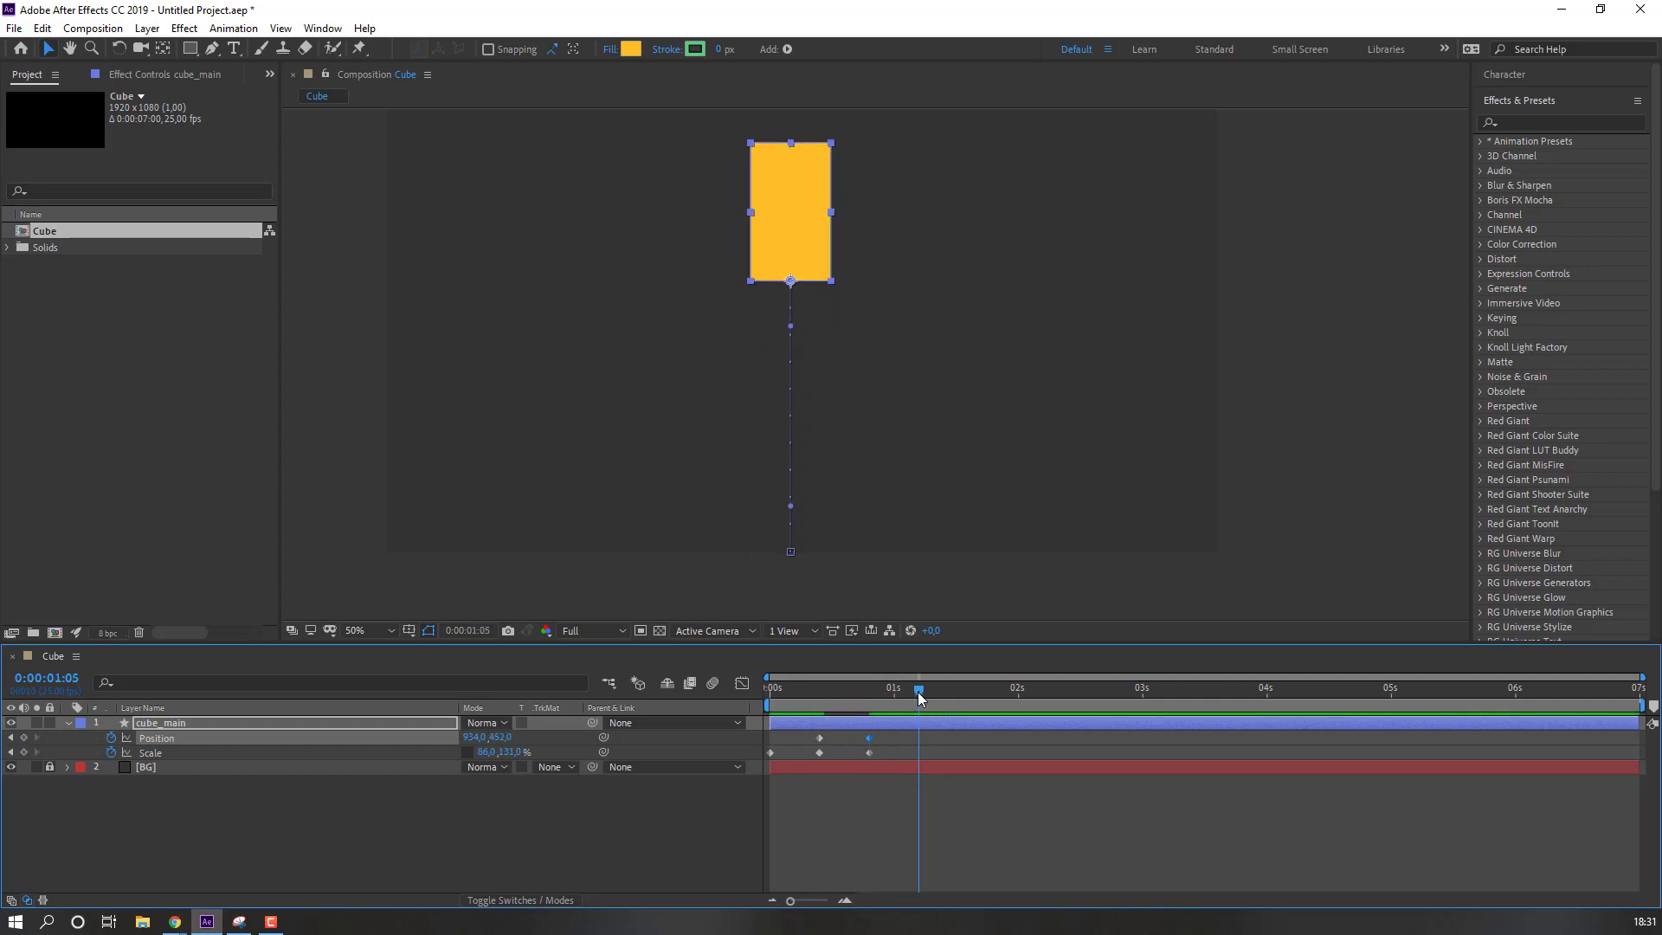
{"action": "left_click", "coordinate": [820, 738]}
Step: Paste the bottom Position keyframe at 1:05, end the work area at 2:01, and preview
{"action": "key", "text": "ctrl+v"}
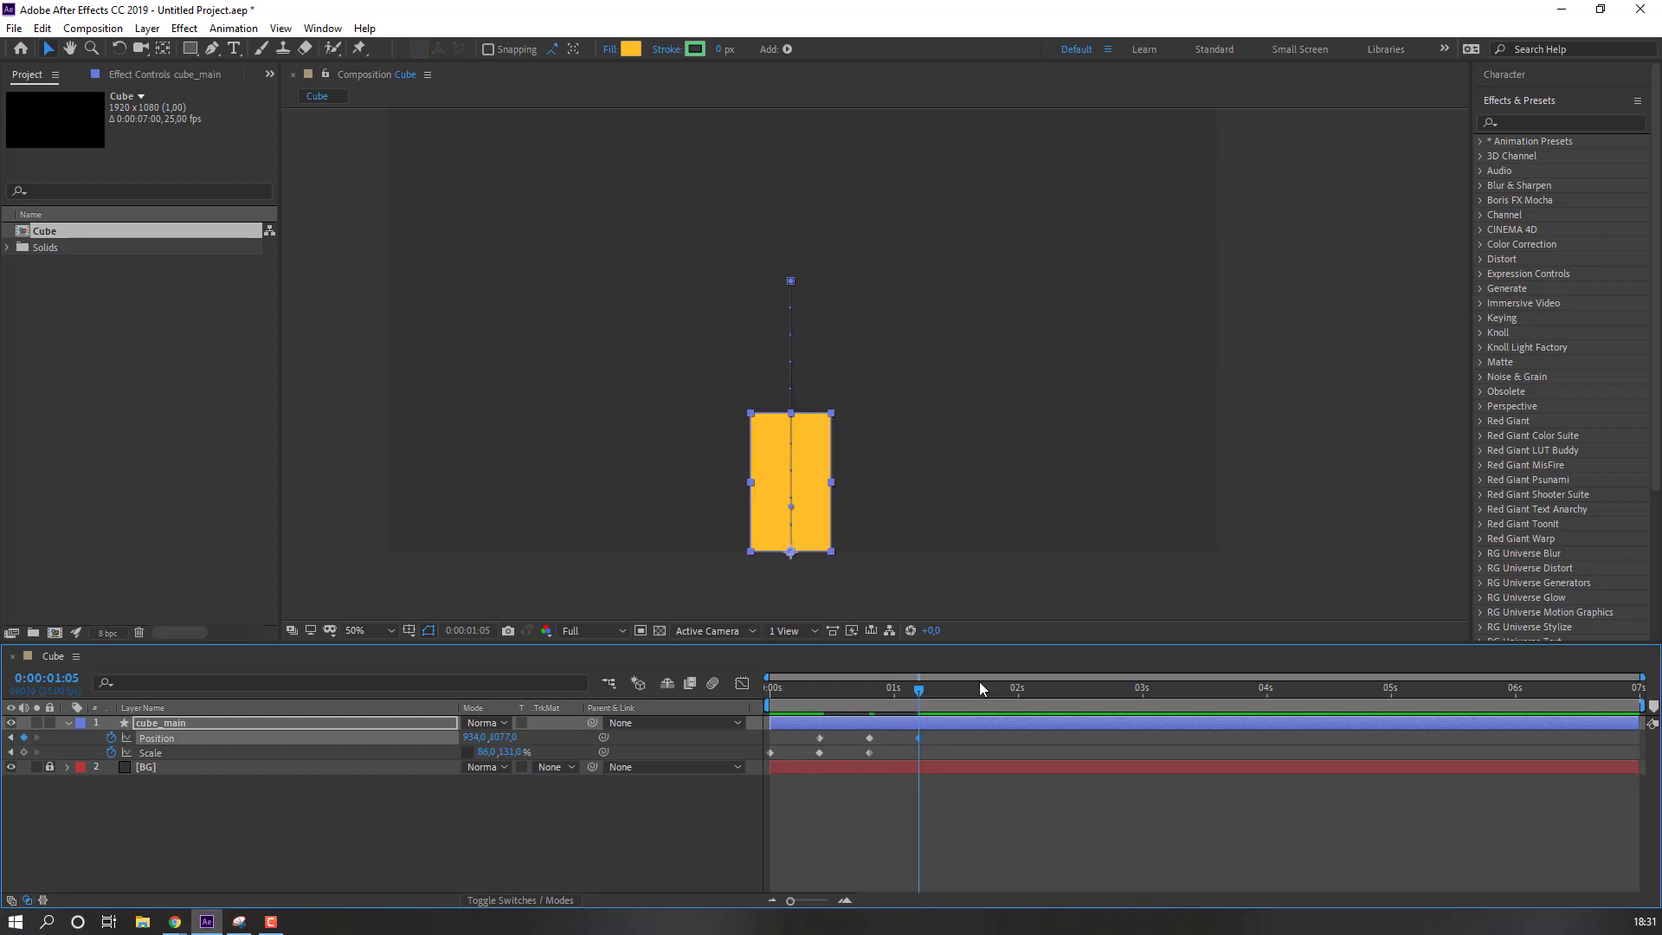
{"action": "left_click_drag", "start_coordinate": [927, 692], "coordinate": [1022, 693]}
{"action": "key", "text": "n"}
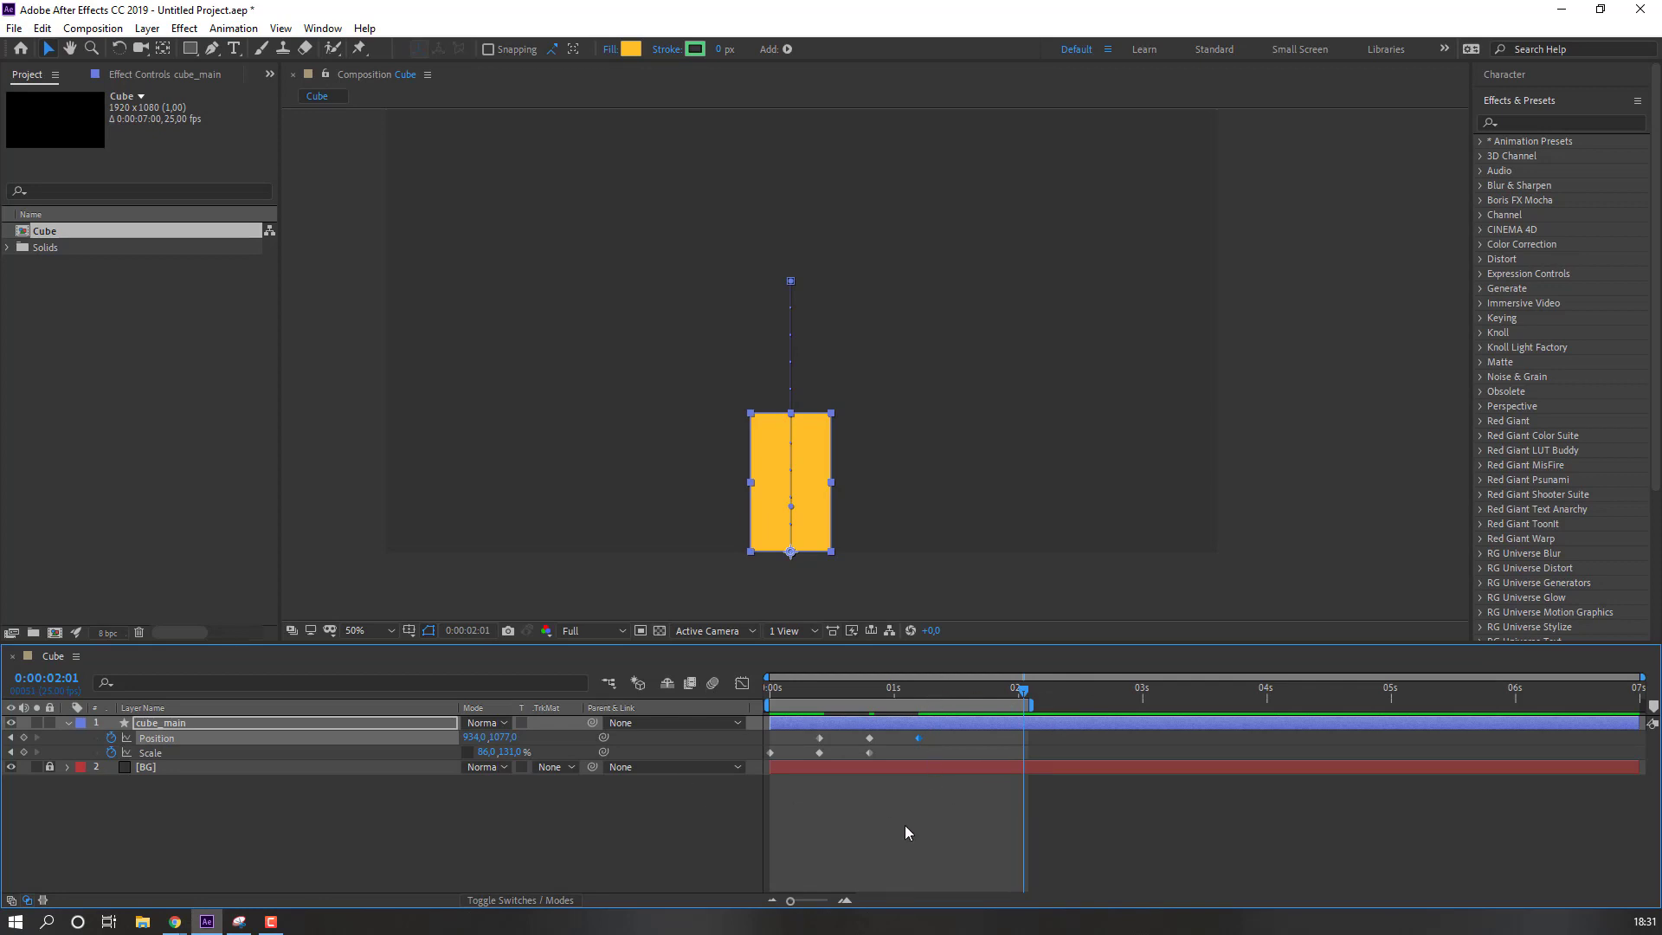
{"action": "key", "text": "space"}
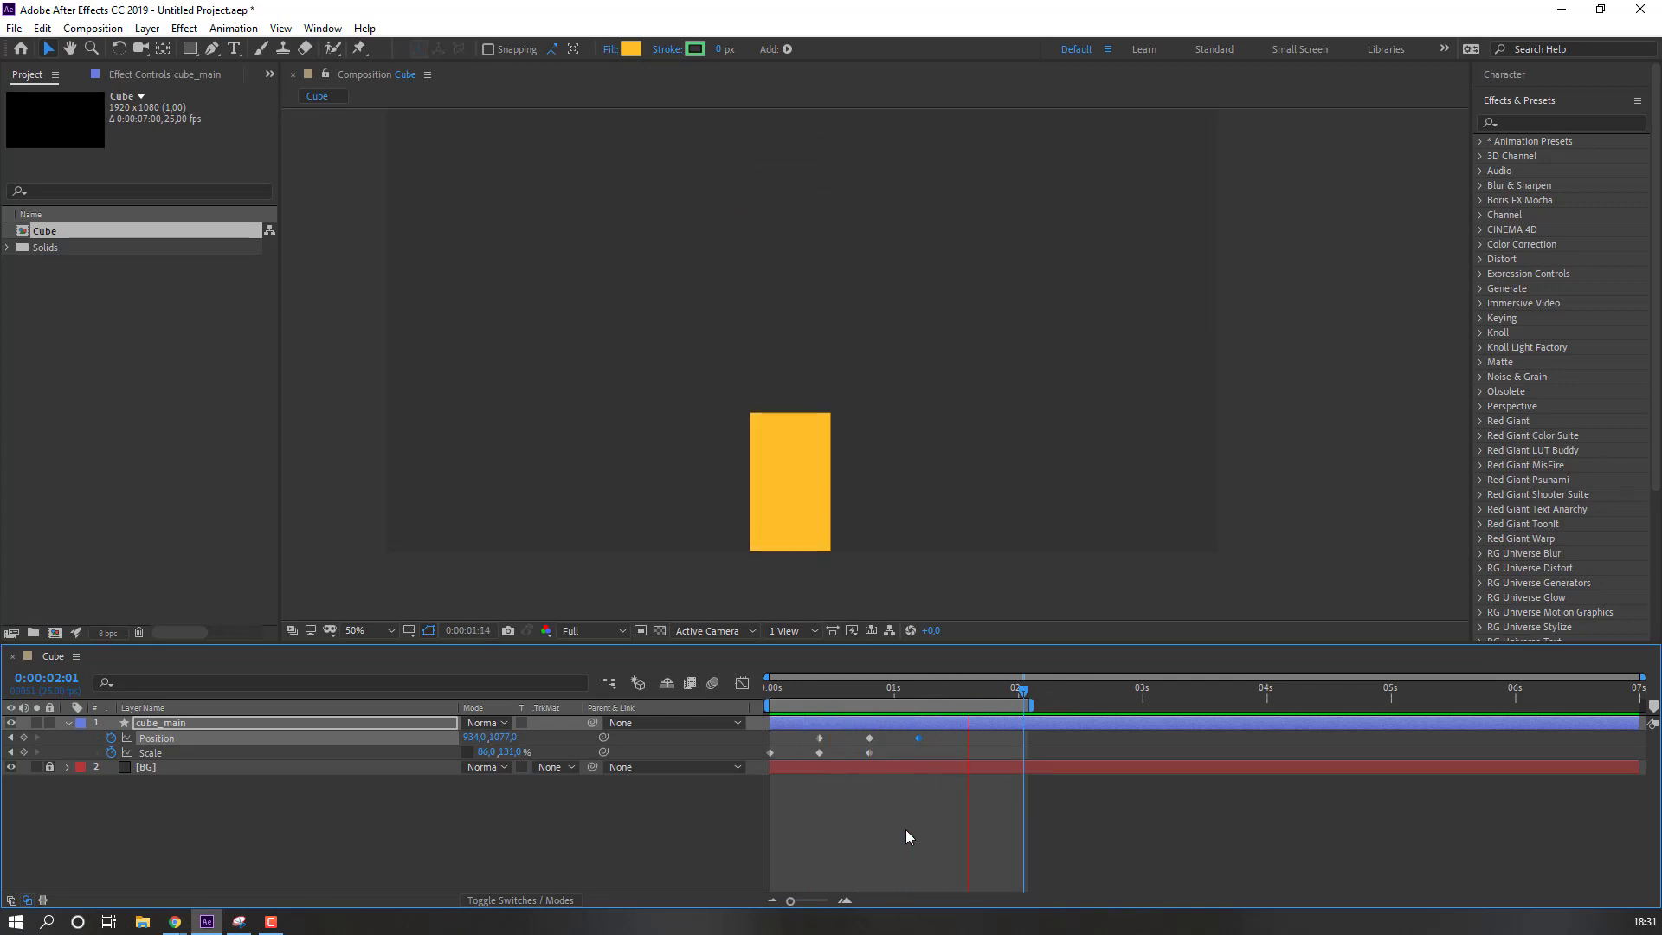
{"action": "key", "text": "space"}
Step: Squash the landing at 1:05 with Scale 100×77%
{"action": "left_click_drag", "start_coordinate": [849, 692], "coordinate": [914, 701]}
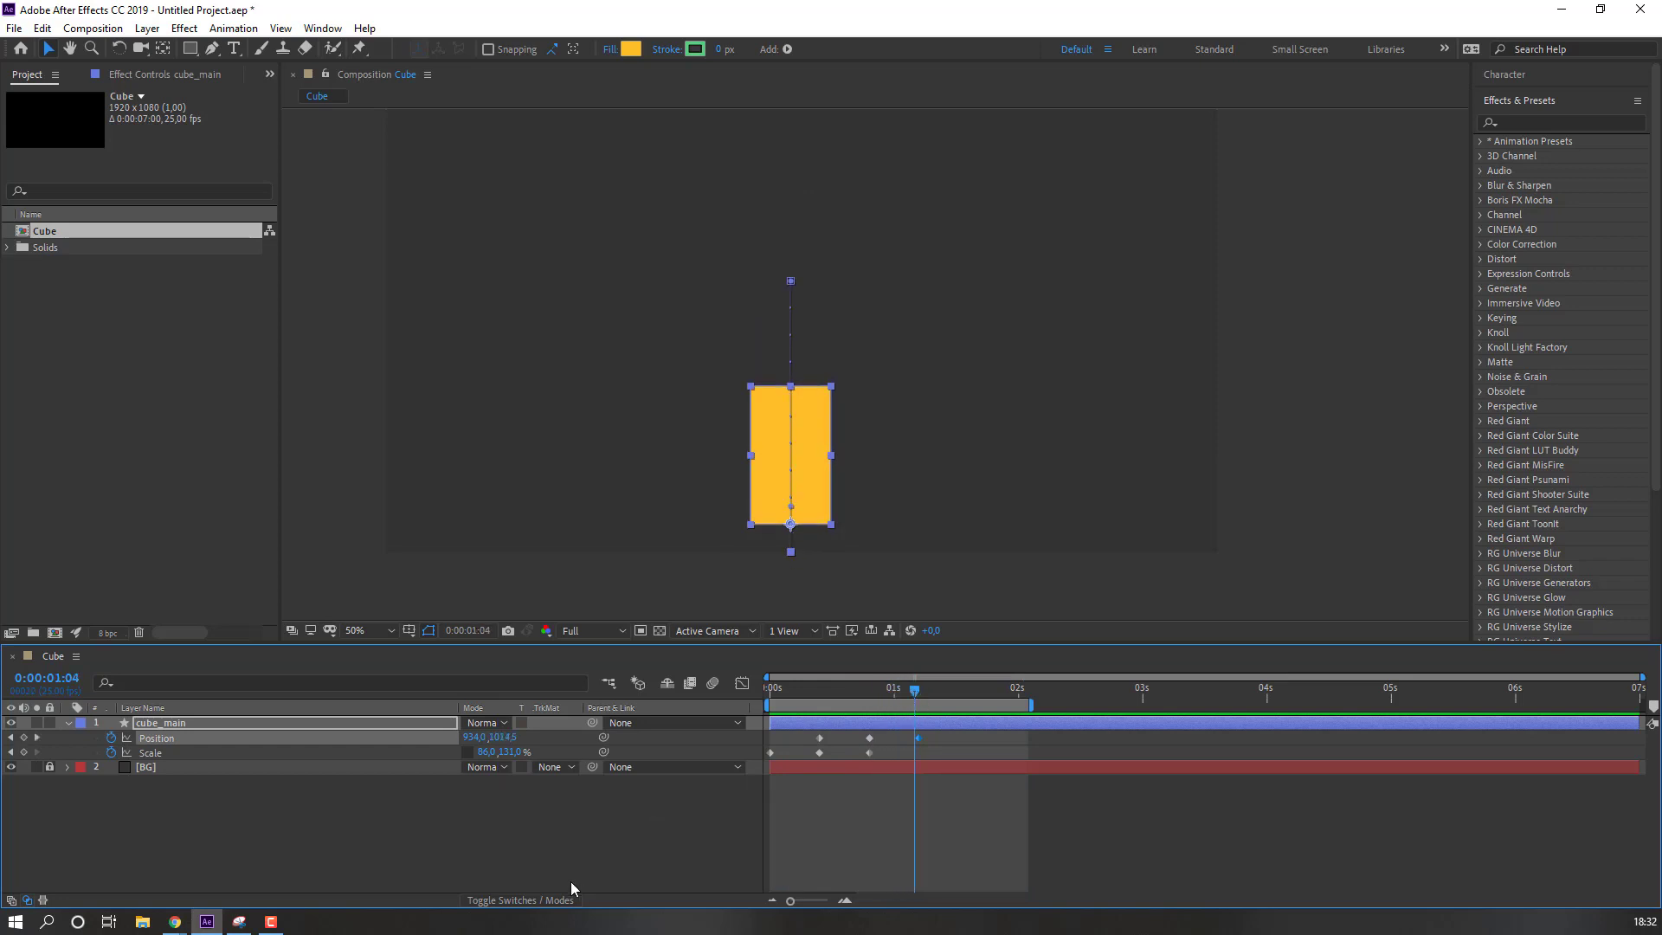
{"action": "key", "text": "Page_Down"}
{"action": "left_click_drag", "start_coordinate": [511, 752], "coordinate": [460, 809]}
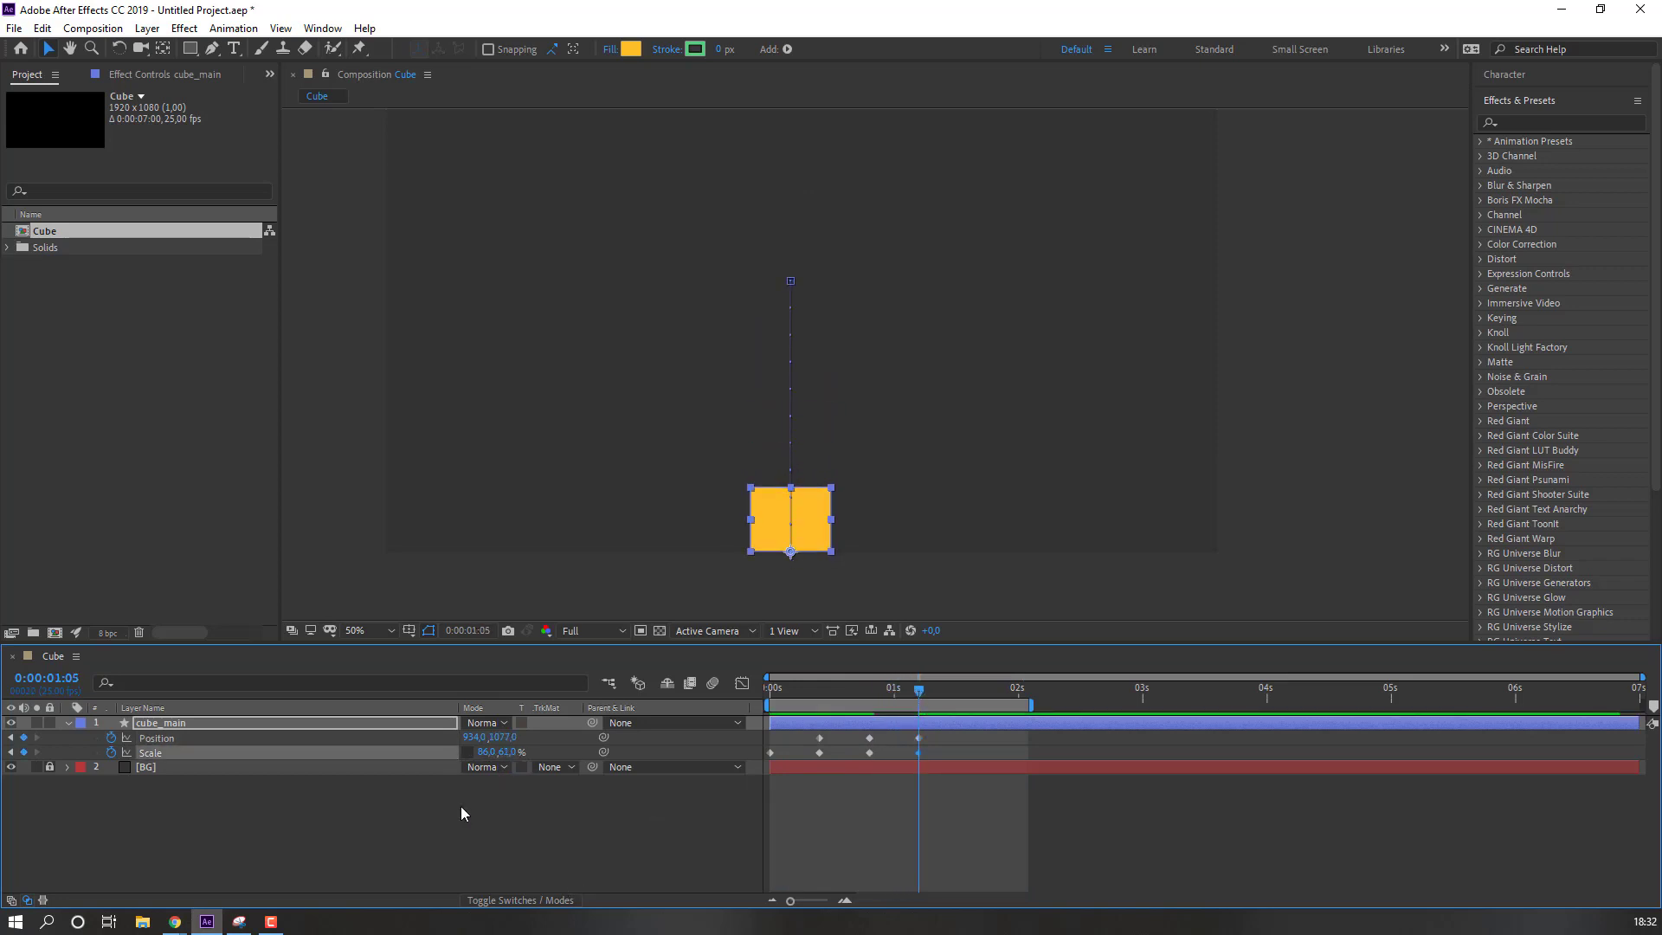
{"action": "left_click", "coordinate": [488, 752]}
{"action": "type", "text": "100"}
{"action": "key", "text": "Return"}
Step: Stretch the cube to Scale 100×105% at 1:15
{"action": "left_click_drag", "start_coordinate": [871, 682], "coordinate": [920, 689]}
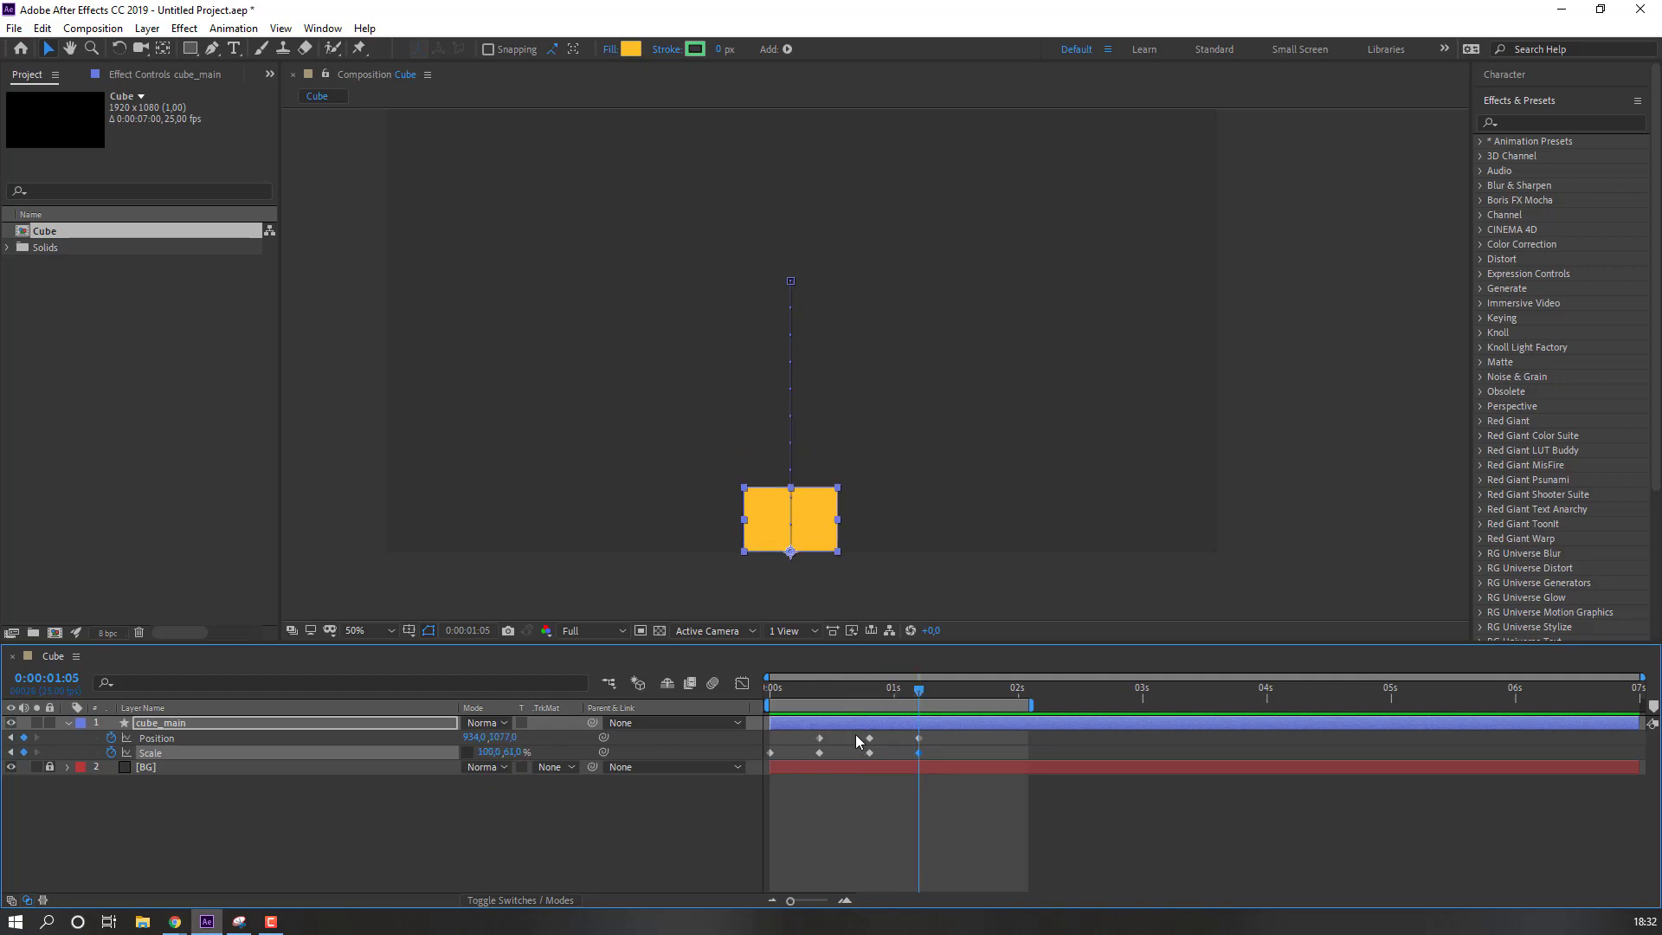
{"action": "key", "text": "shift+Page_Down"}
{"action": "left_click_drag", "start_coordinate": [514, 752], "coordinate": [531, 759]}
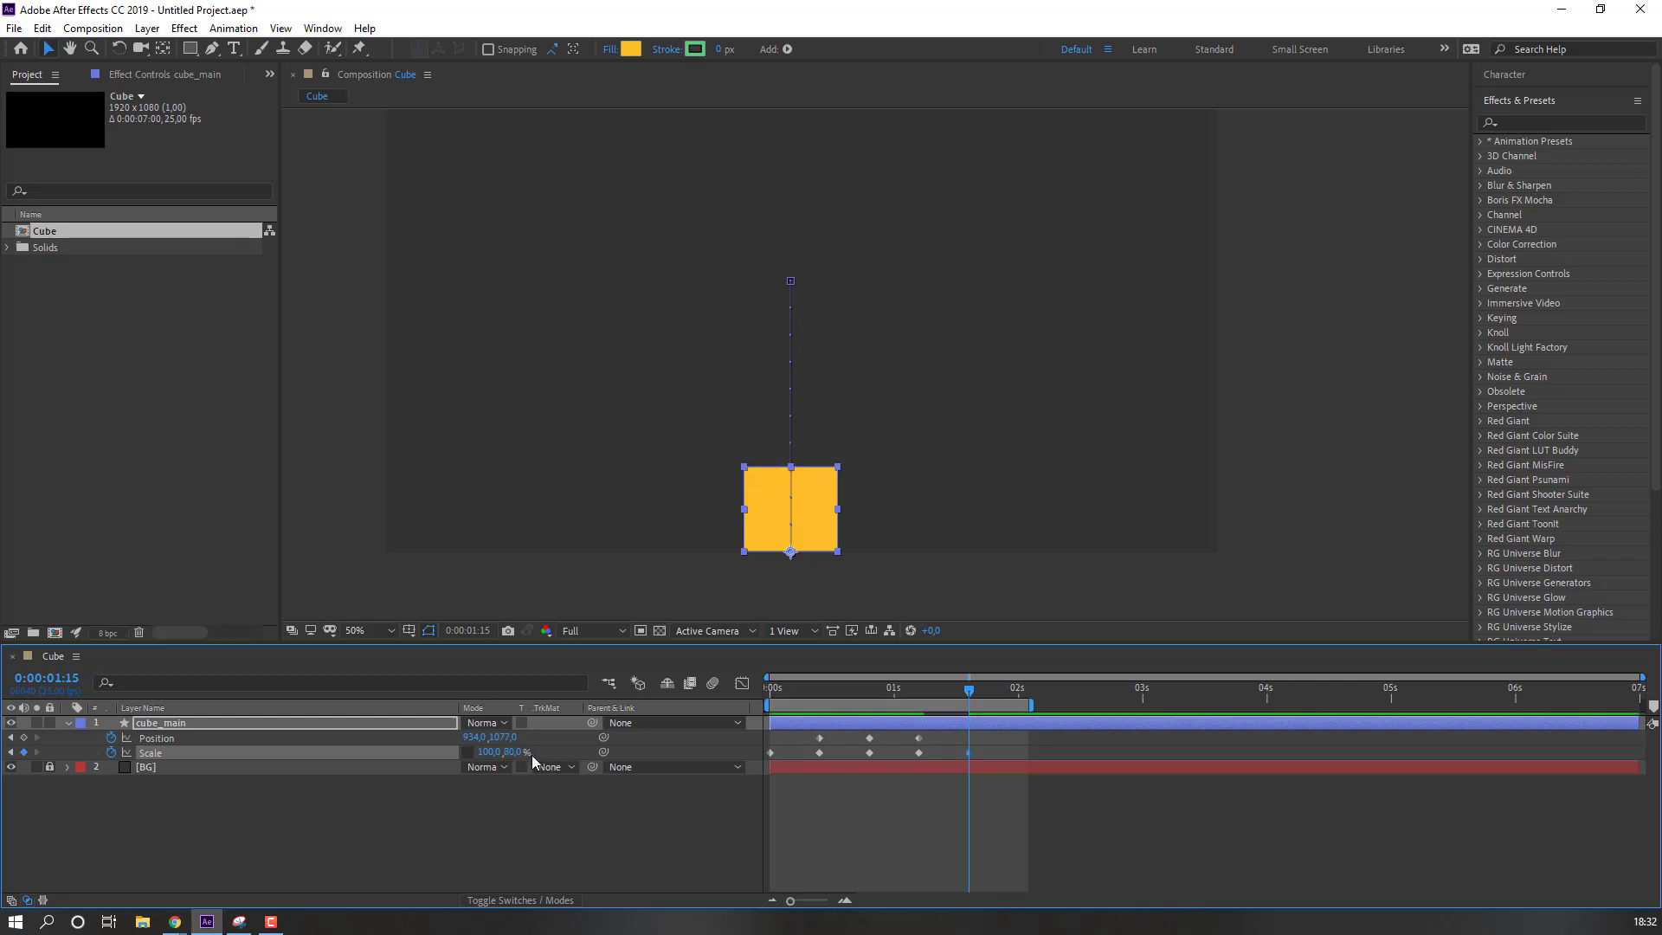
{"action": "left_click", "coordinate": [513, 755]}
{"action": "type", "text": "105"}
{"action": "key", "text": "Return"}
Step: Settle the Scale back to 100×100% at 2:00 and preview the bounce
{"action": "left_click_drag", "start_coordinate": [864, 685], "coordinate": [971, 698]}
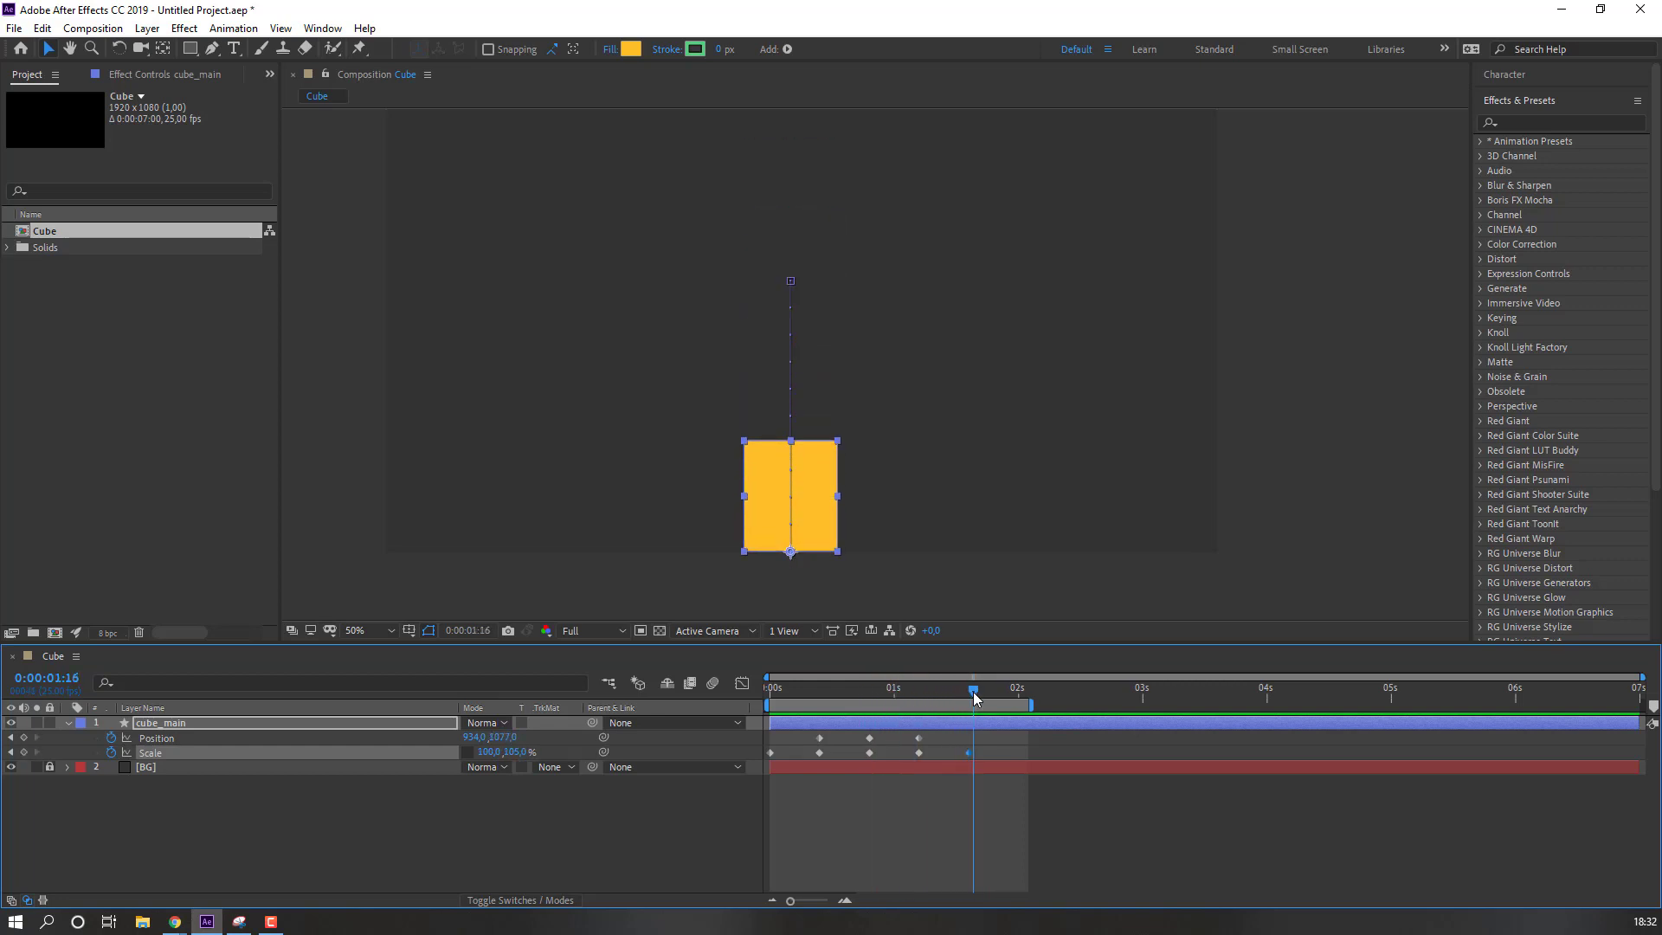
{"action": "key", "text": "shift+Page_Down"}
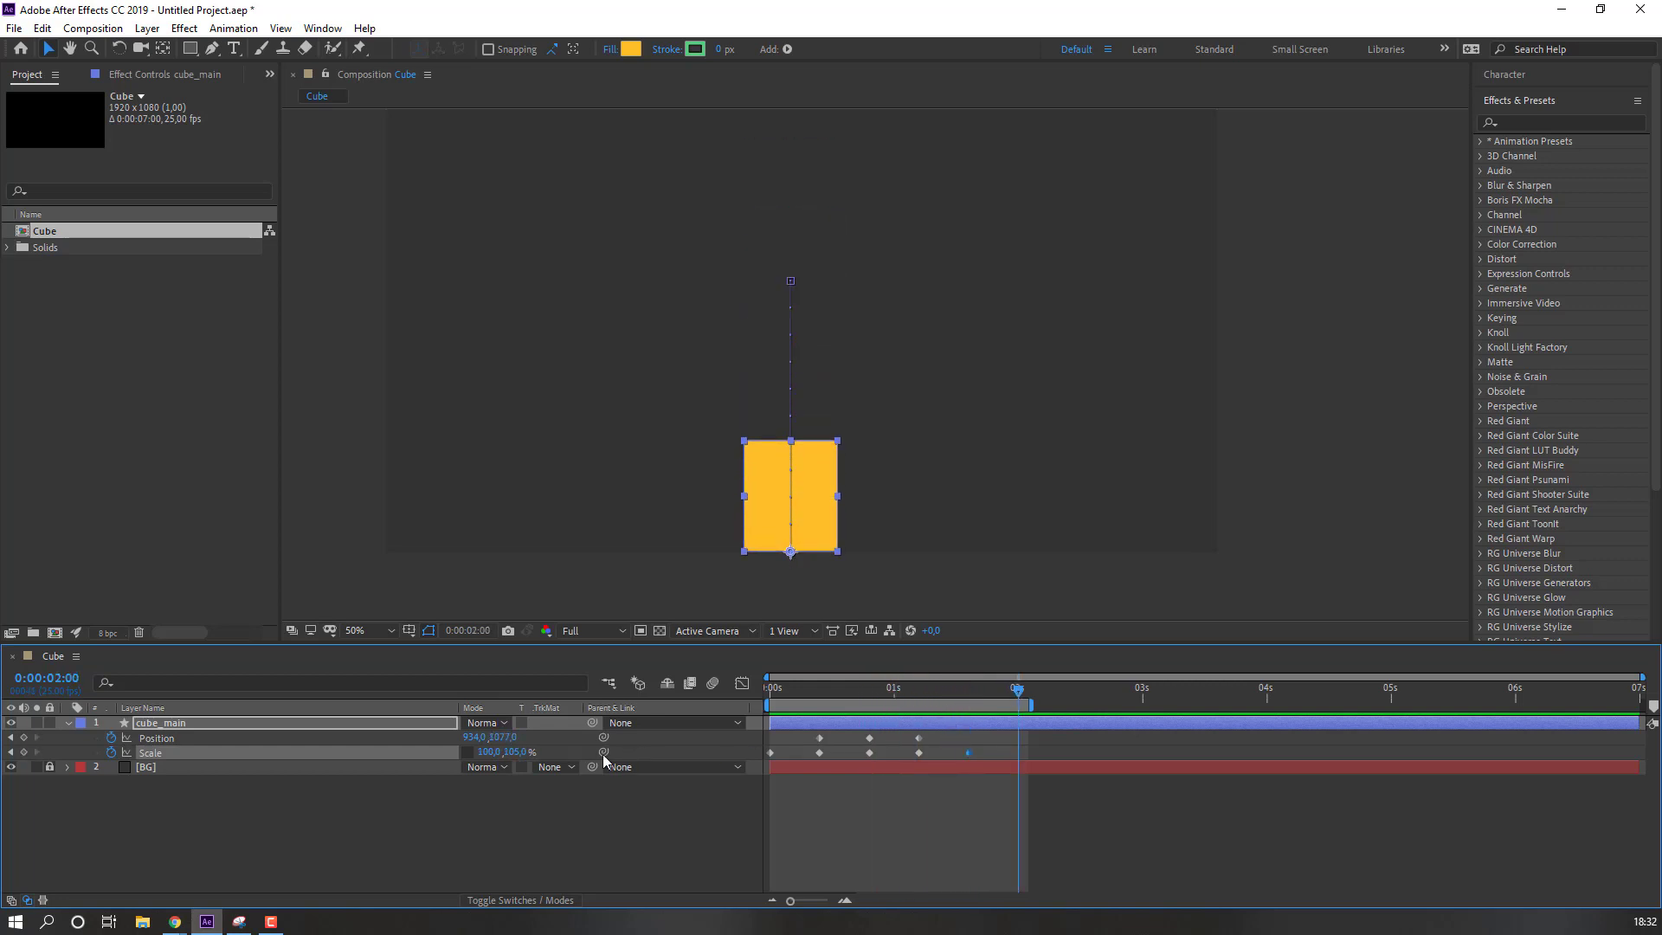
{"action": "left_click", "coordinate": [516, 752]}
{"action": "type", "text": "100"}
{"action": "key", "text": "Return"}
{"action": "key", "text": "space"}
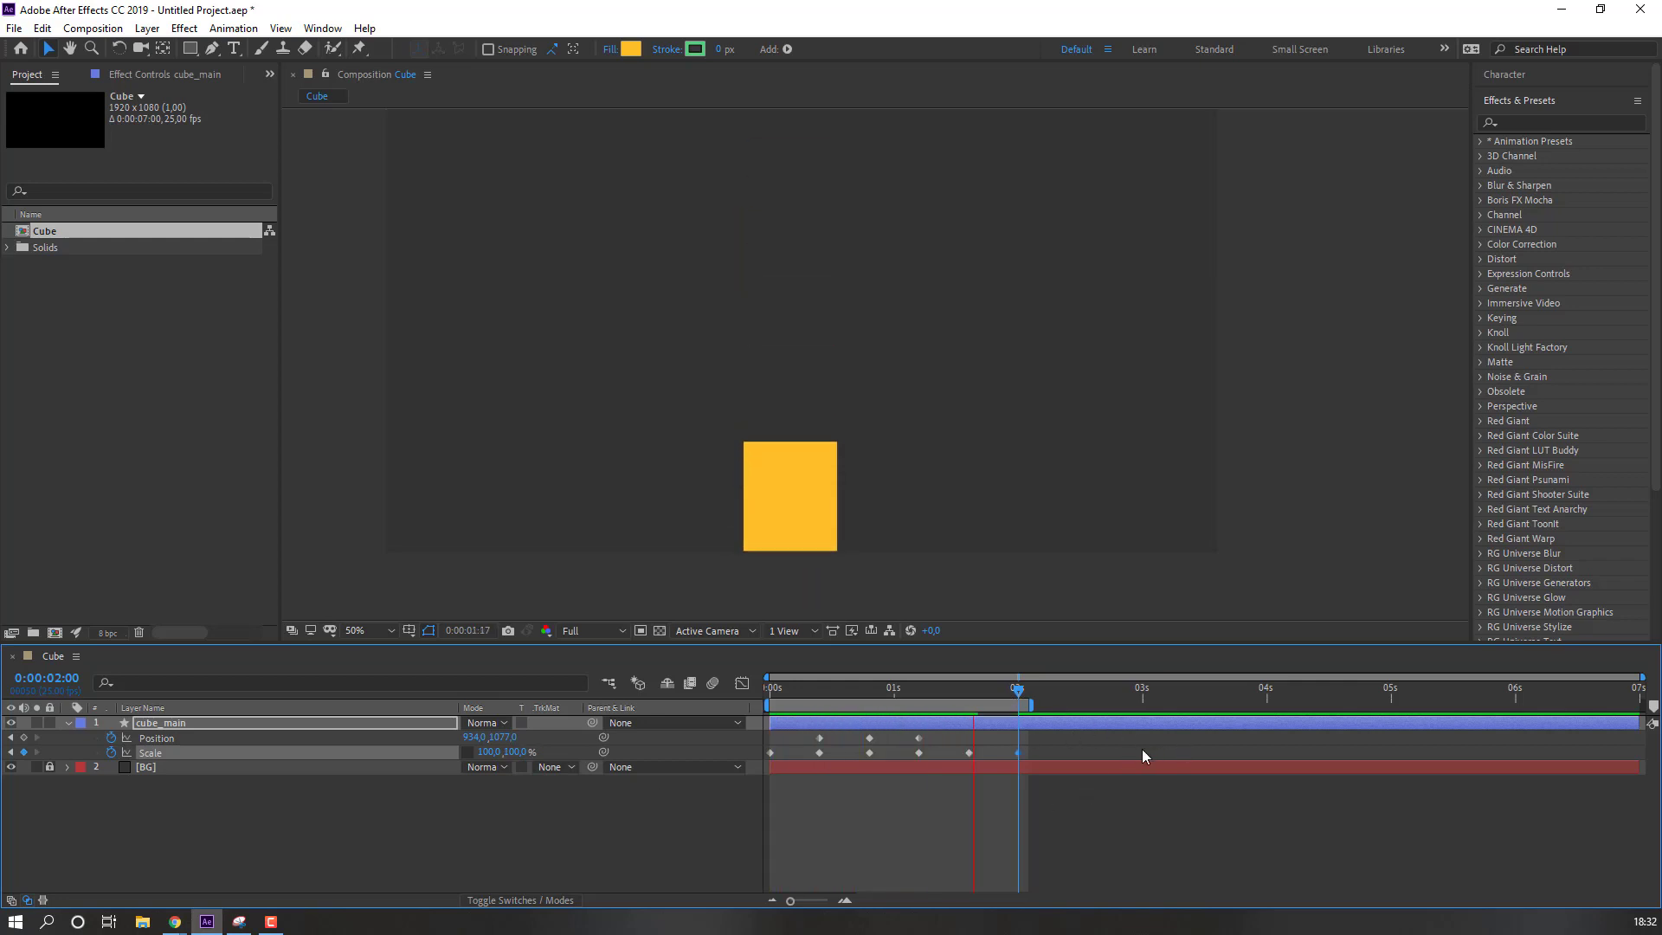
Step: Apply Easy Ease to all Position and Scale keyframes, preview, and open the Graph Editor
{"action": "left_click", "coordinate": [920, 690]}
{"action": "left_click", "coordinate": [987, 723]}
{"action": "left_click_drag", "start_coordinate": [1042, 738], "coordinate": [770, 759]}
{"action": "right_click", "coordinate": [770, 760]}
{"action": "mouse_move", "coordinate": [909, 738]}
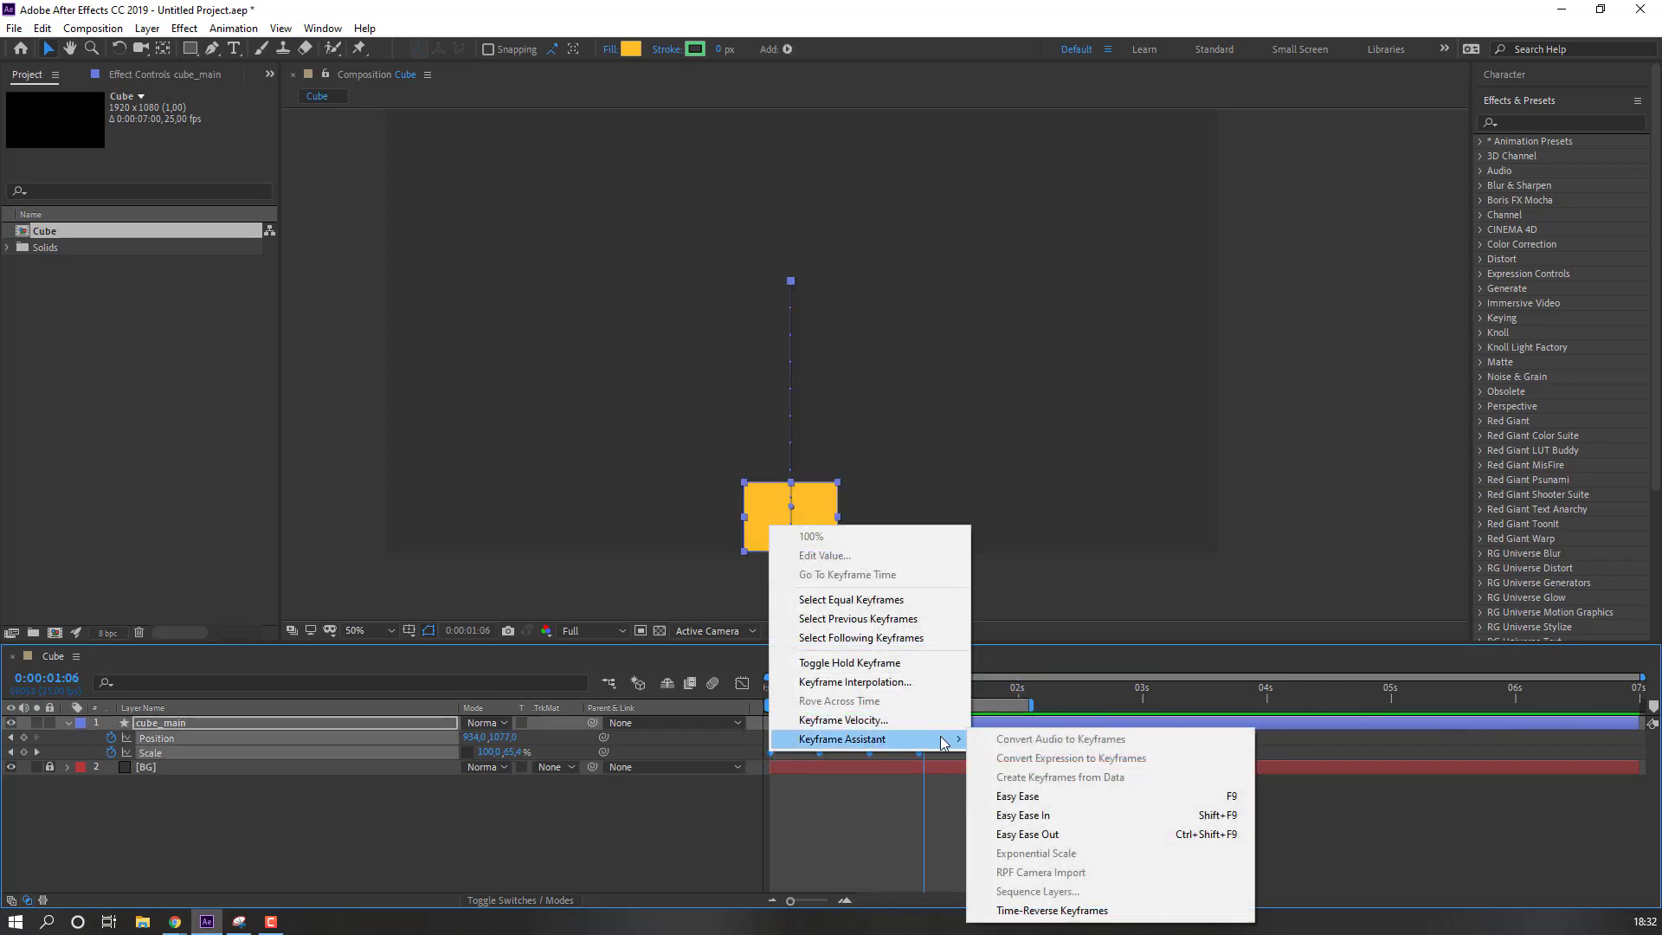
{"action": "left_click", "coordinate": [1018, 796]}
{"action": "left_click", "coordinate": [855, 840]}
{"action": "key", "text": "space"}
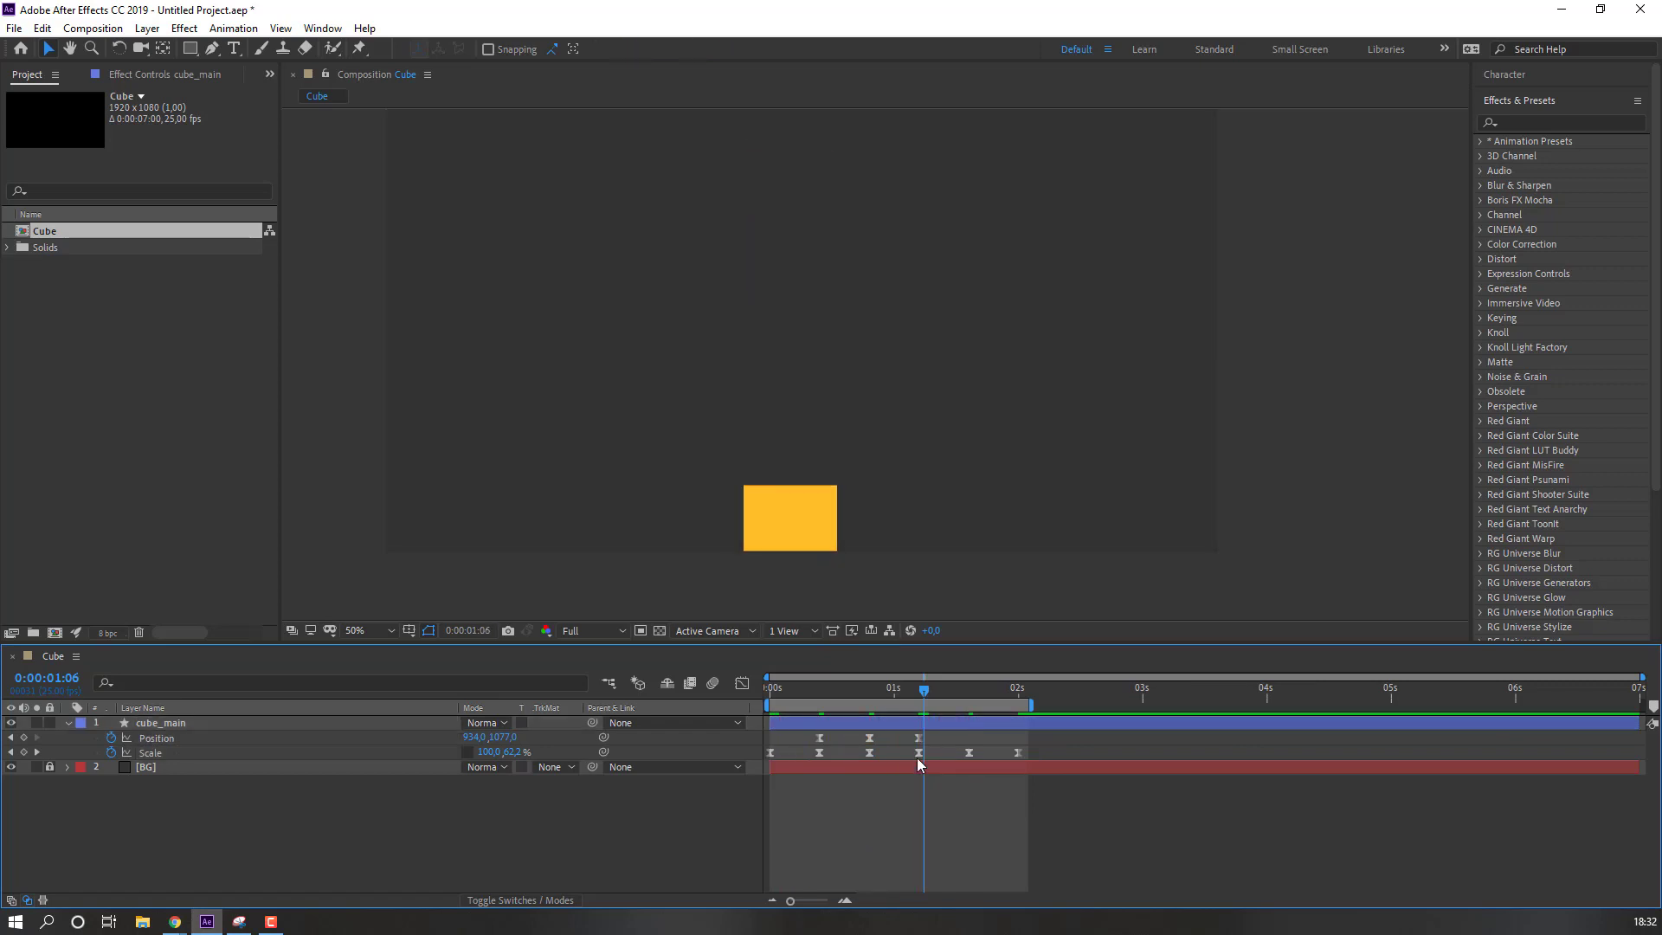
{"action": "left_click", "coordinate": [788, 734]}
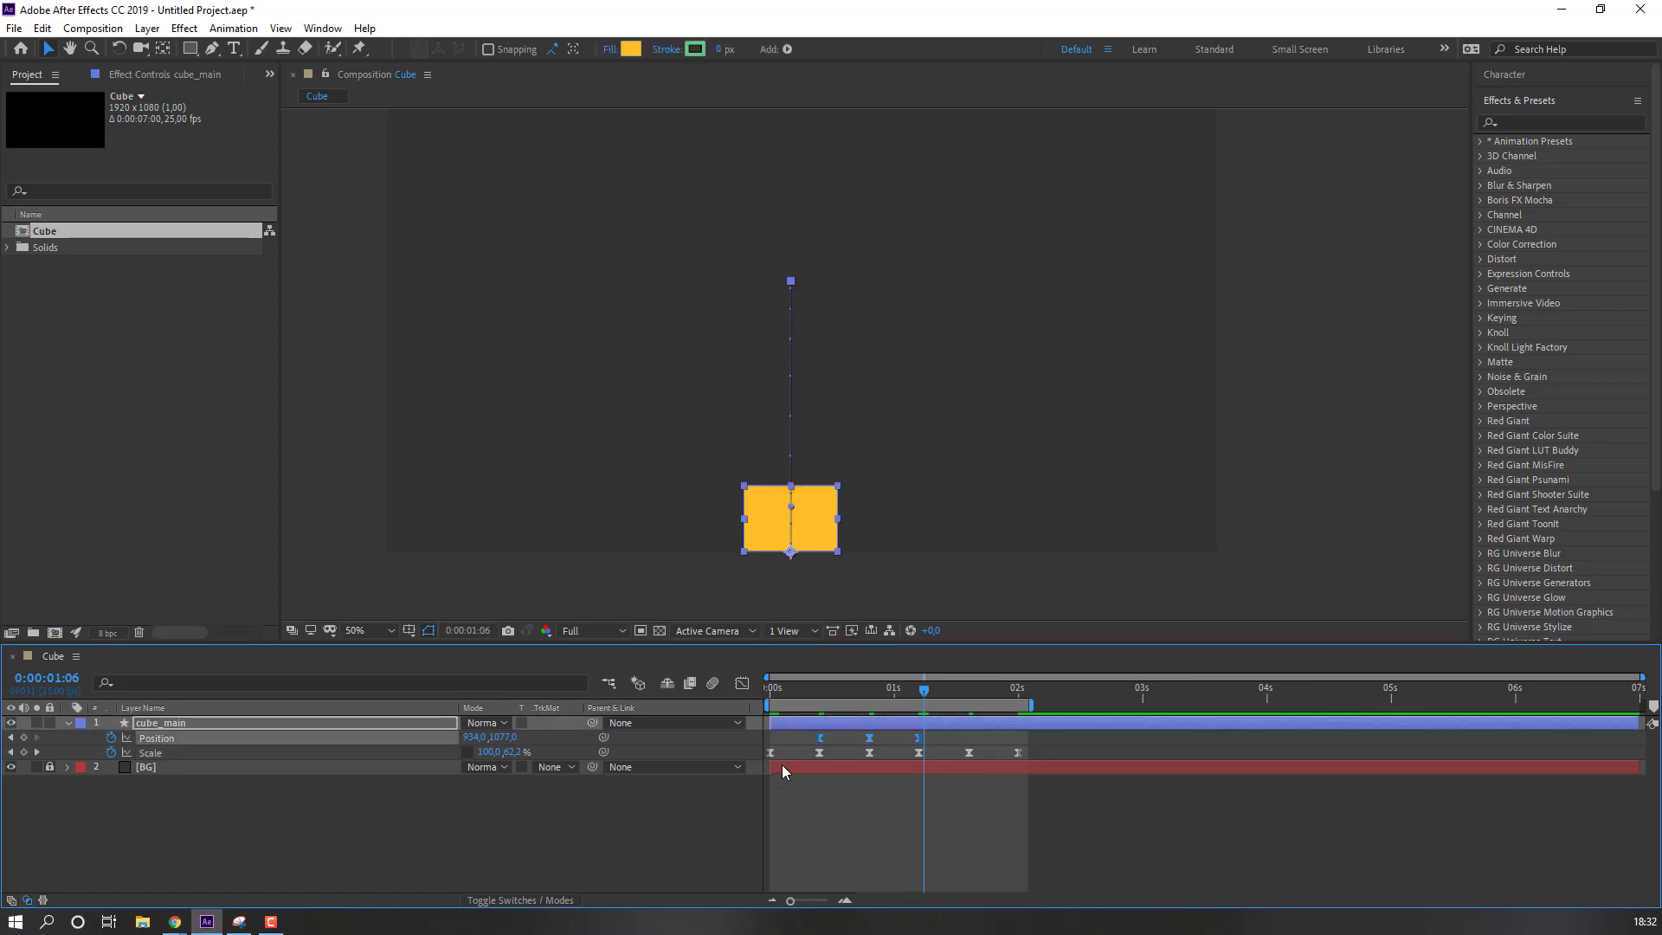
{"action": "left_click", "coordinate": [743, 684]}
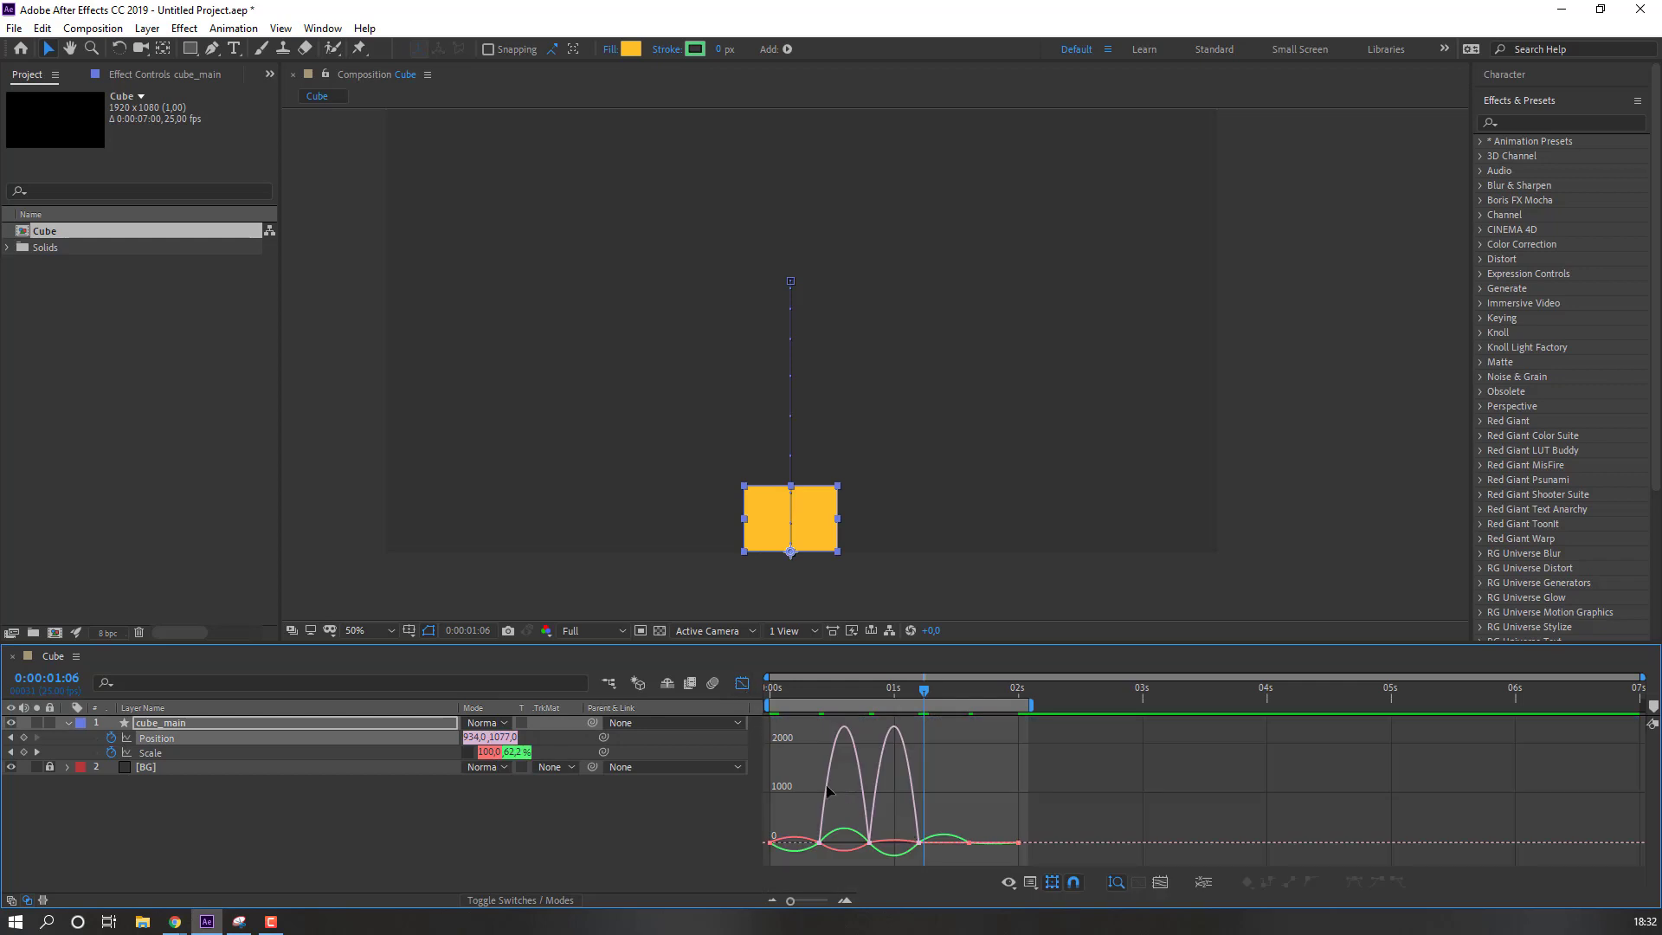
Step: Drag the Bezier handles to sharpen the Position speed peaks of both jumps, then preview
{"action": "left_click", "coordinate": [840, 844]}
{"action": "left_click_drag", "start_coordinate": [863, 844], "coordinate": [911, 849]}
{"action": "left_click", "coordinate": [880, 852]}
{"action": "key", "text": "space"}
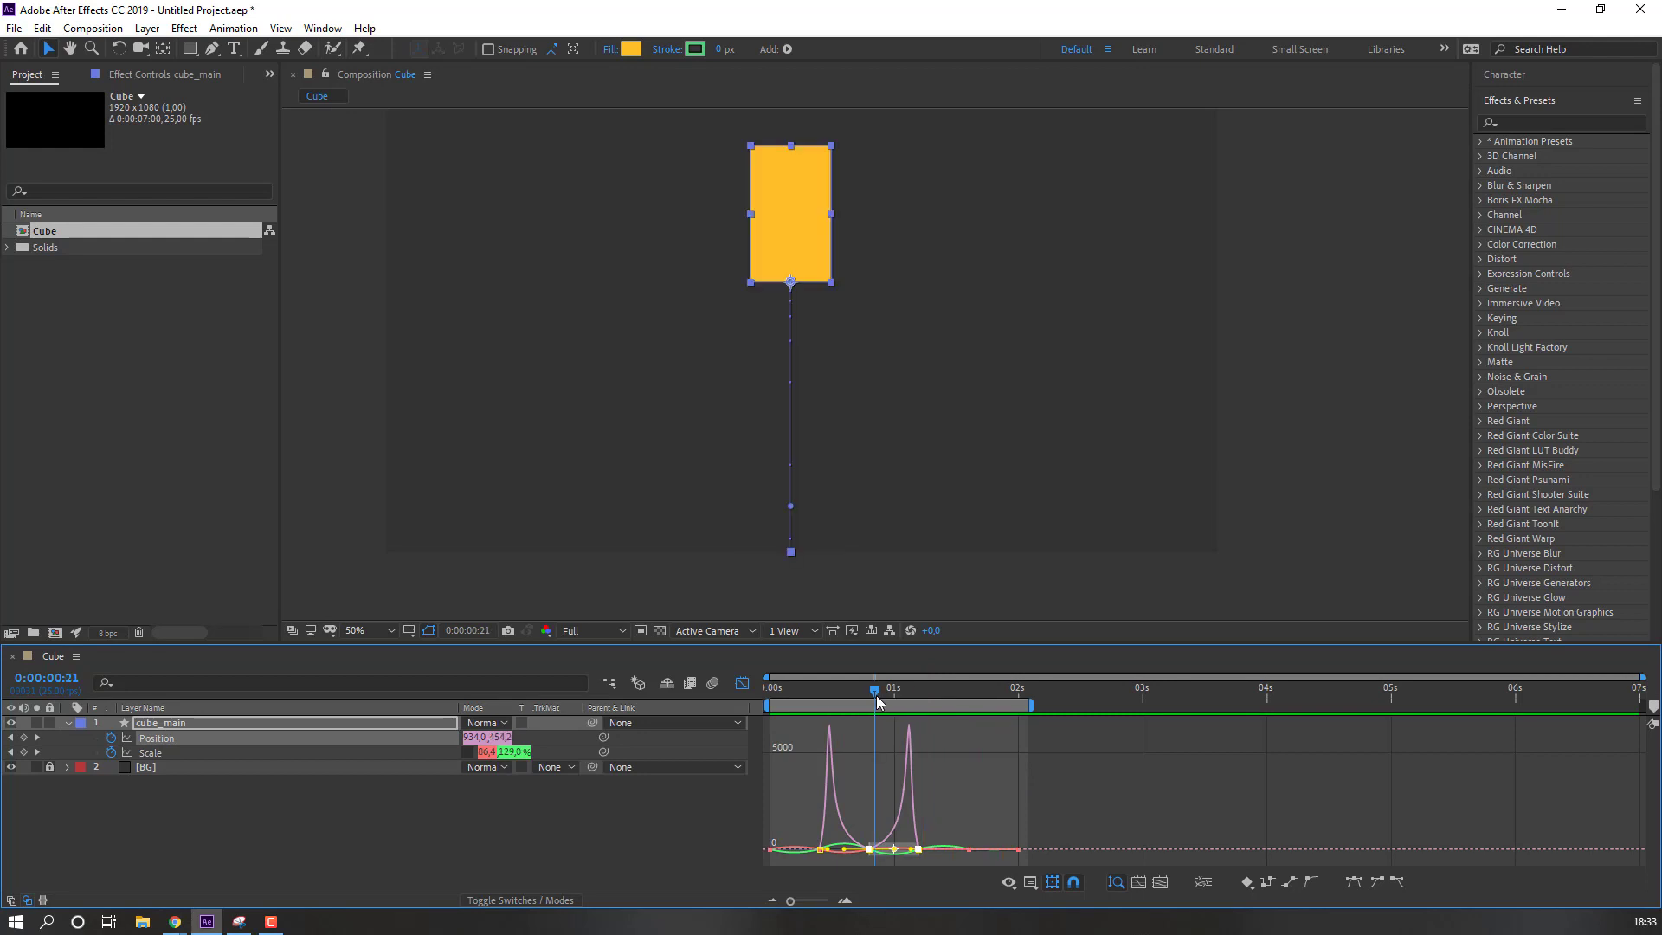
Step: Select all Scale keyframes, reshape their easing handles, and preview the bounce
{"action": "left_click", "coordinate": [162, 755]}
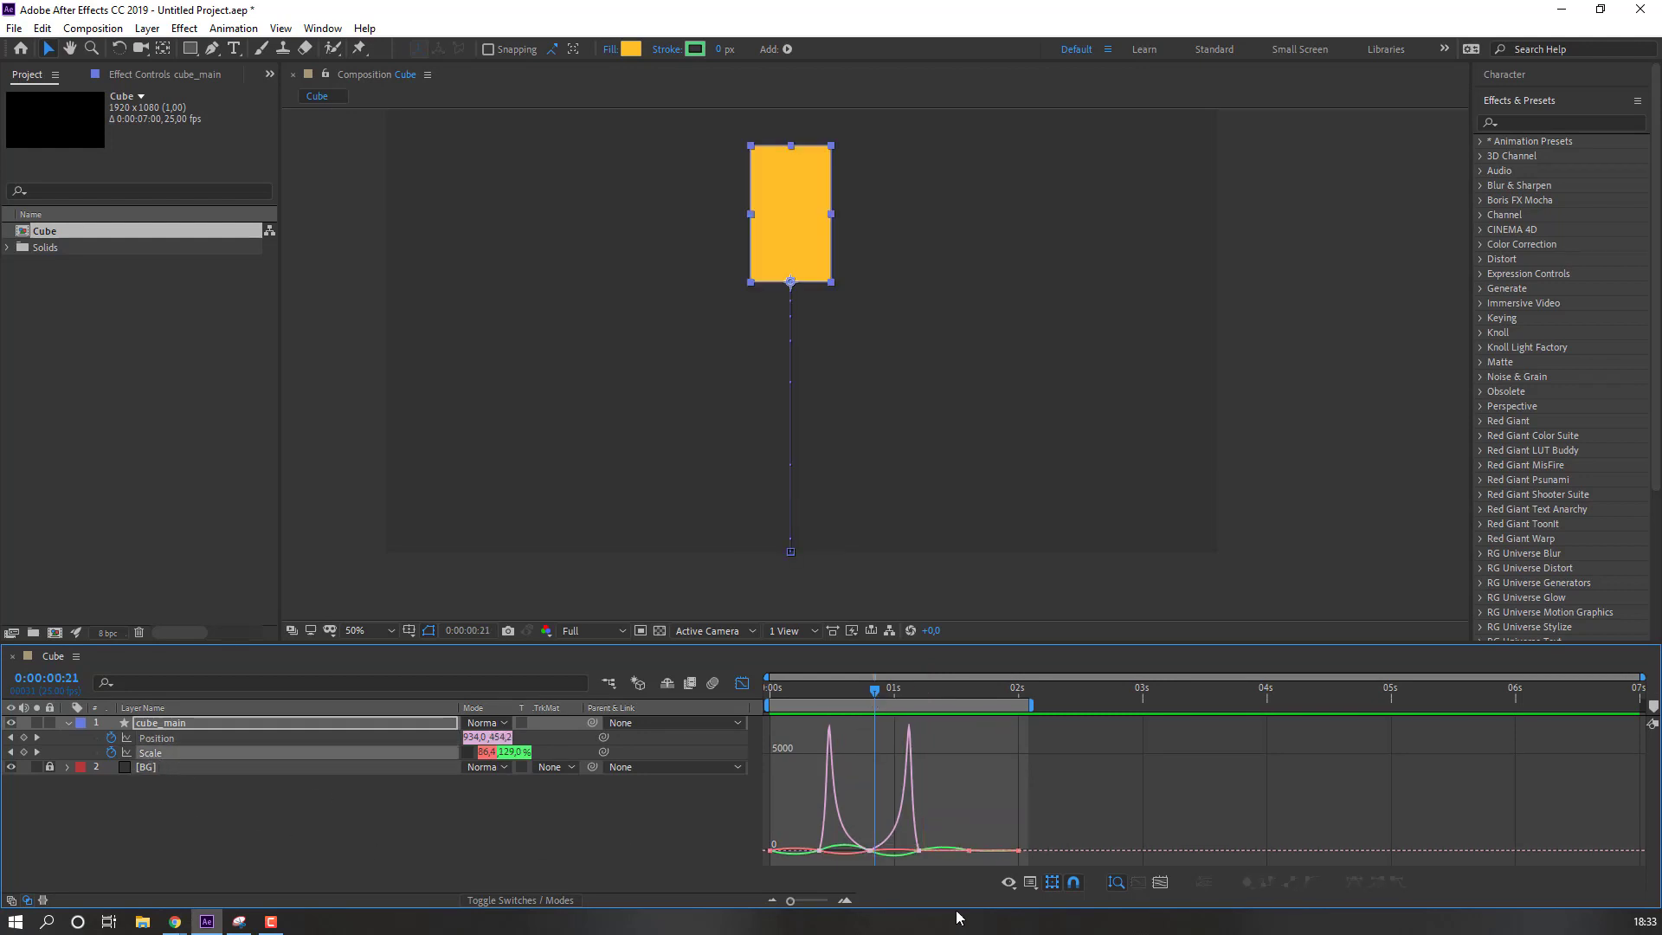
{"action": "scroll", "coordinate": [954, 772], "scroll_direction": "up", "scroll_amount": 5}
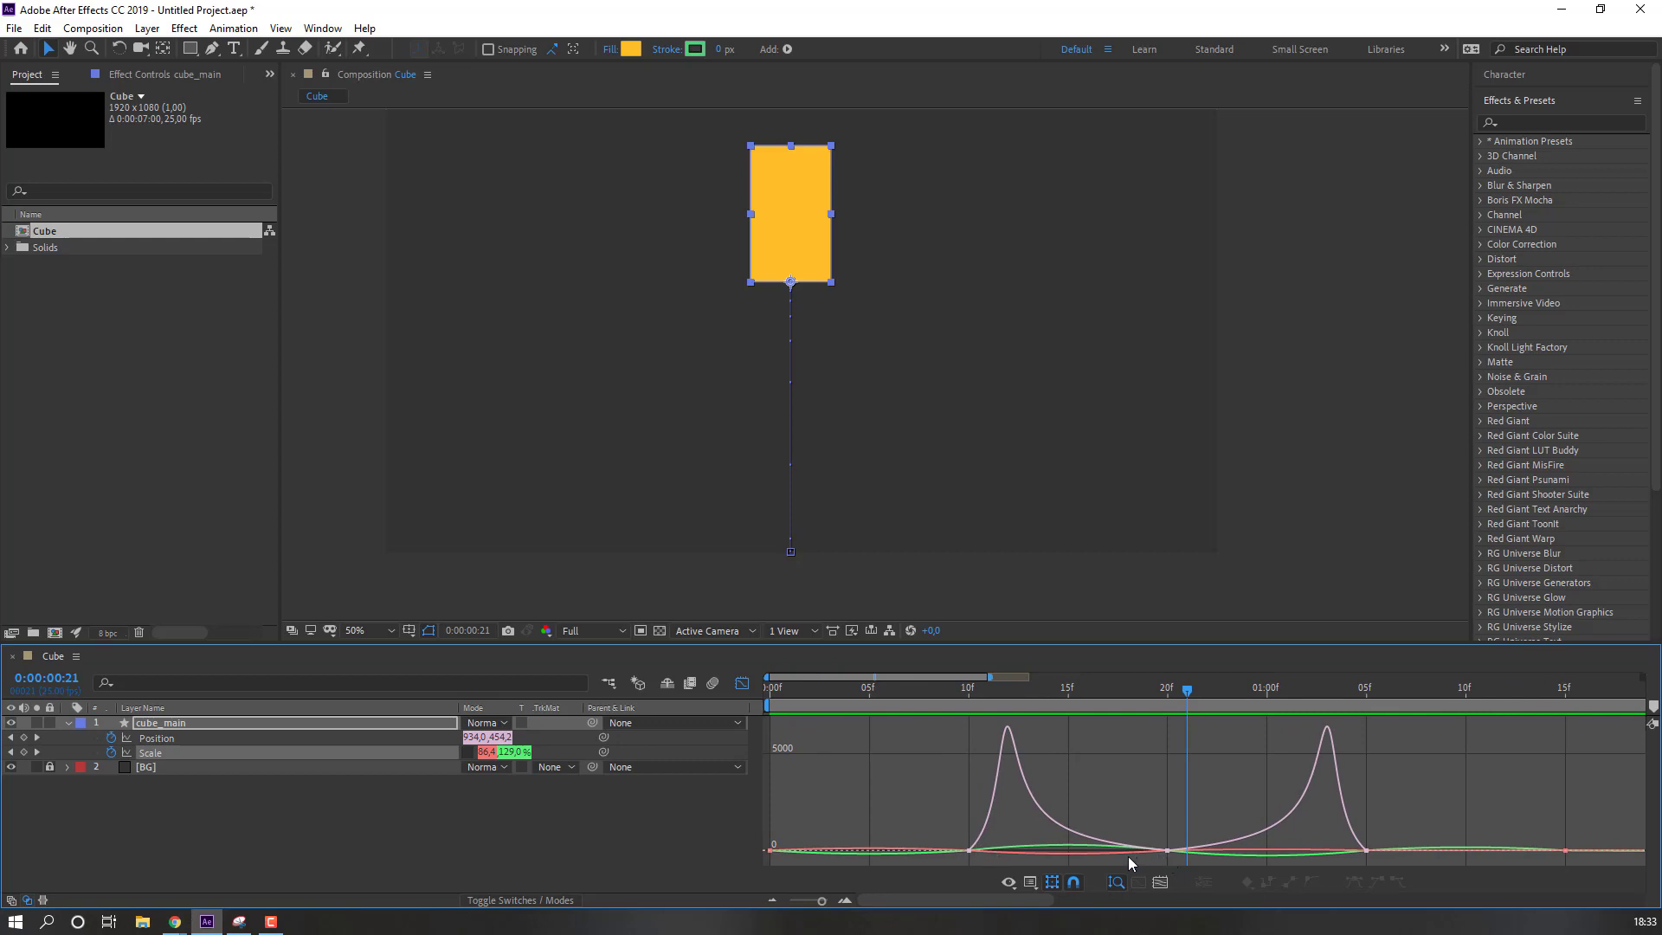
{"action": "key", "text": "ctrl+a"}
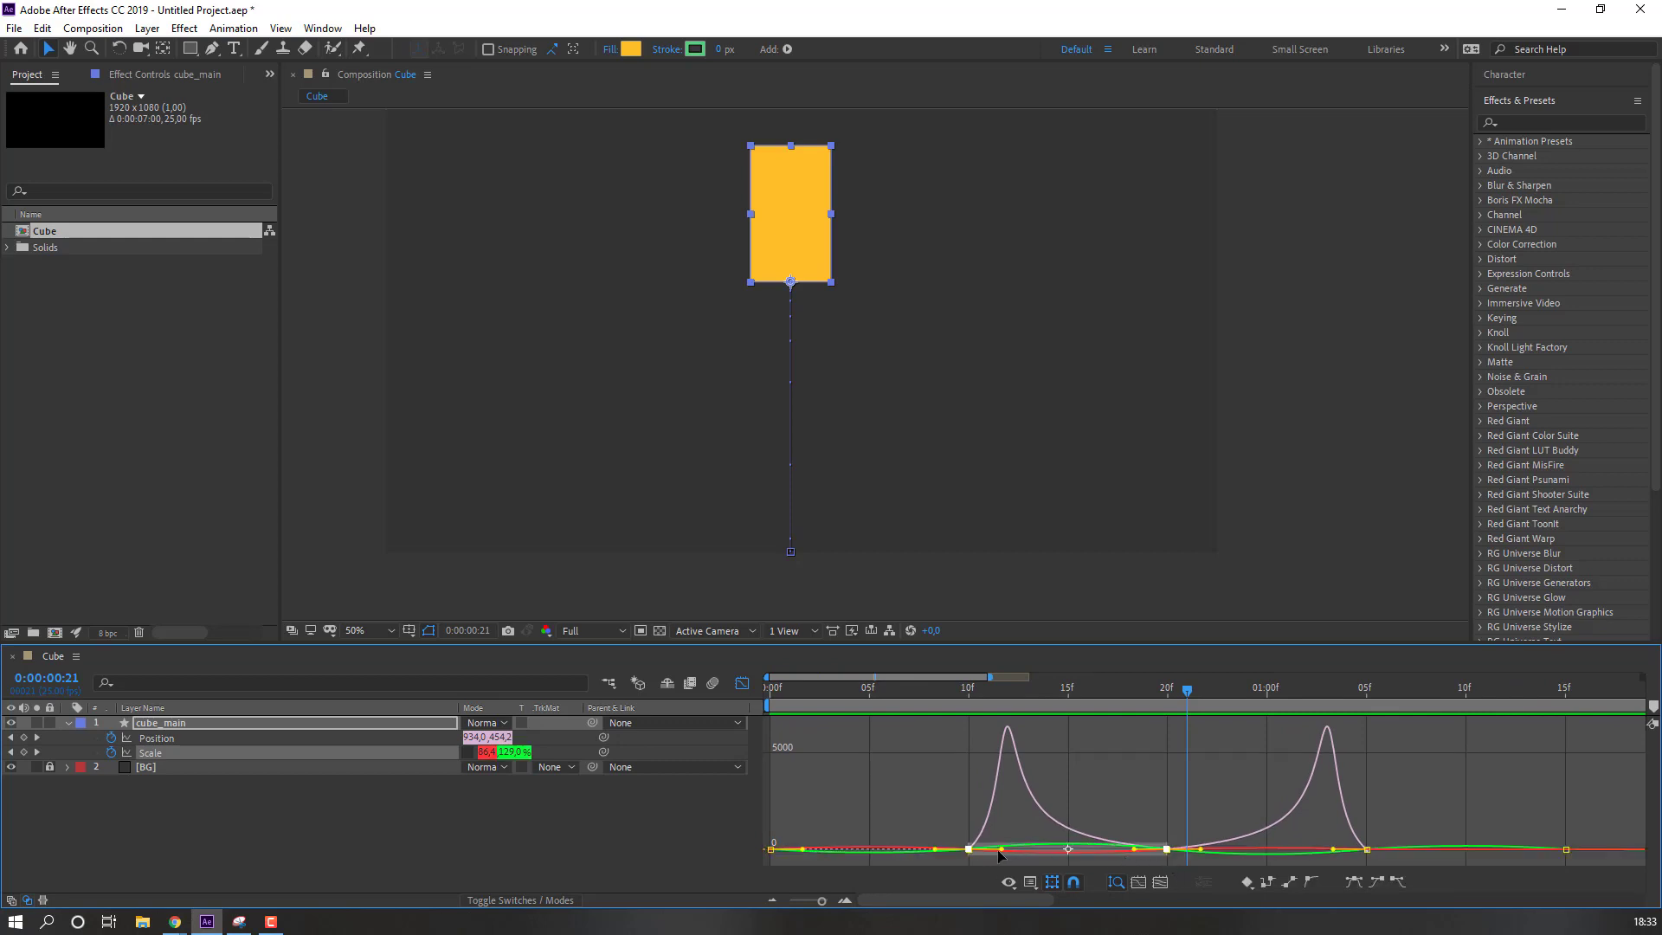
{"action": "left_click_drag", "start_coordinate": [935, 855], "coordinate": [882, 857]}
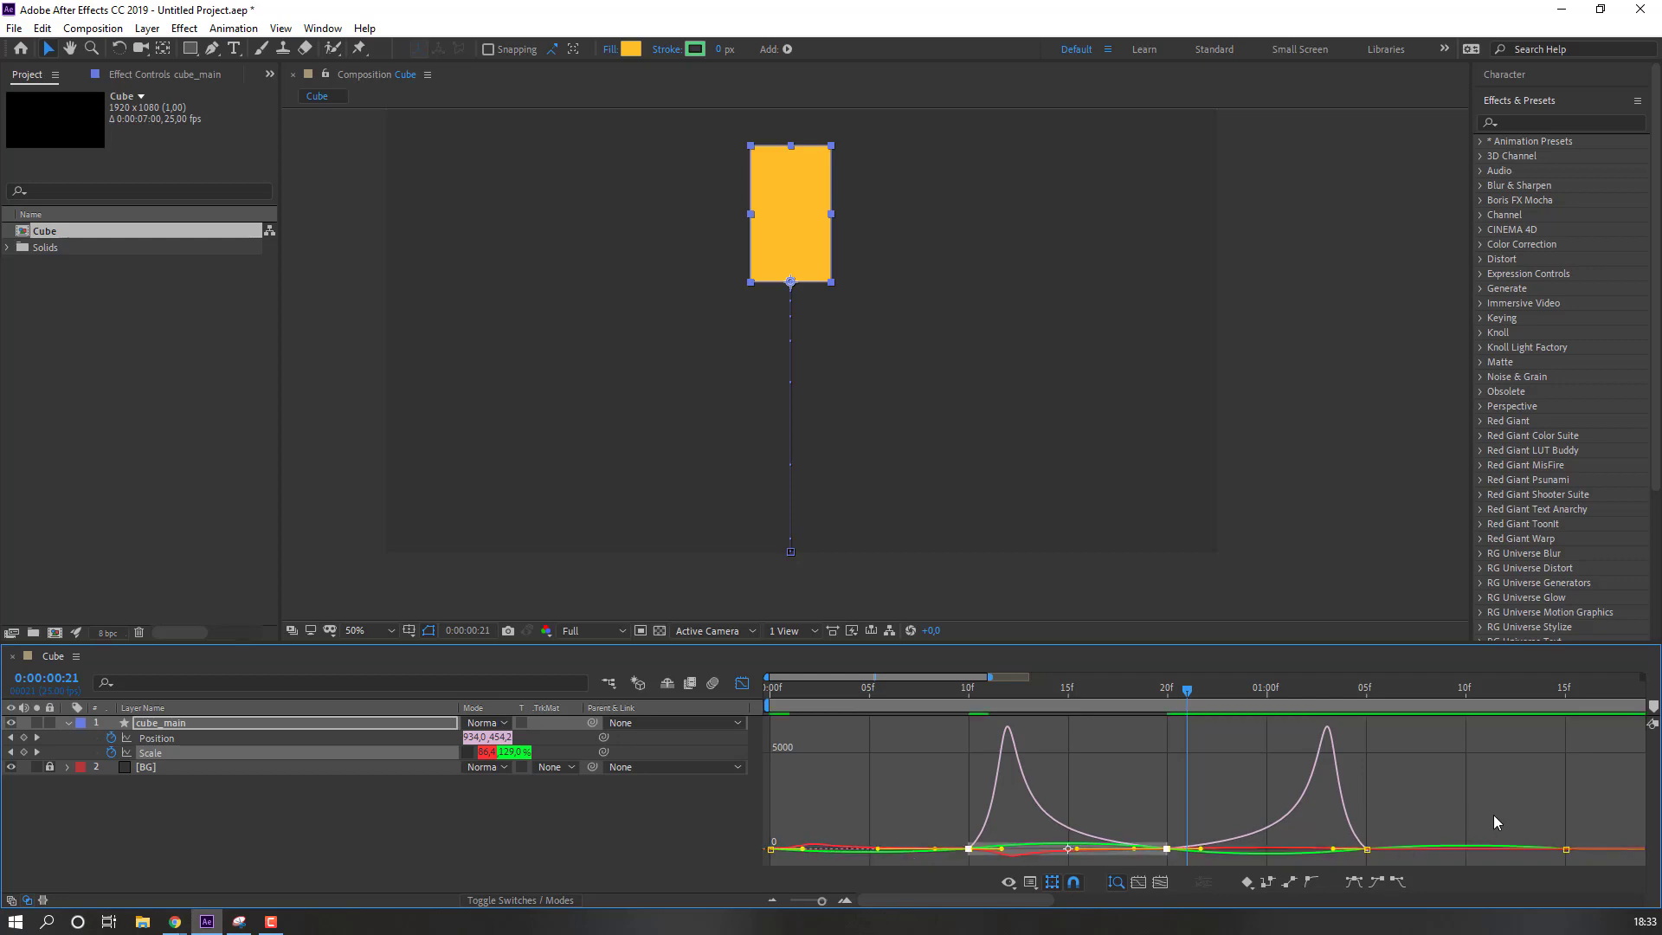
{"action": "key", "text": "minus"}
{"action": "key", "text": "space"}
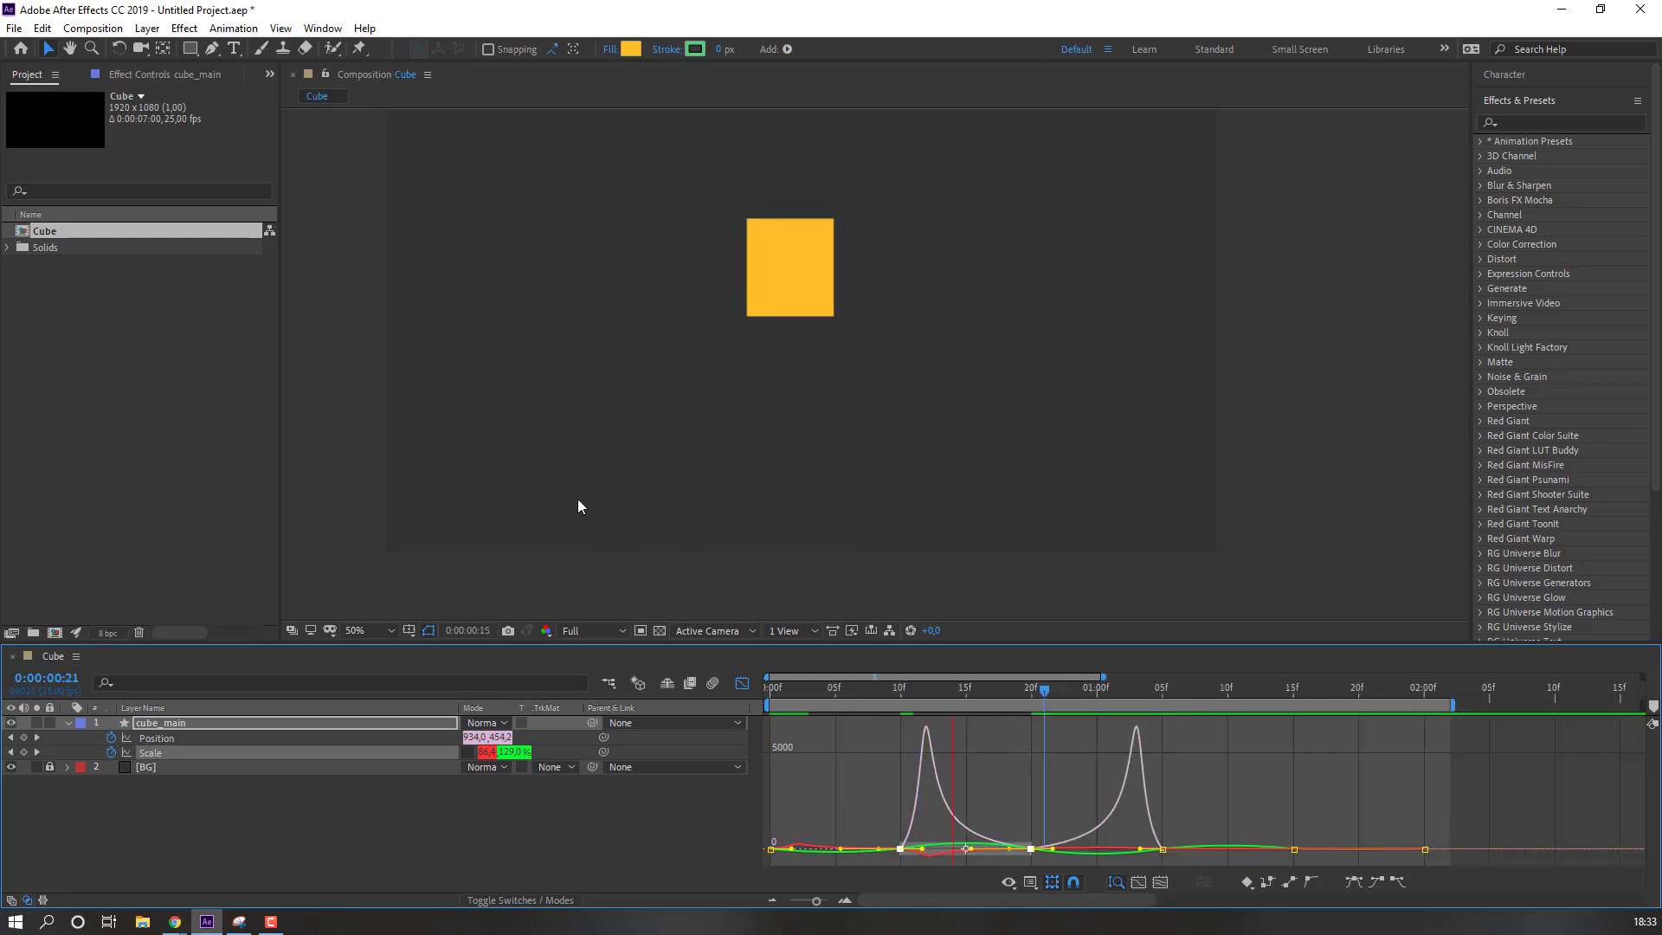
Step: Back in the layer timeline, squeeze the last three Scale keyframes to settle by about 1:15
{"action": "key", "text": "space"}
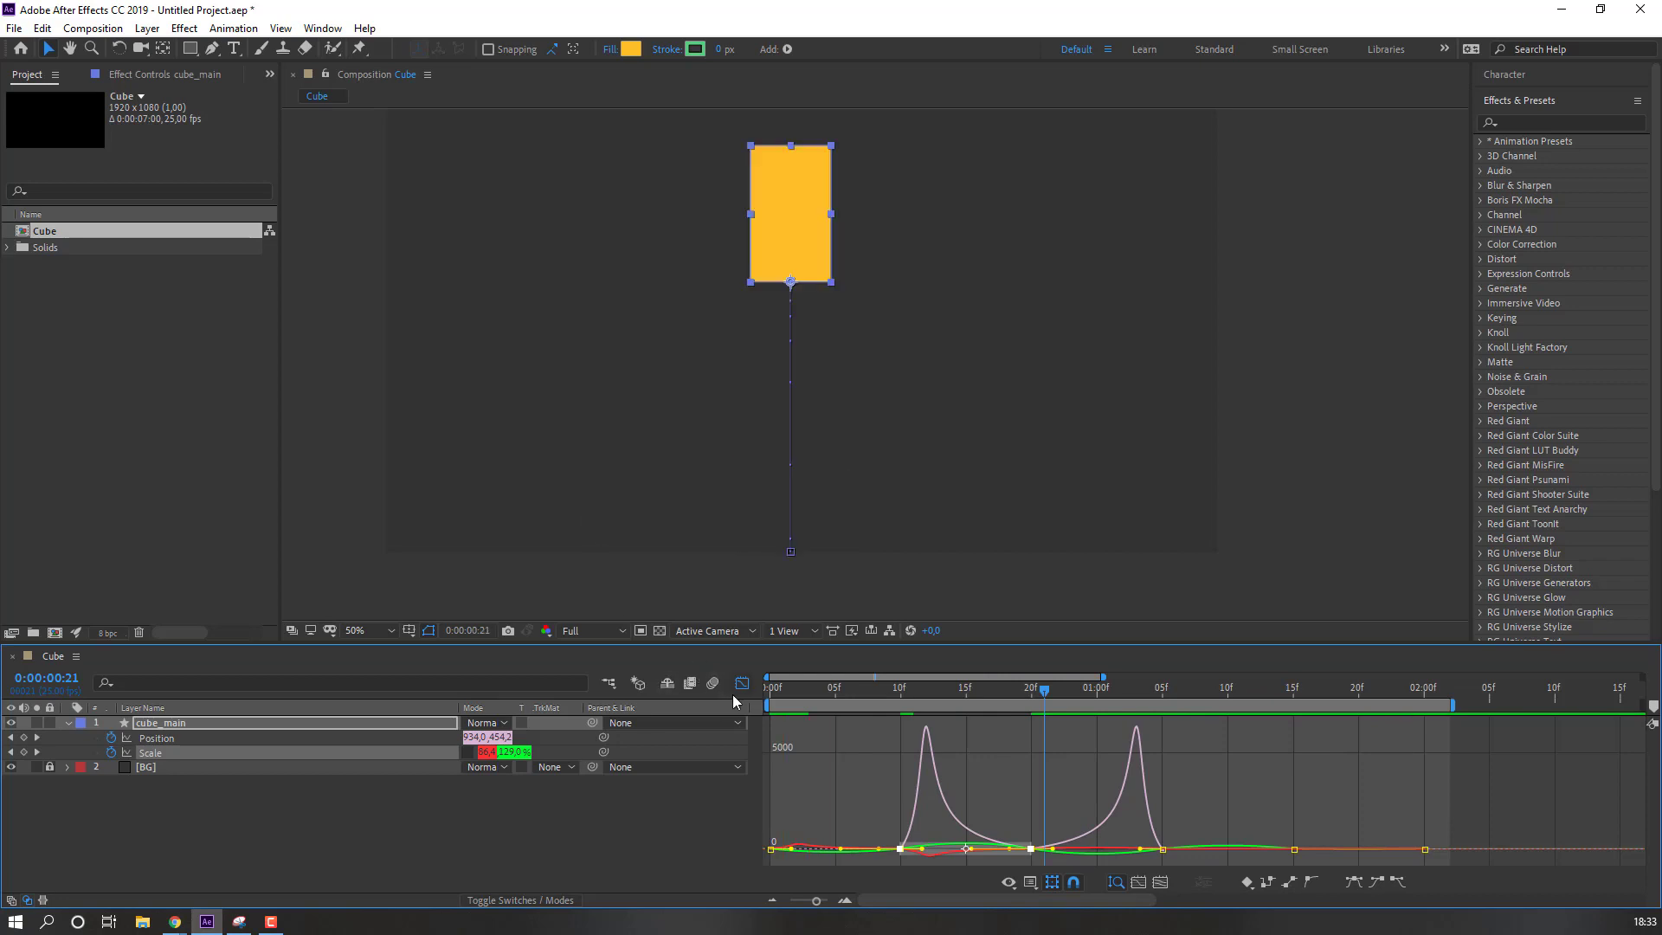
{"action": "left_click", "coordinate": [742, 683]}
{"action": "key", "text": "minus"}
{"action": "key", "text": "minus"}
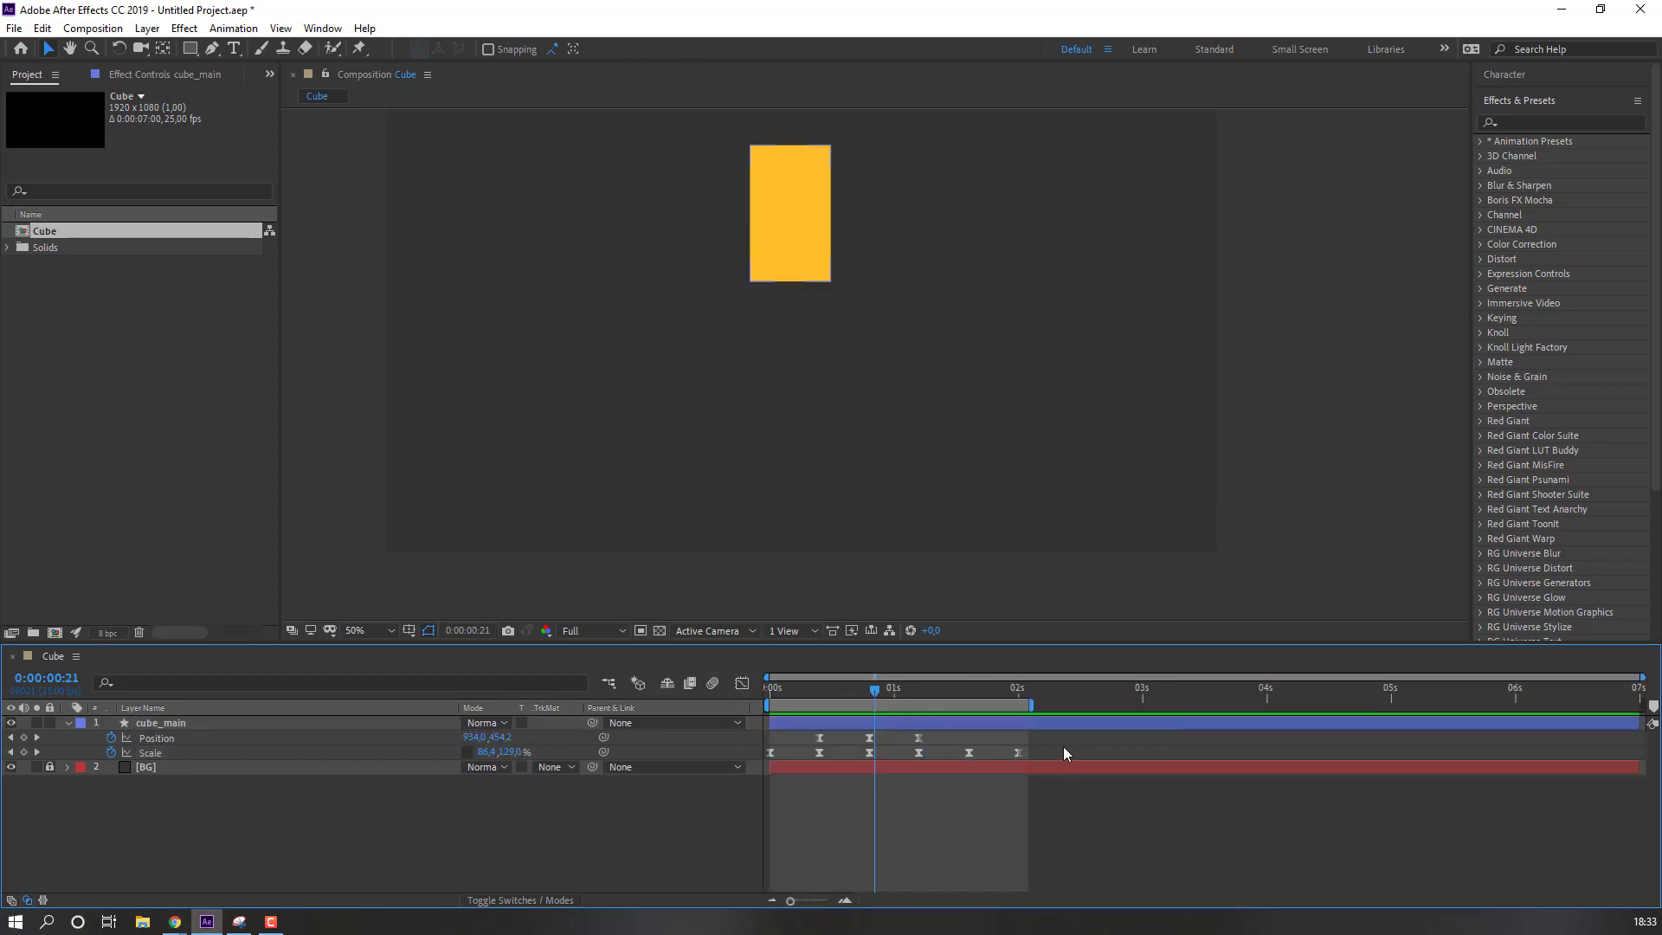
{"action": "left_click_drag", "start_coordinate": [1063, 746], "coordinate": [910, 764]}
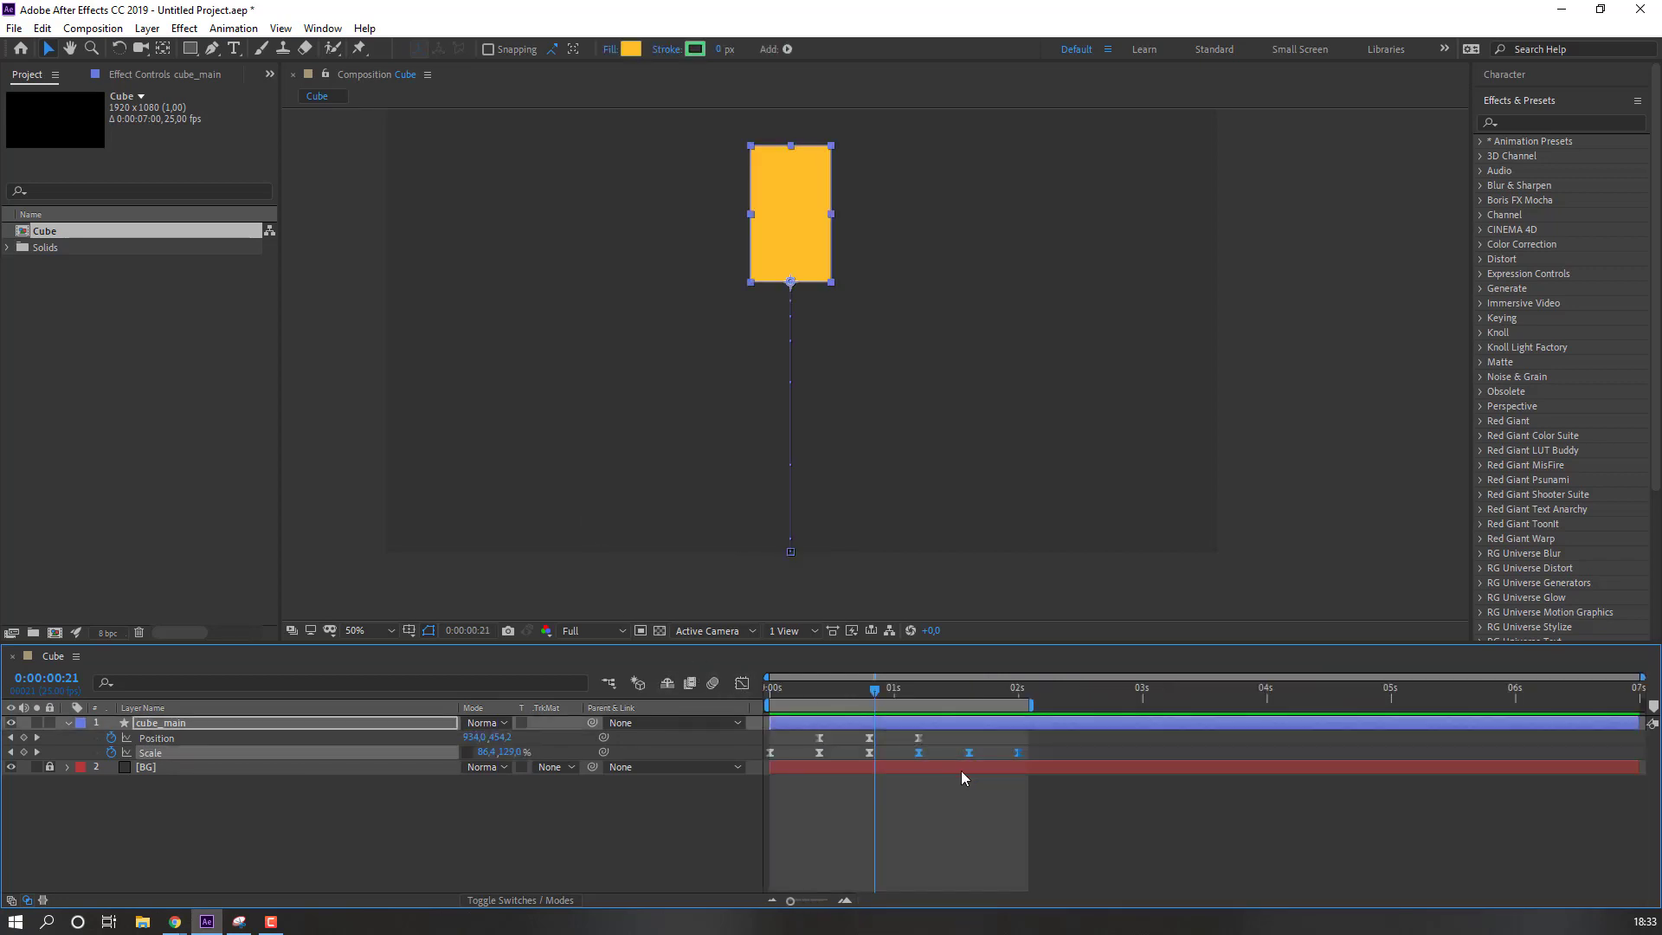
{"action": "left_click_drag", "start_coordinate": [1016, 759], "coordinate": [973, 759]}
{"action": "key", "text": "space"}
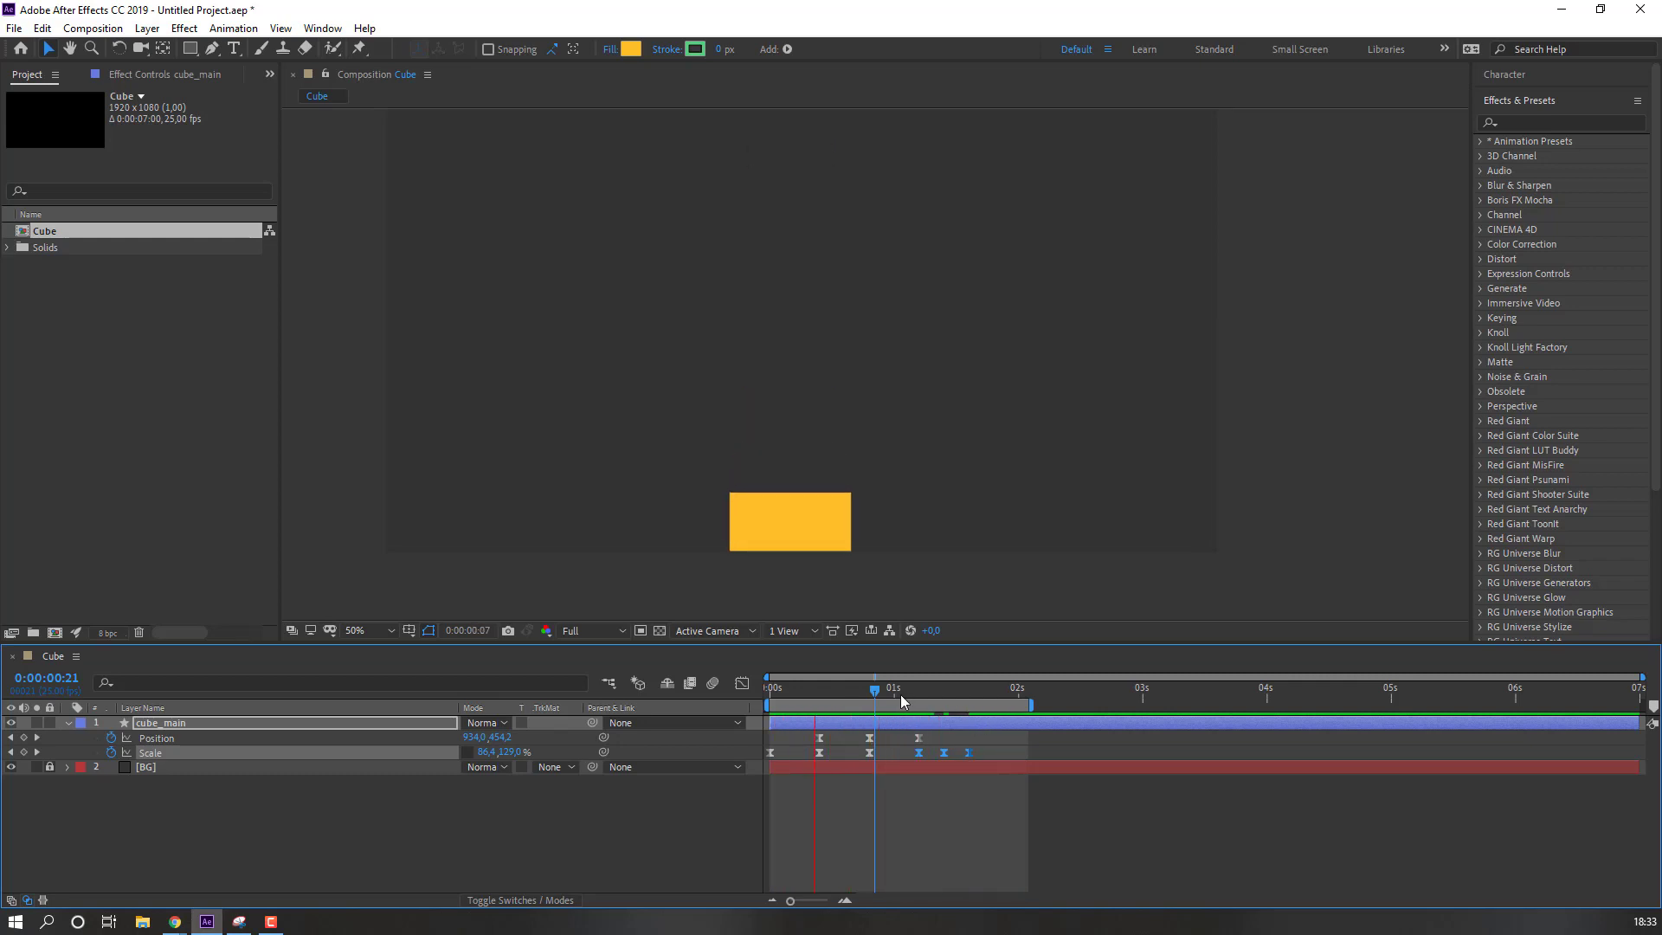
Step: Collapse cube_main and duplicate it twice with Ctrl+D
{"action": "left_click_drag", "start_coordinate": [900, 694], "coordinate": [298, 722]}
{"action": "left_click", "coordinate": [154, 723]}
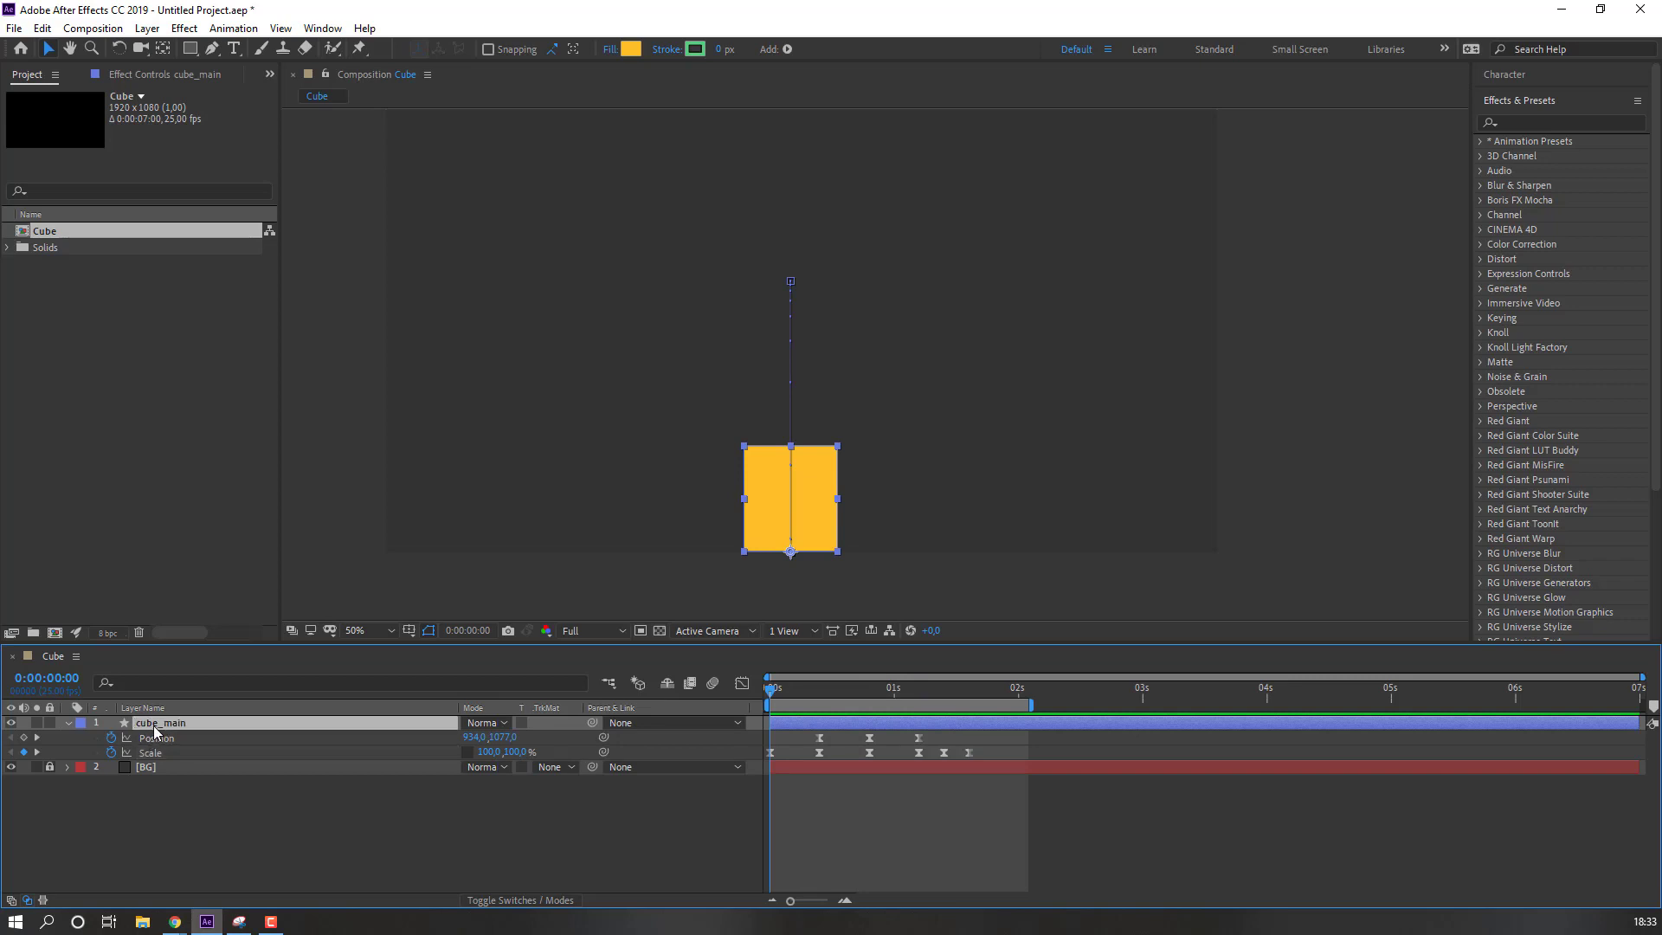
{"action": "left_click", "coordinate": [71, 722]}
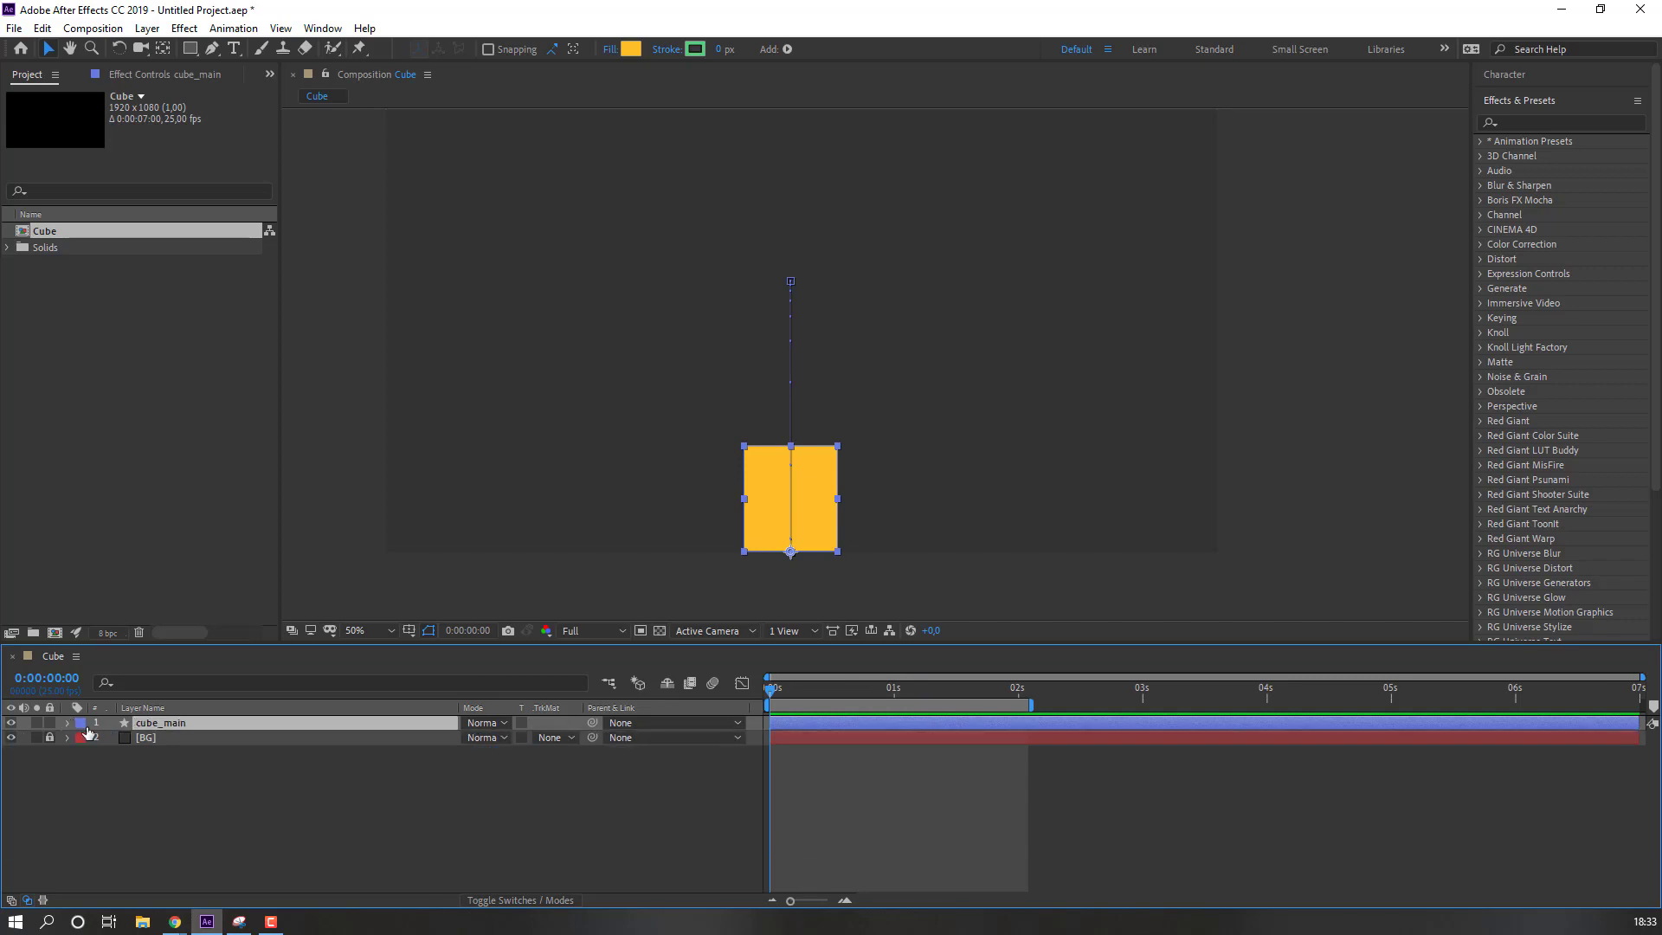
{"action": "key", "text": "ctrl+d"}
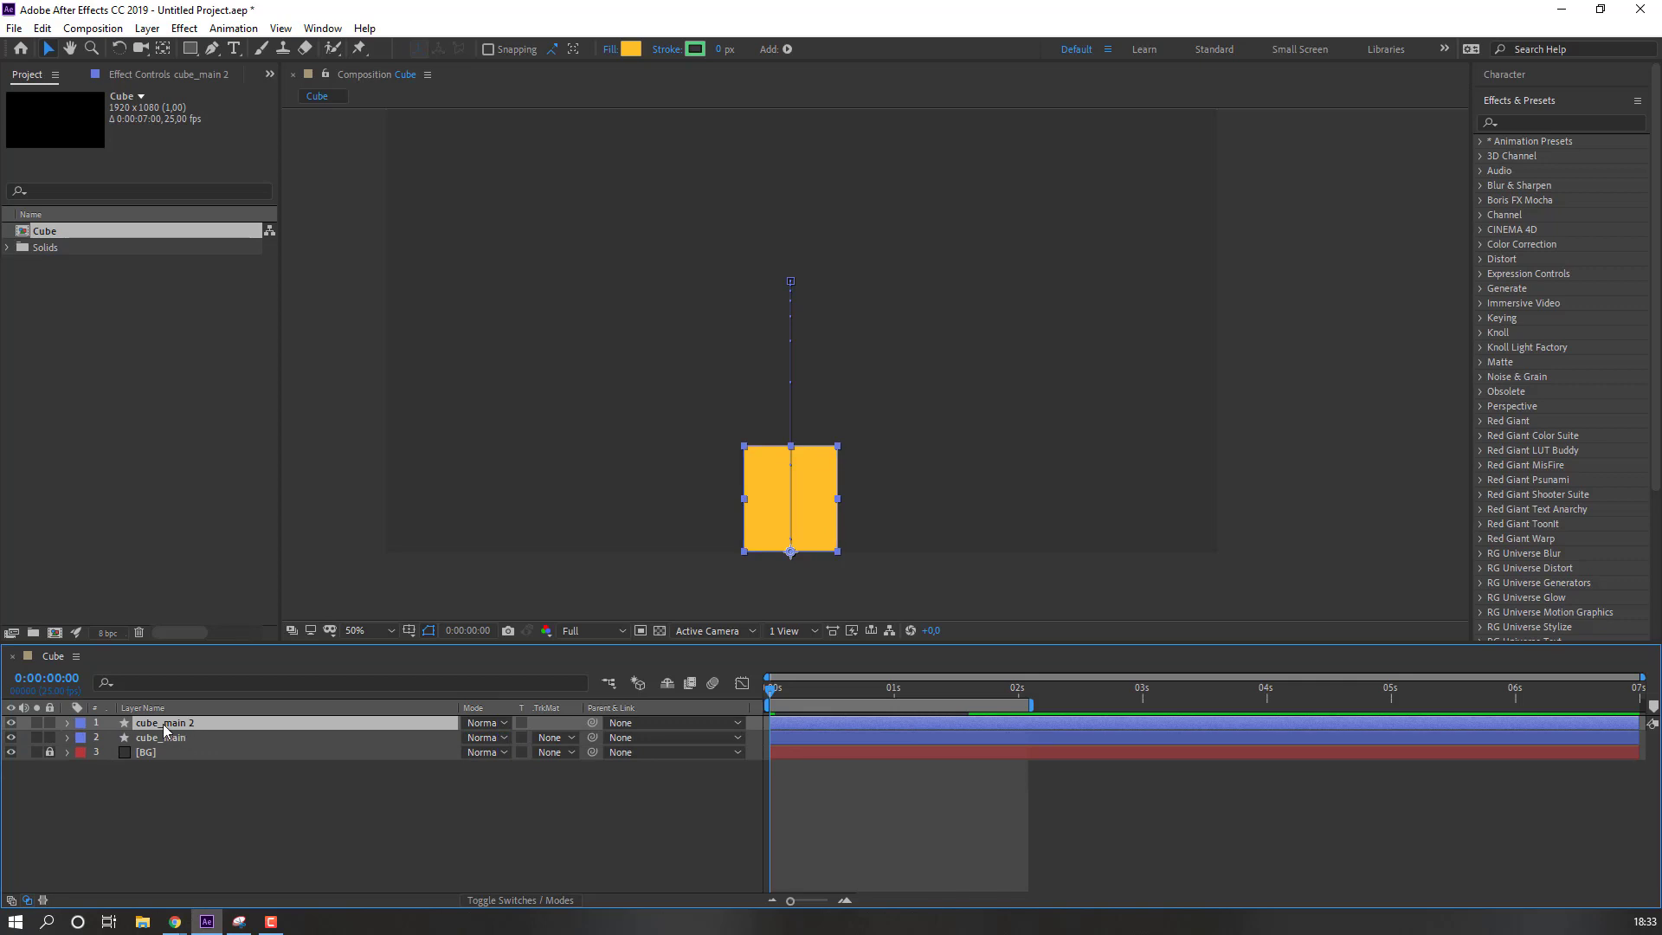
{"action": "key", "text": "ctrl+d"}
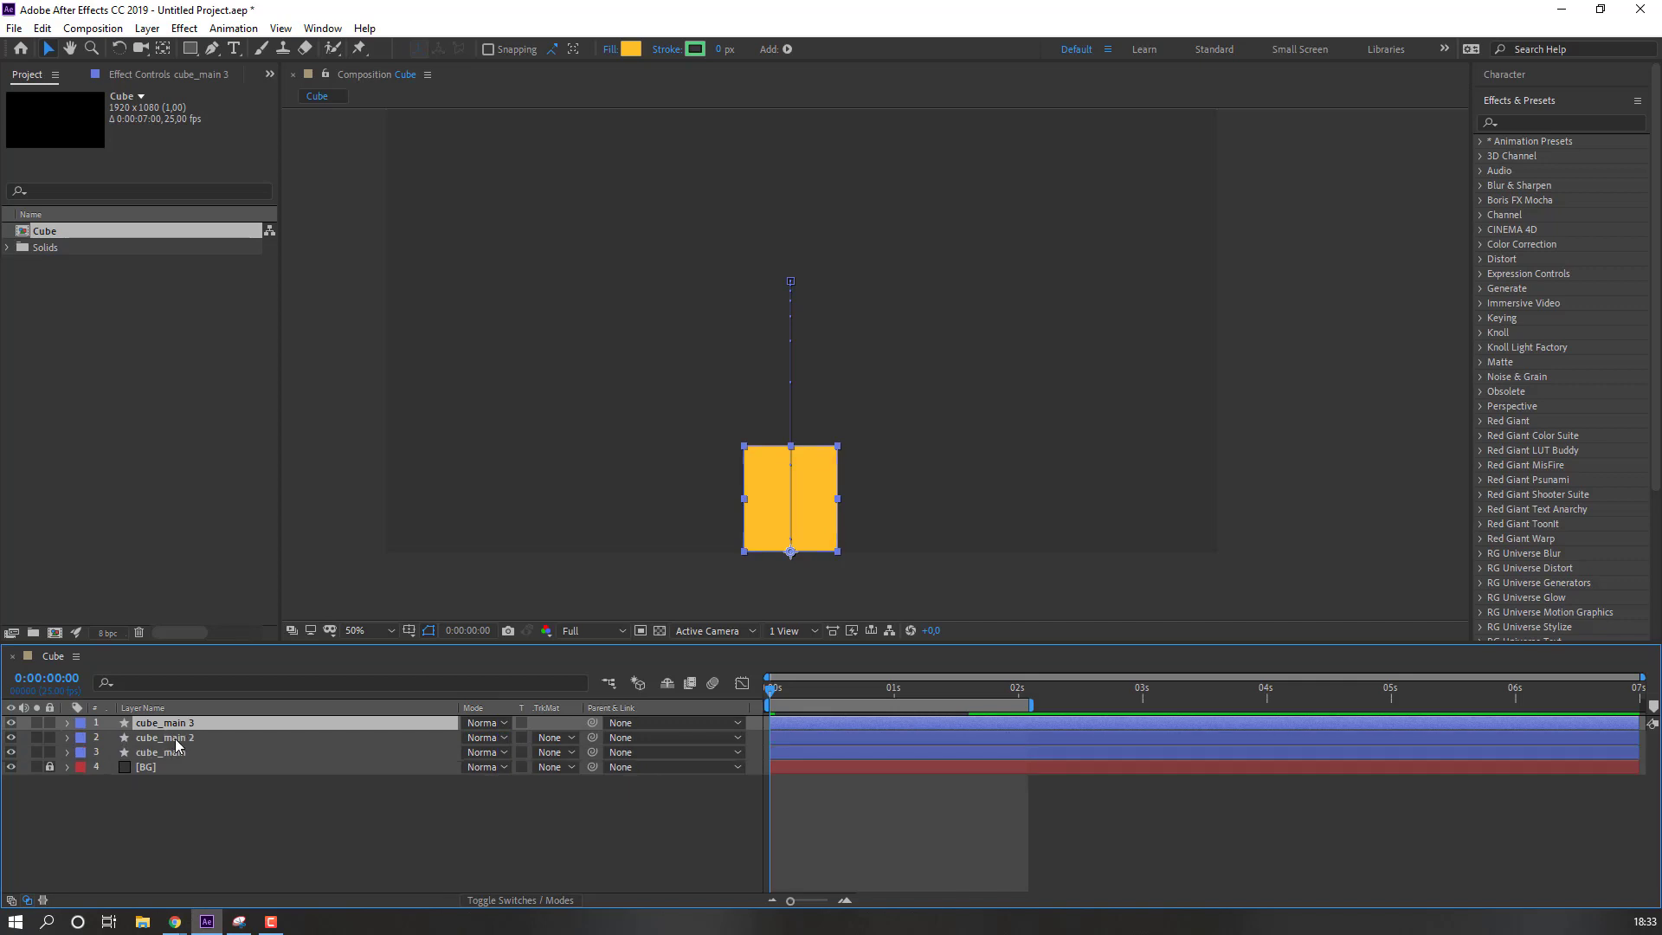
Step: Move cube_main 3 below cube_main 2 and rename it cube_shadow
{"action": "left_click_drag", "start_coordinate": [191, 724], "coordinate": [173, 755]}
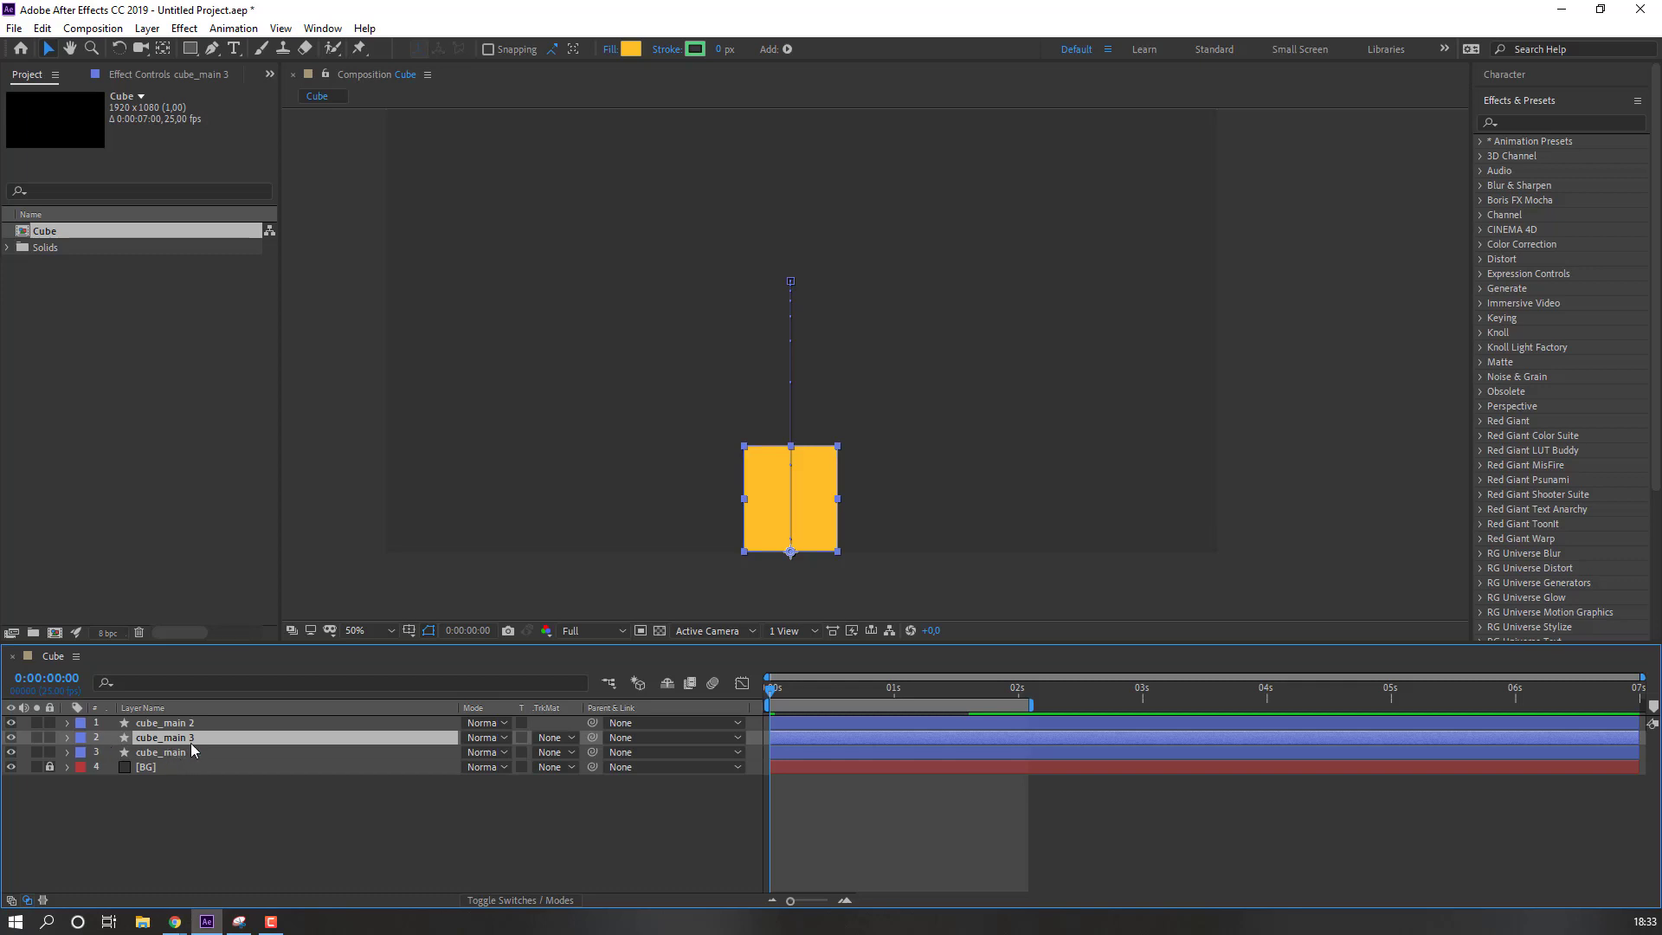
{"action": "key", "text": "Return"}
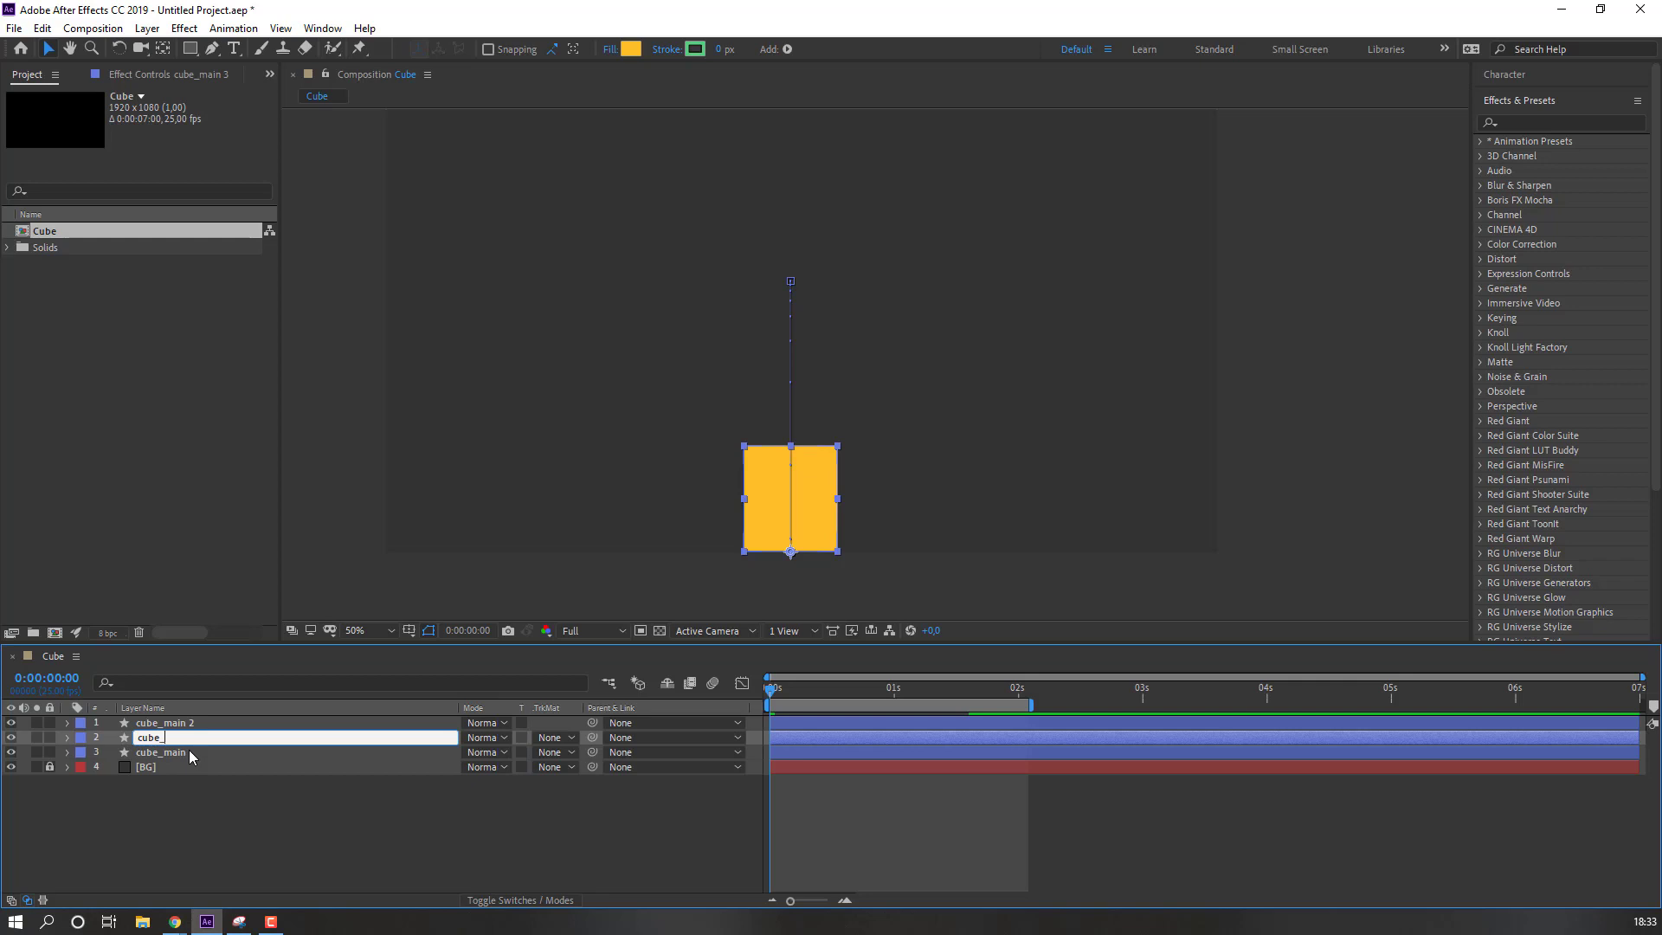
{"action": "type", "text": "cube_shadow"}
{"action": "key", "text": "Return"}
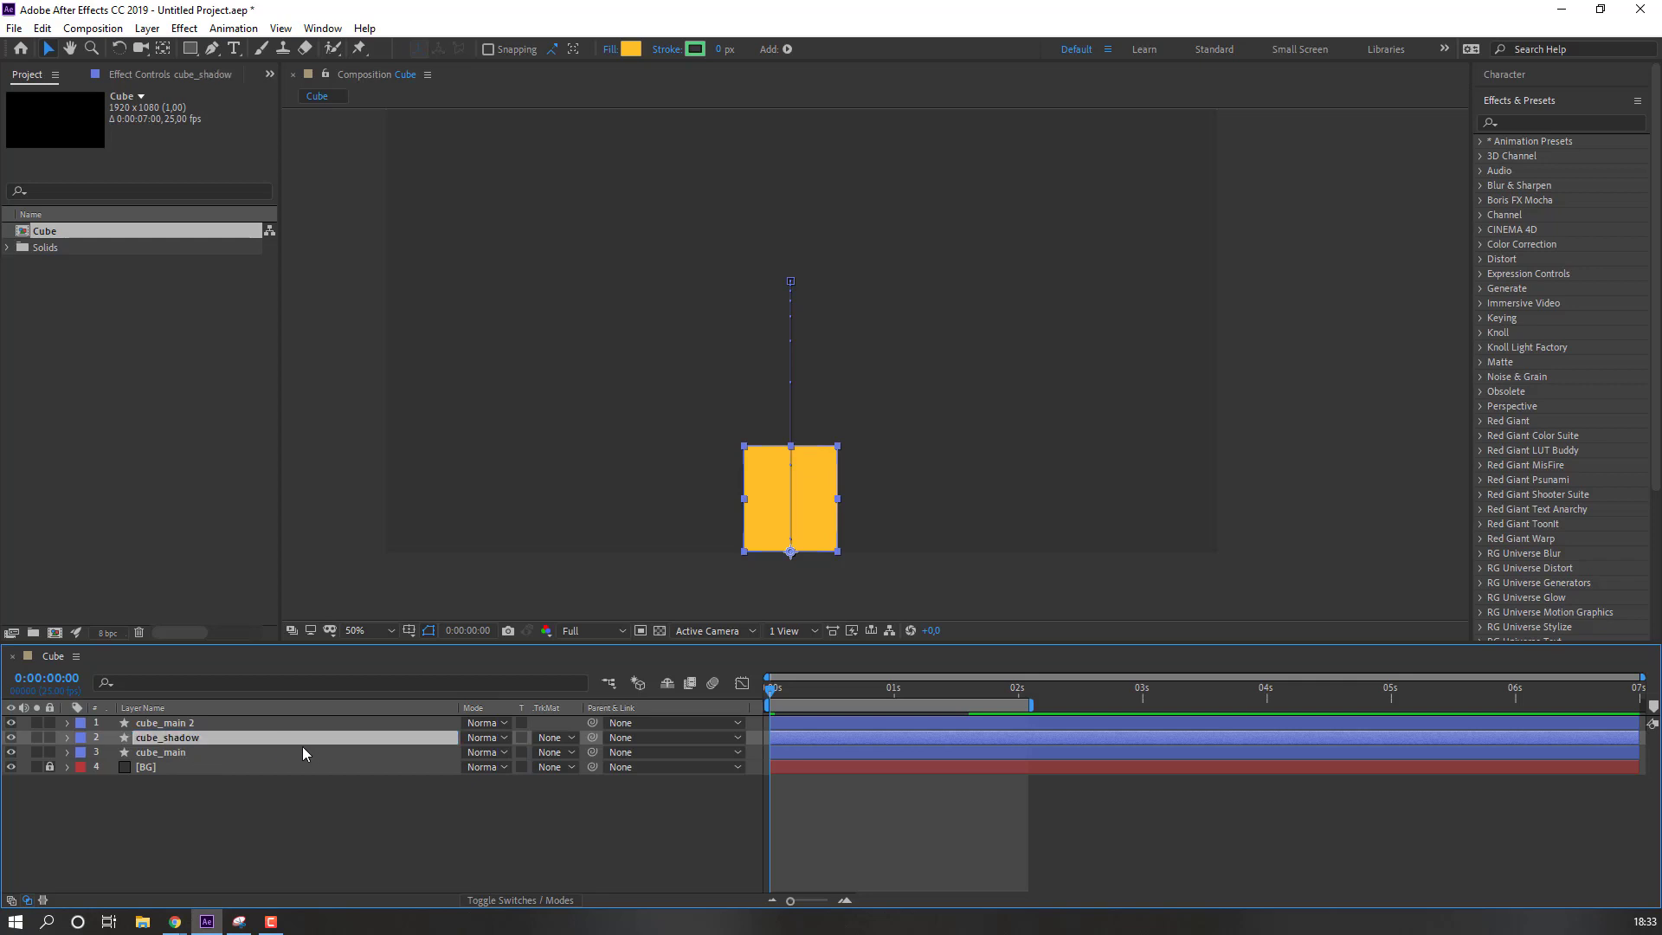
Step: Set cube_shadow's track matte to Alpha Matte "cube_main 2"
{"action": "left_click", "coordinate": [550, 740]}
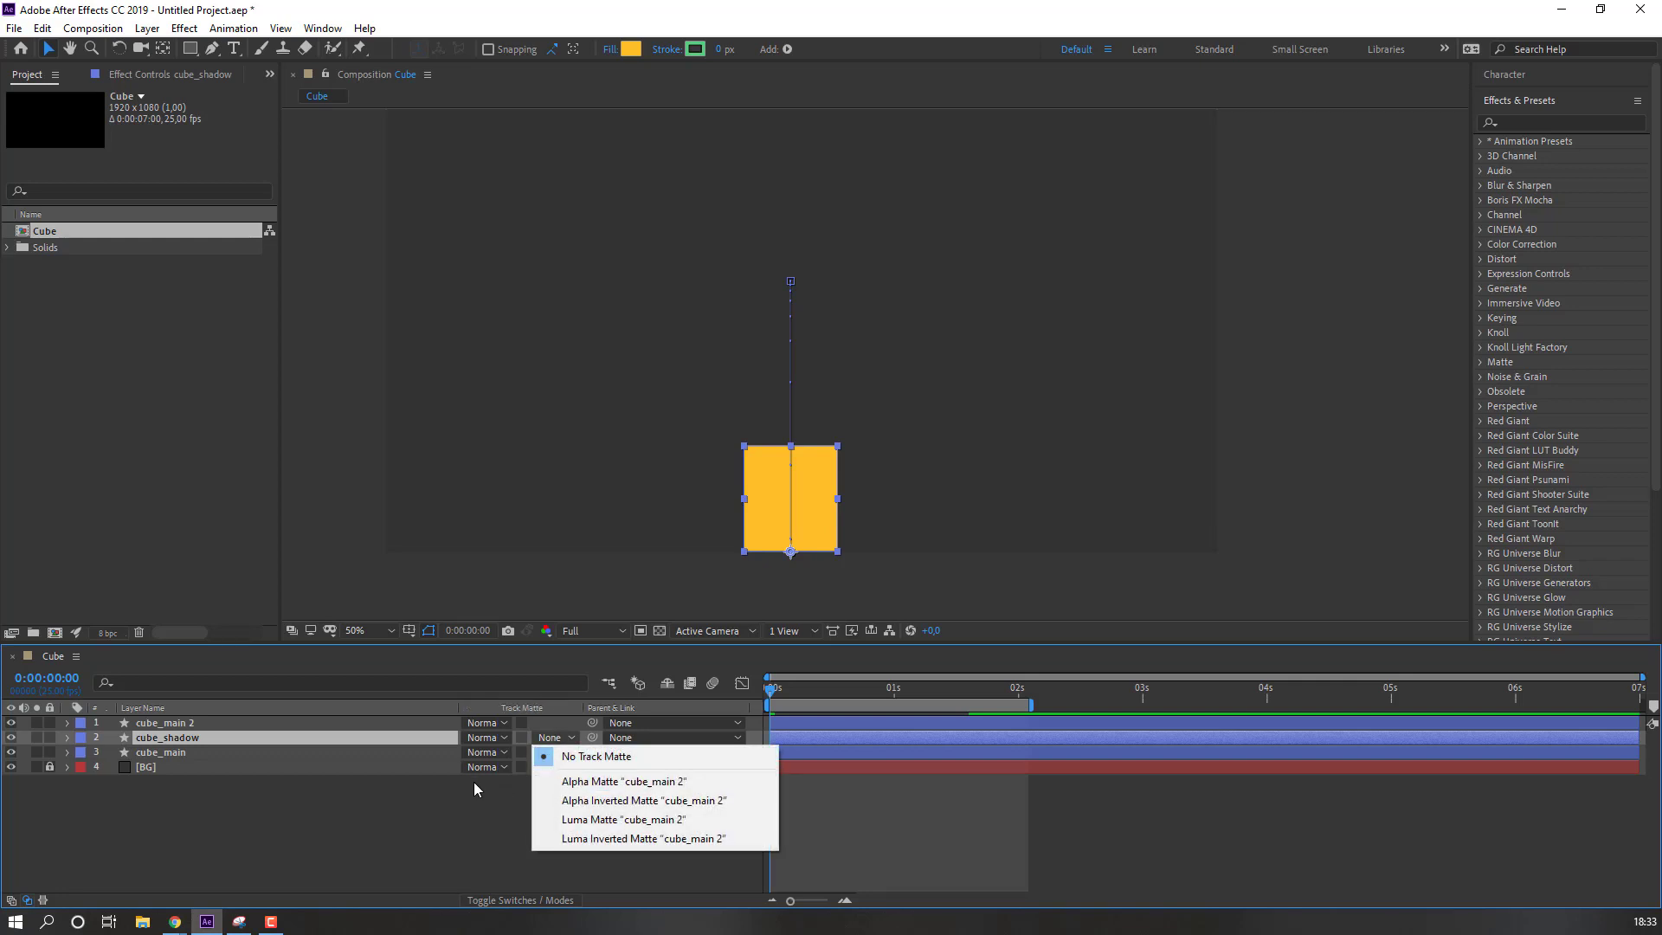
{"action": "left_click", "coordinate": [498, 900]}
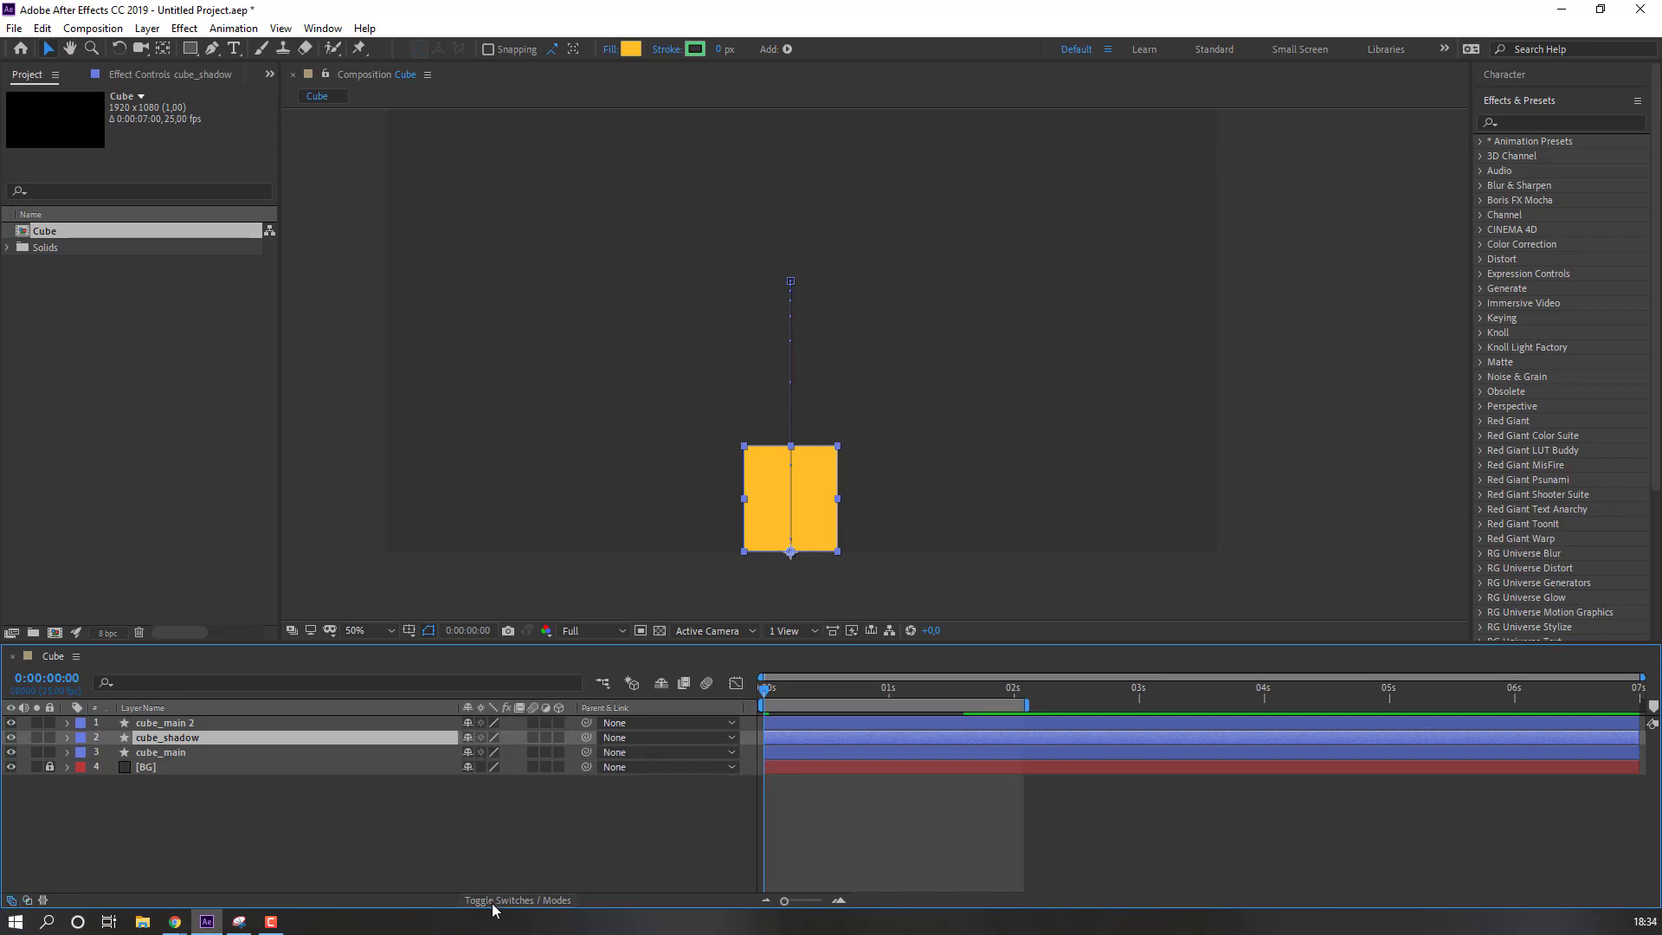
{"action": "left_click", "coordinate": [498, 901]}
{"action": "left_click", "coordinate": [498, 901]}
{"action": "left_click", "coordinate": [497, 901]}
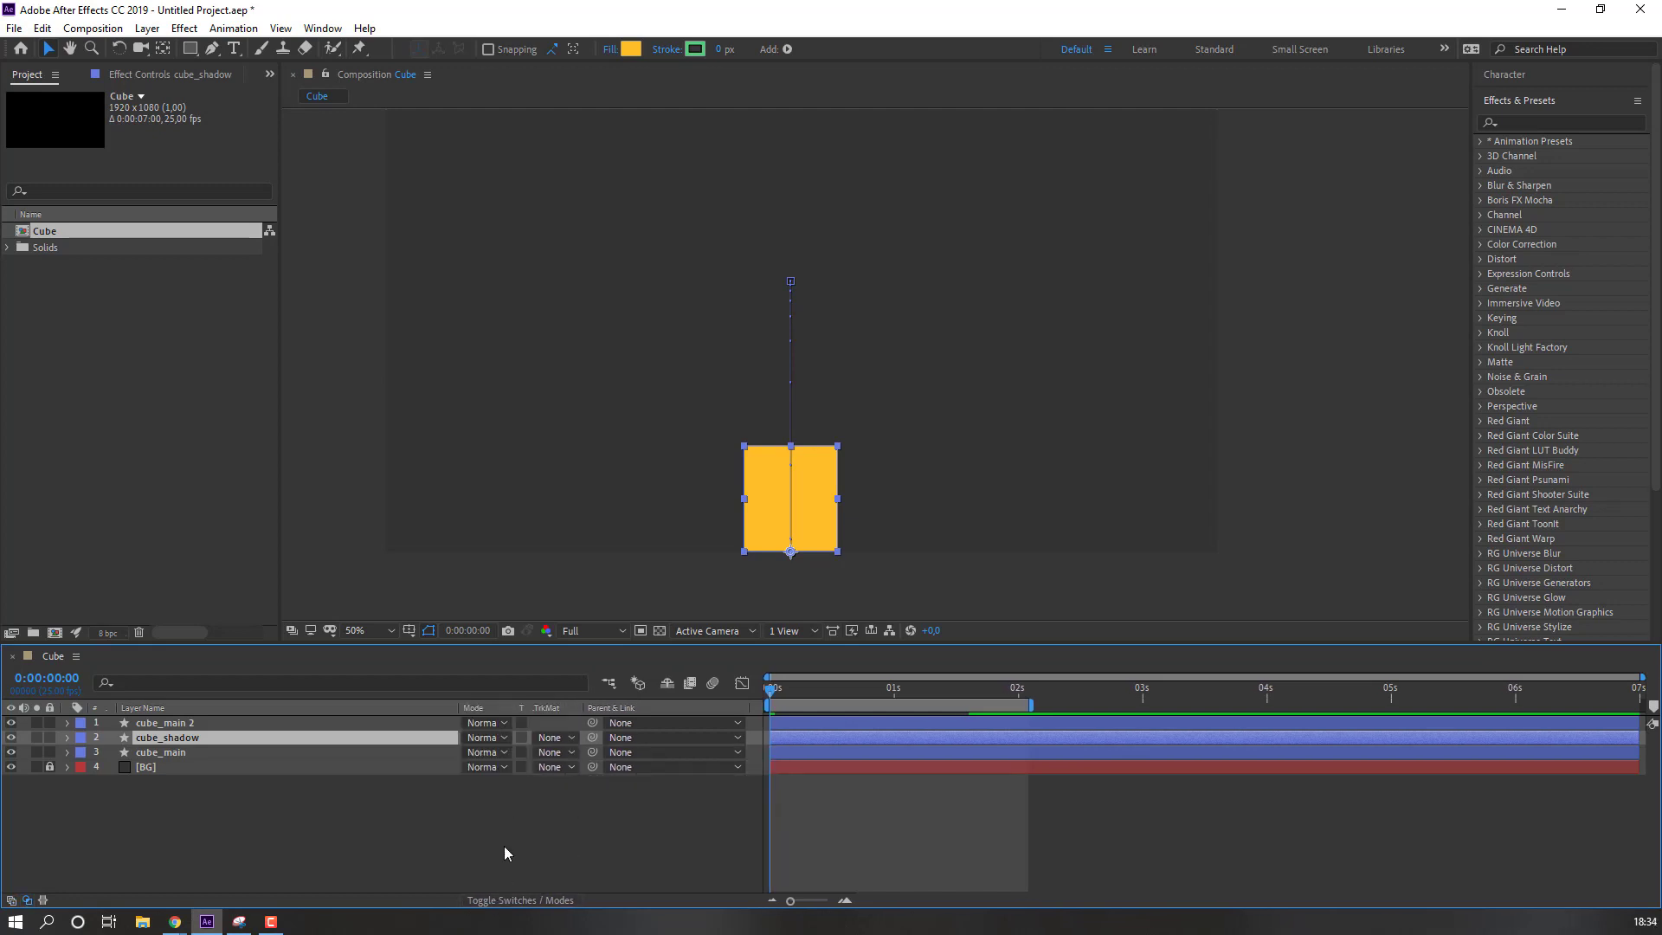
{"action": "left_click", "coordinate": [554, 738]}
{"action": "left_click", "coordinate": [605, 782]}
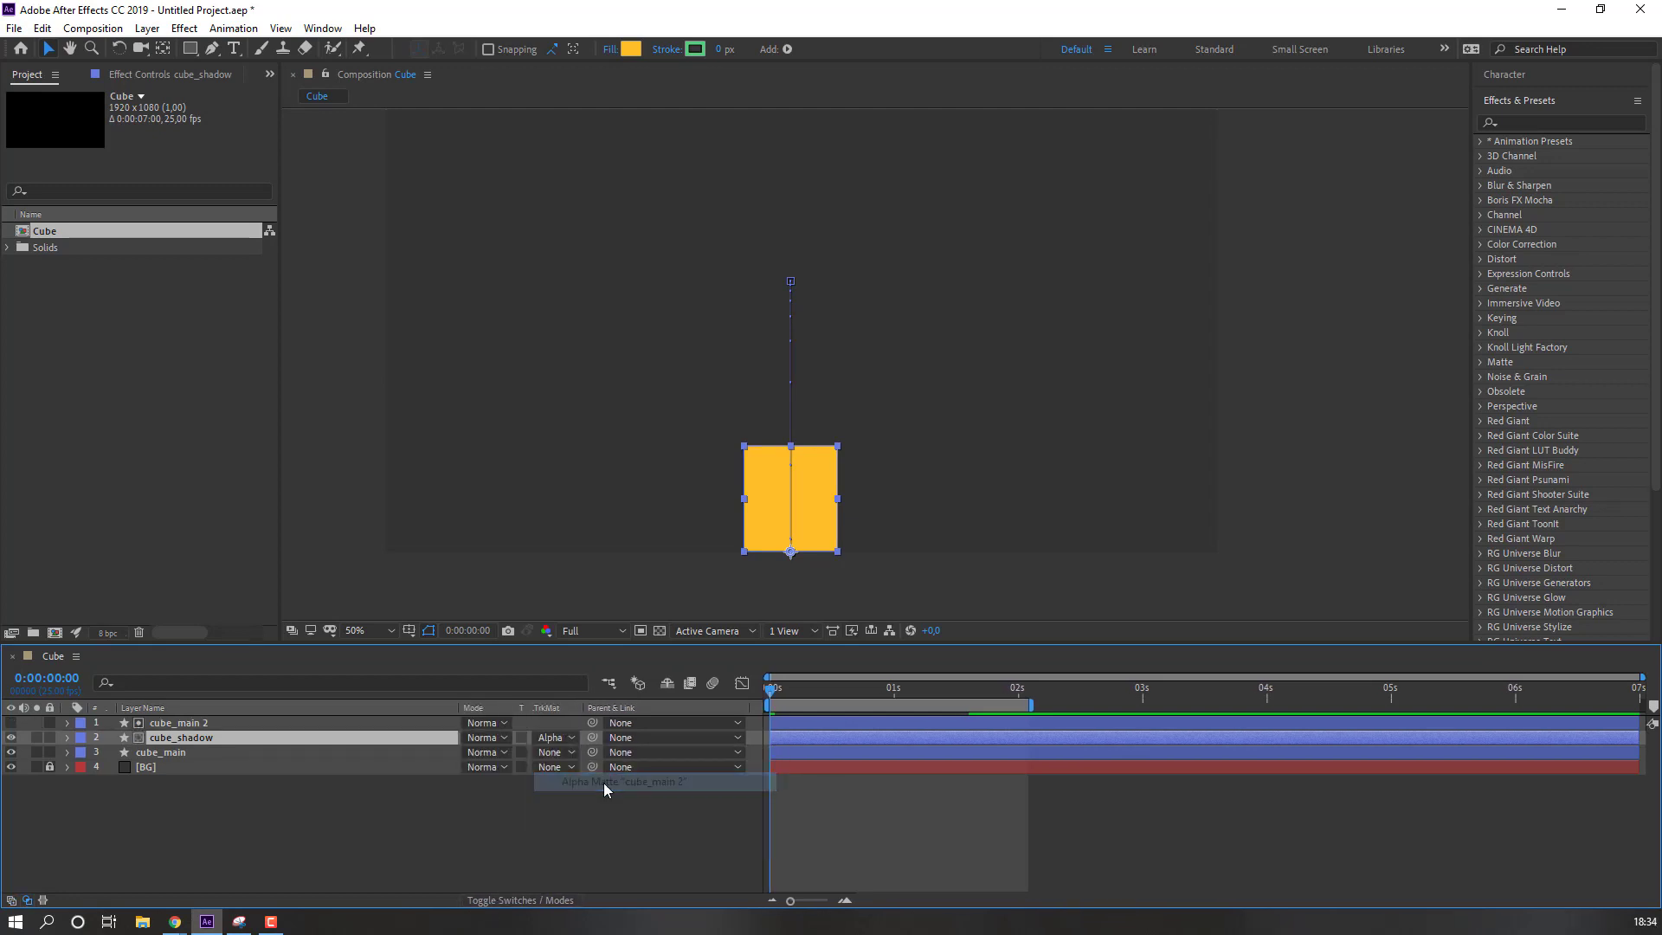
Step: Change cube_shadow's fill colour to the deeper orange FFA304
{"action": "left_click", "coordinate": [632, 50]}
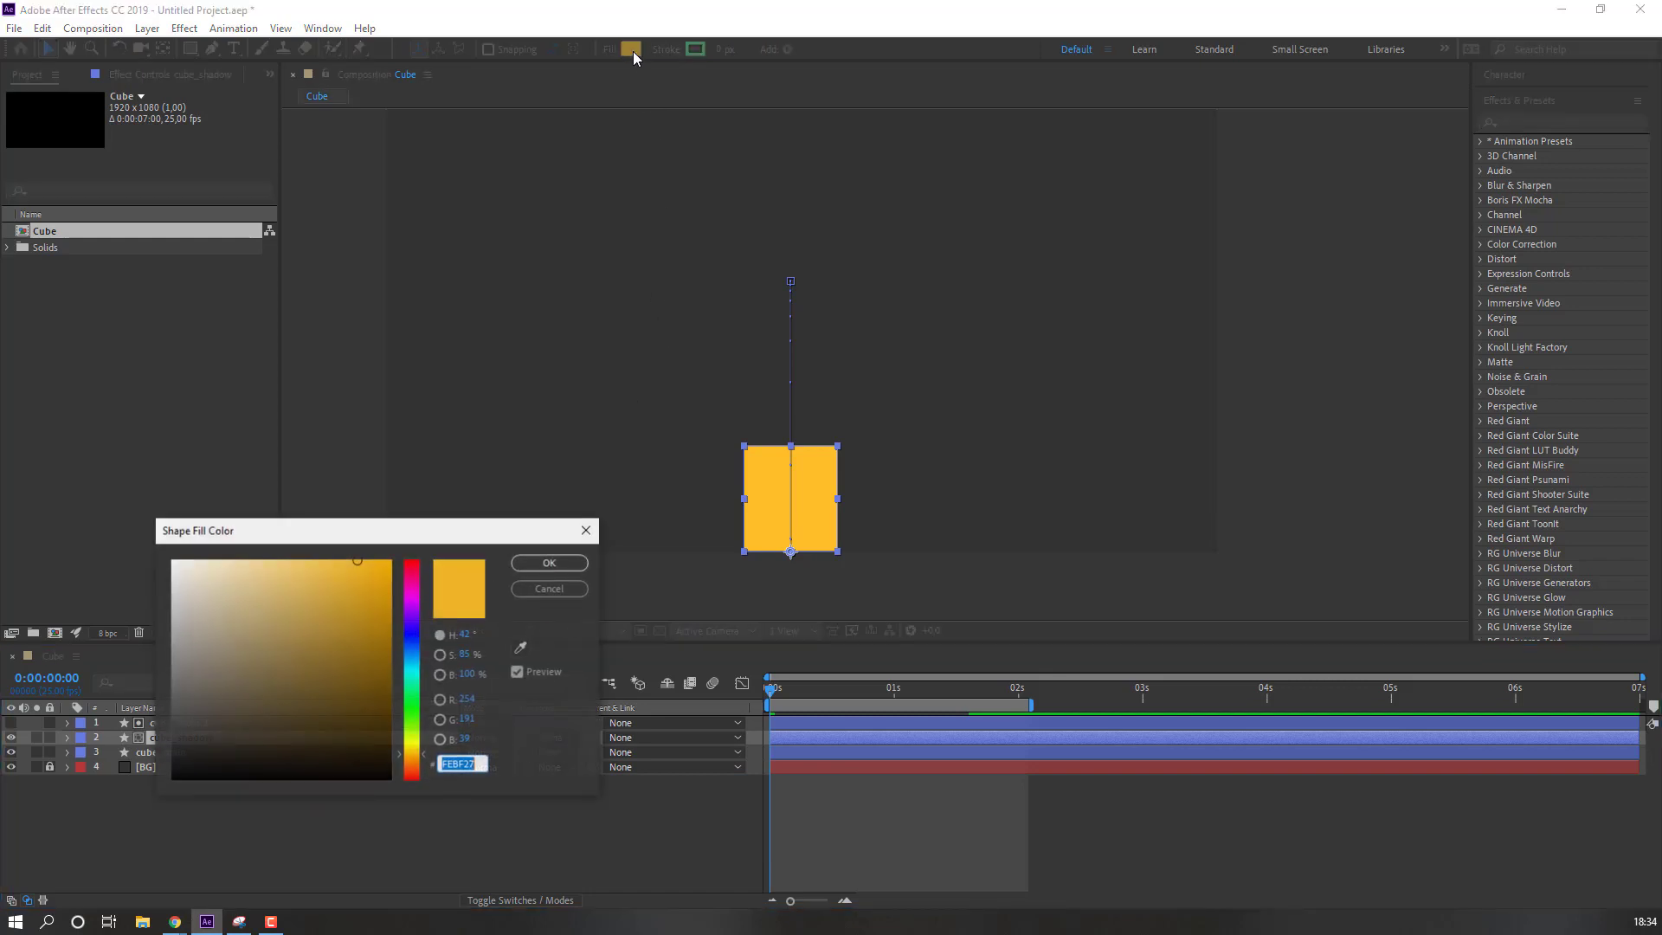
{"action": "left_click", "coordinate": [521, 649]}
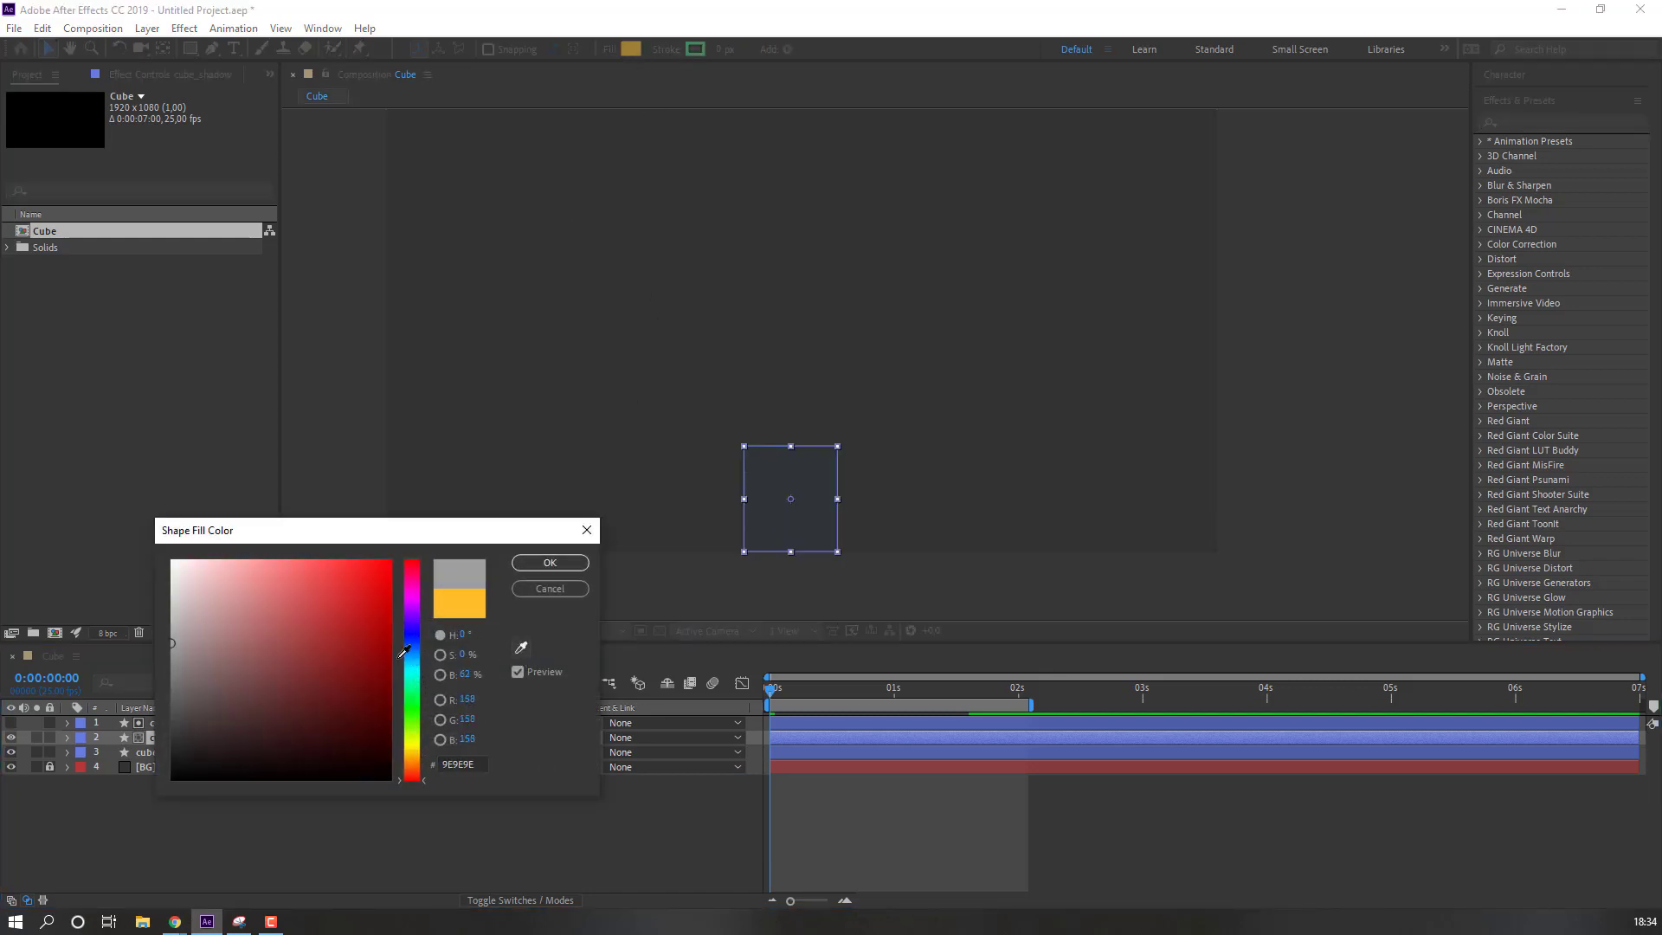
{"action": "left_click", "coordinate": [568, 569]}
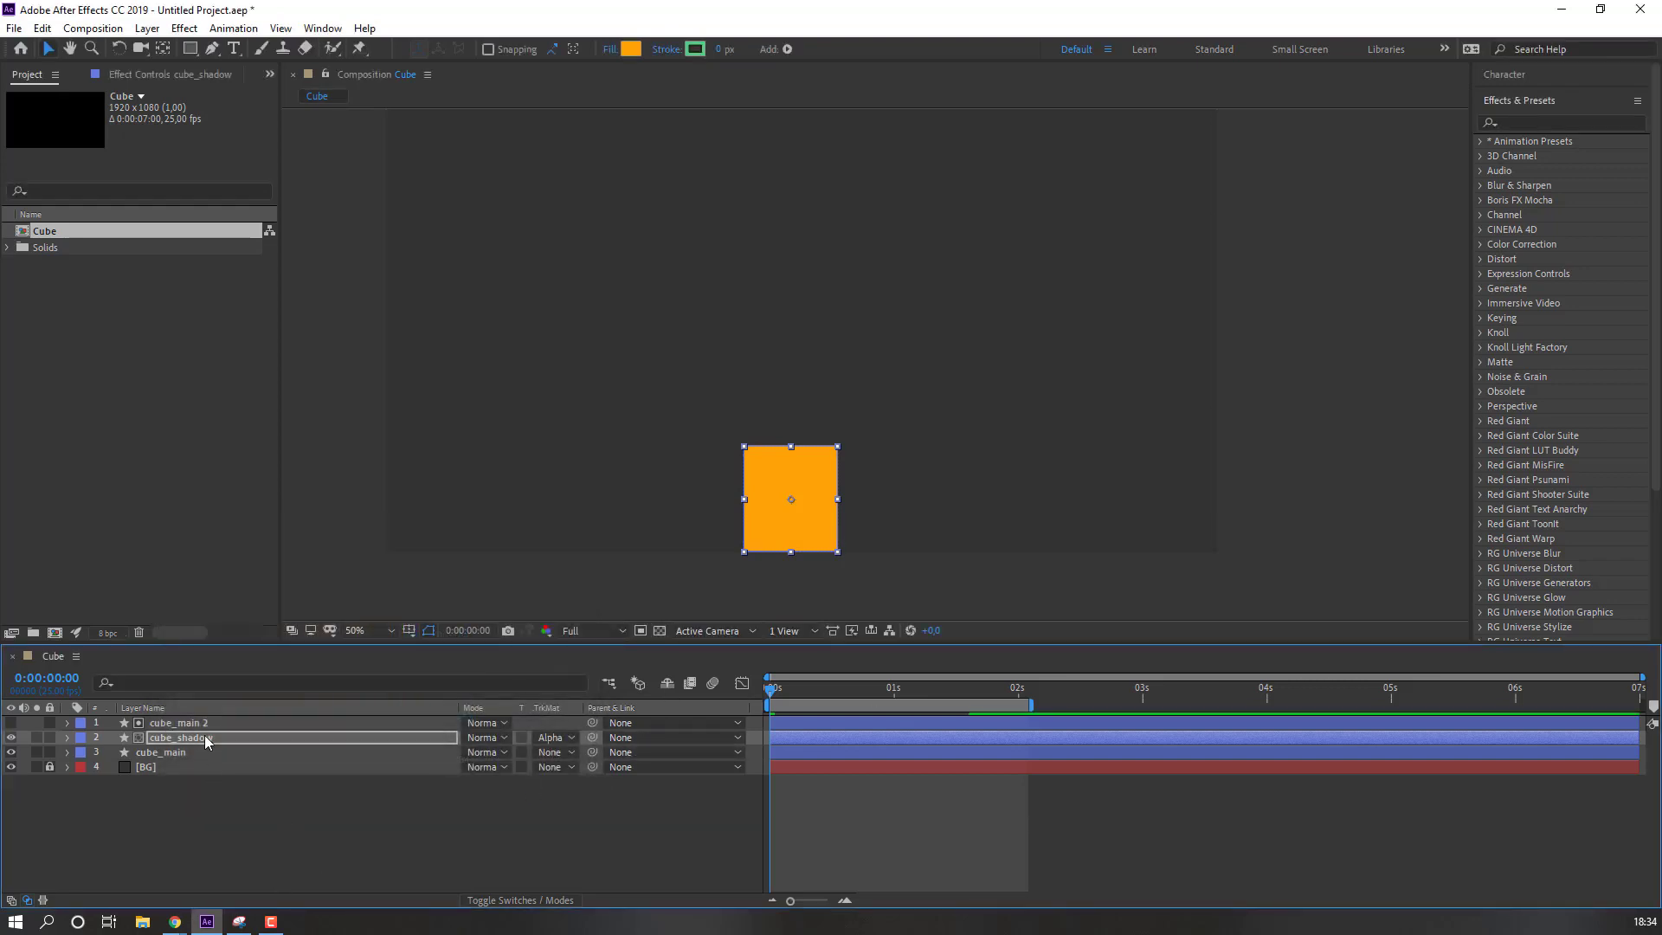
Step: Lower the shadow layer's Position X at each keyframe, e.g. 877 at frame 20 and 740 at 1:05
{"action": "key", "text": "Return"}
{"action": "key", "text": "p"}
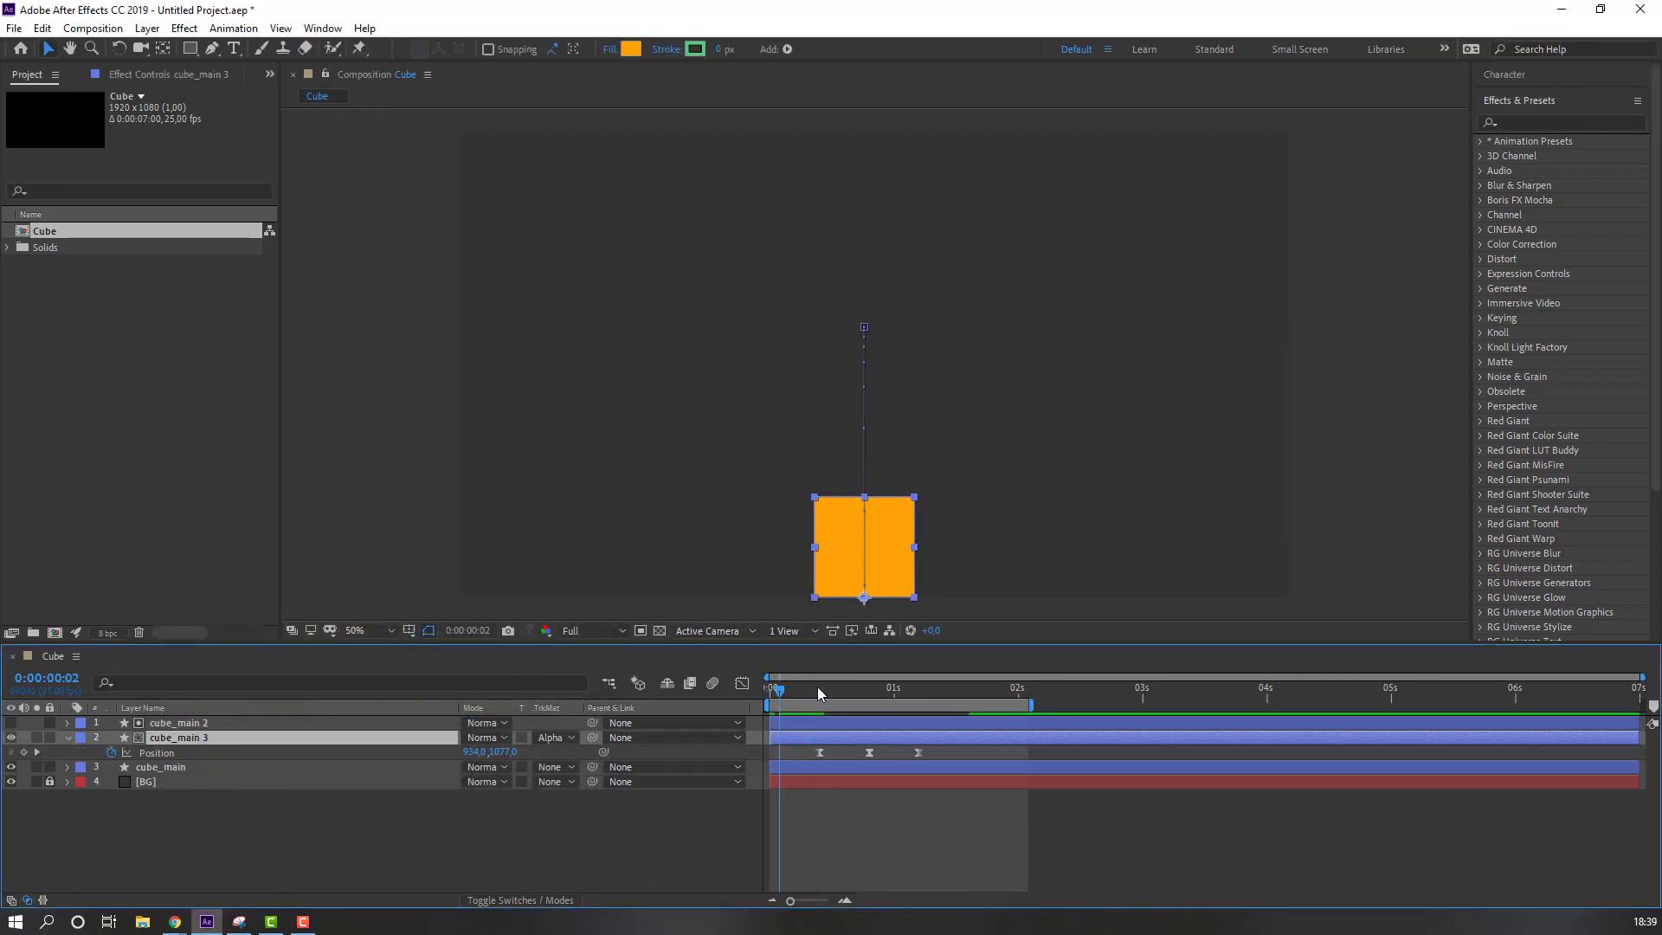
{"action": "left_click", "coordinate": [817, 687]}
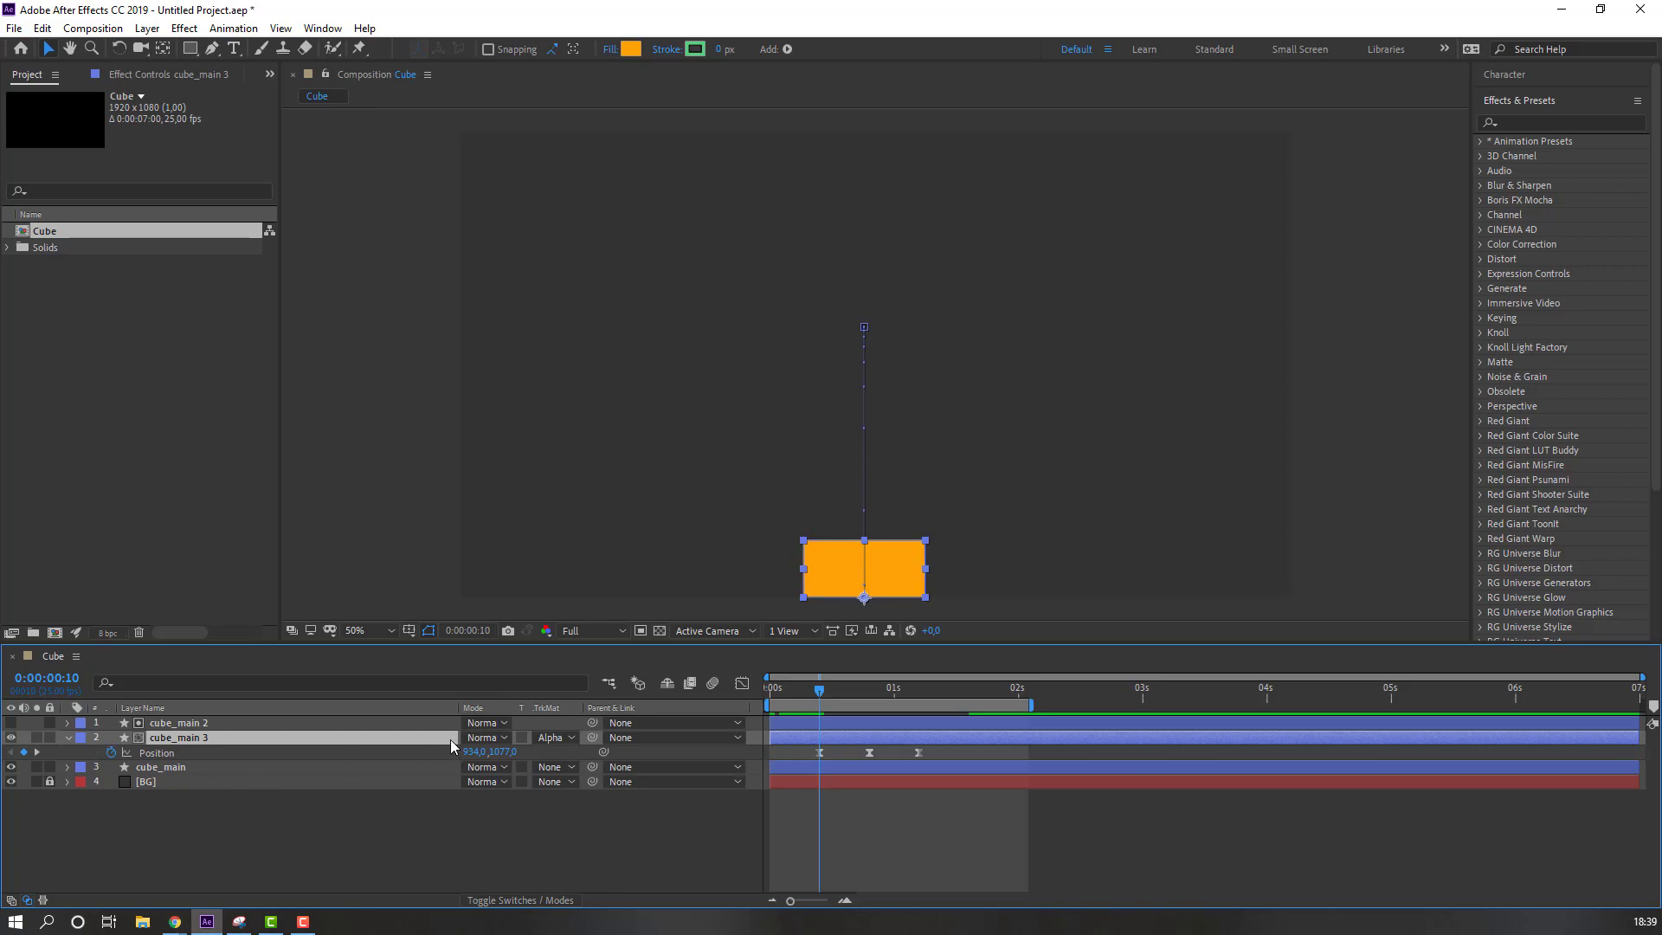
{"action": "left_click_drag", "start_coordinate": [474, 752], "coordinate": [310, 758]}
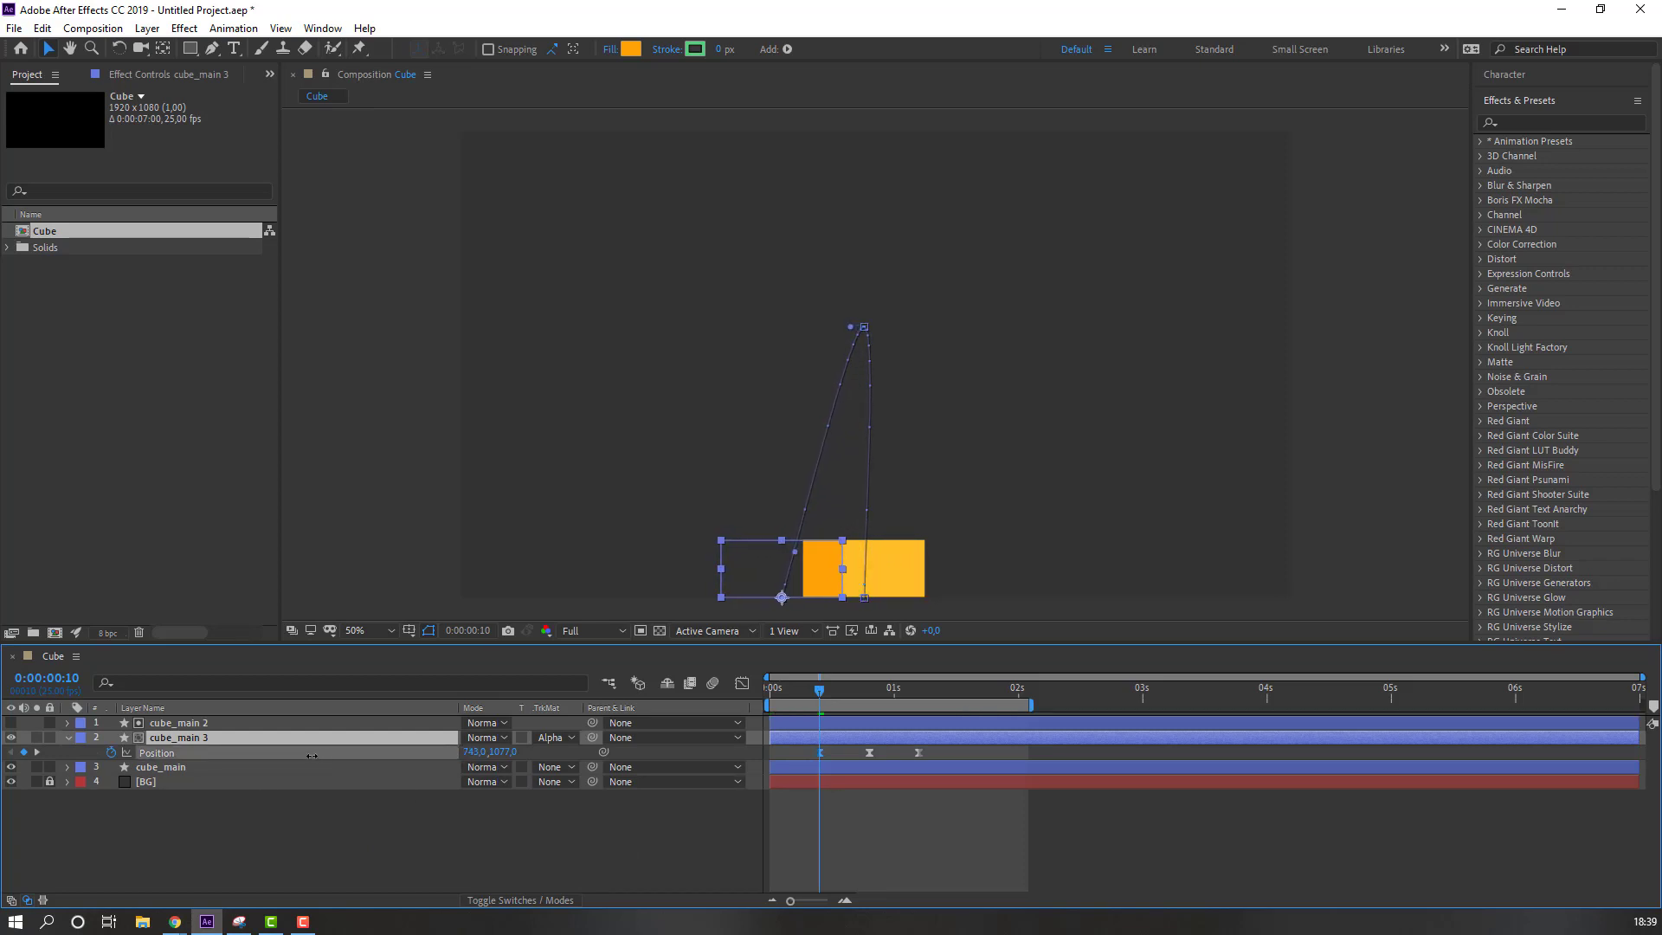
{"action": "left_click_drag", "start_coordinate": [823, 686], "coordinate": [864, 689]}
{"action": "left_click", "coordinate": [872, 690]}
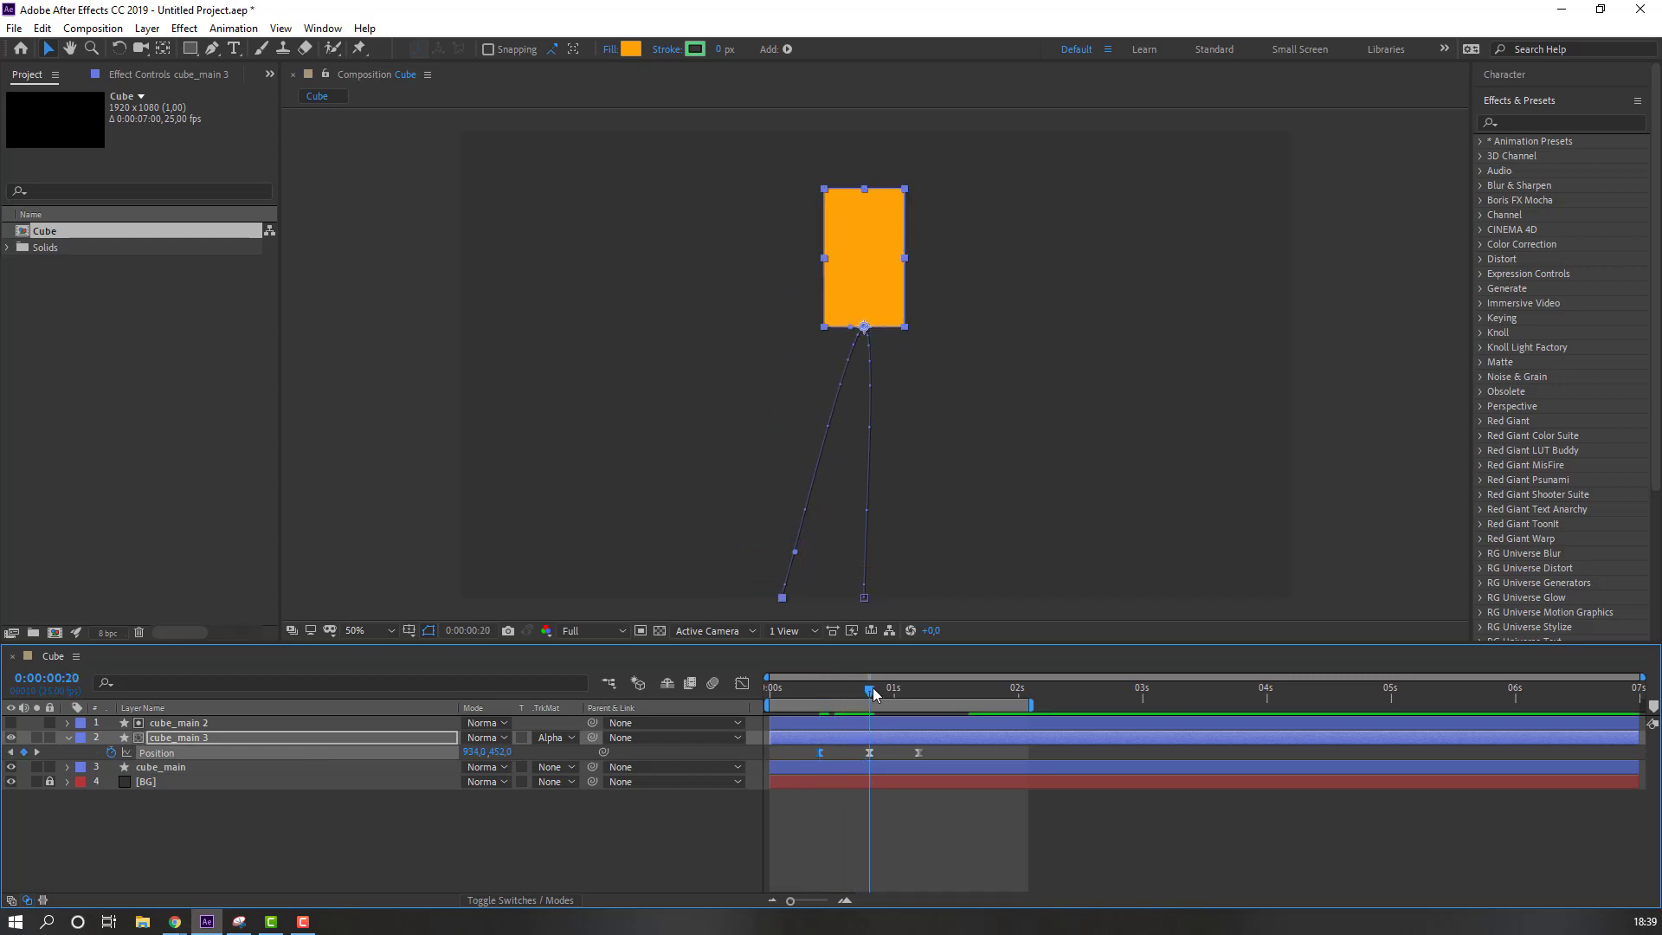
{"action": "left_click_drag", "start_coordinate": [474, 751], "coordinate": [417, 749]}
{"action": "left_click", "coordinate": [822, 753]}
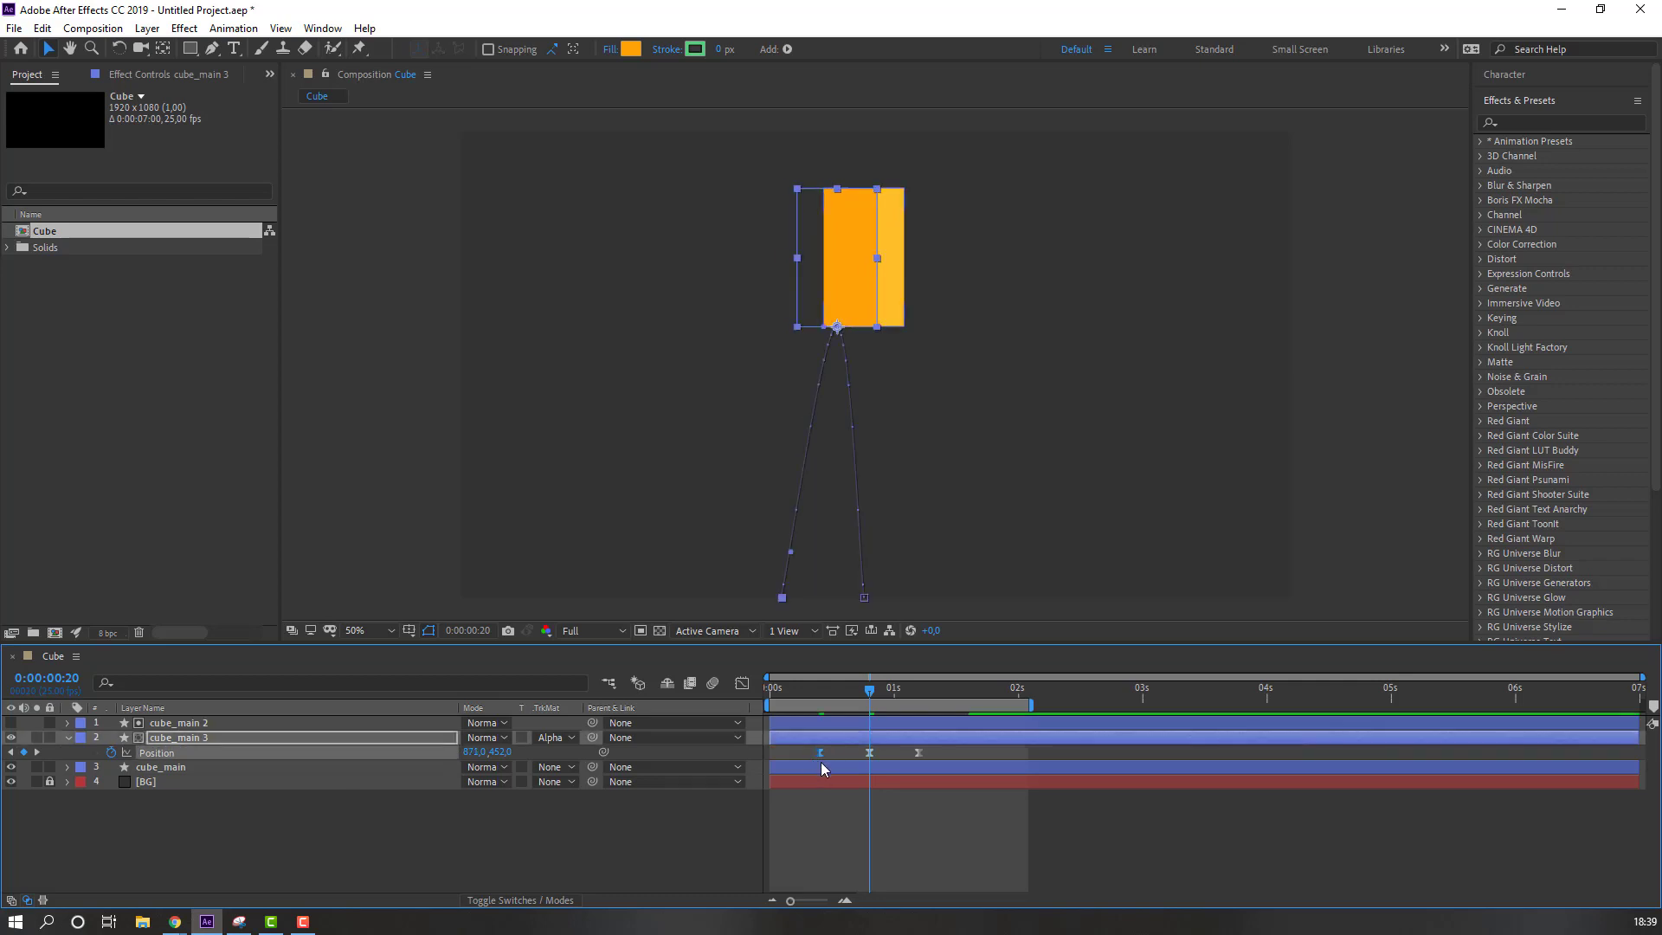
{"action": "left_click_drag", "start_coordinate": [879, 697], "coordinate": [918, 701]}
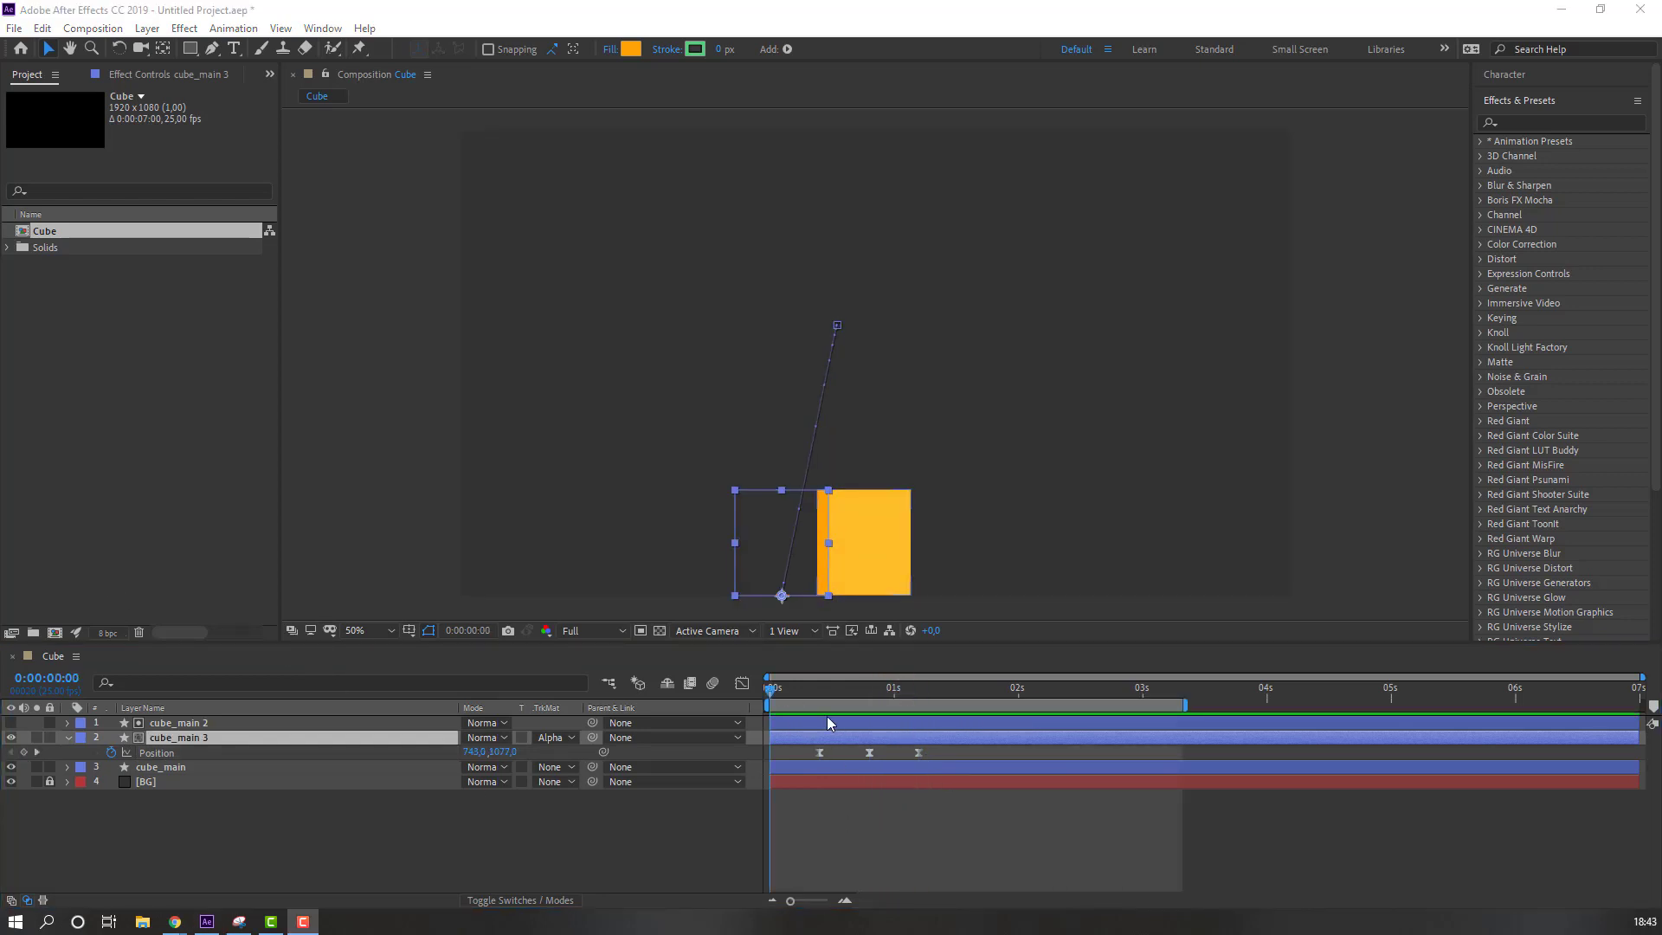
Step: Preview with layers deselected, the work area ending near 1.8 seconds, and the viewer zoomed to 25%
{"action": "key", "text": "space"}
{"action": "left_click", "coordinate": [570, 818]}
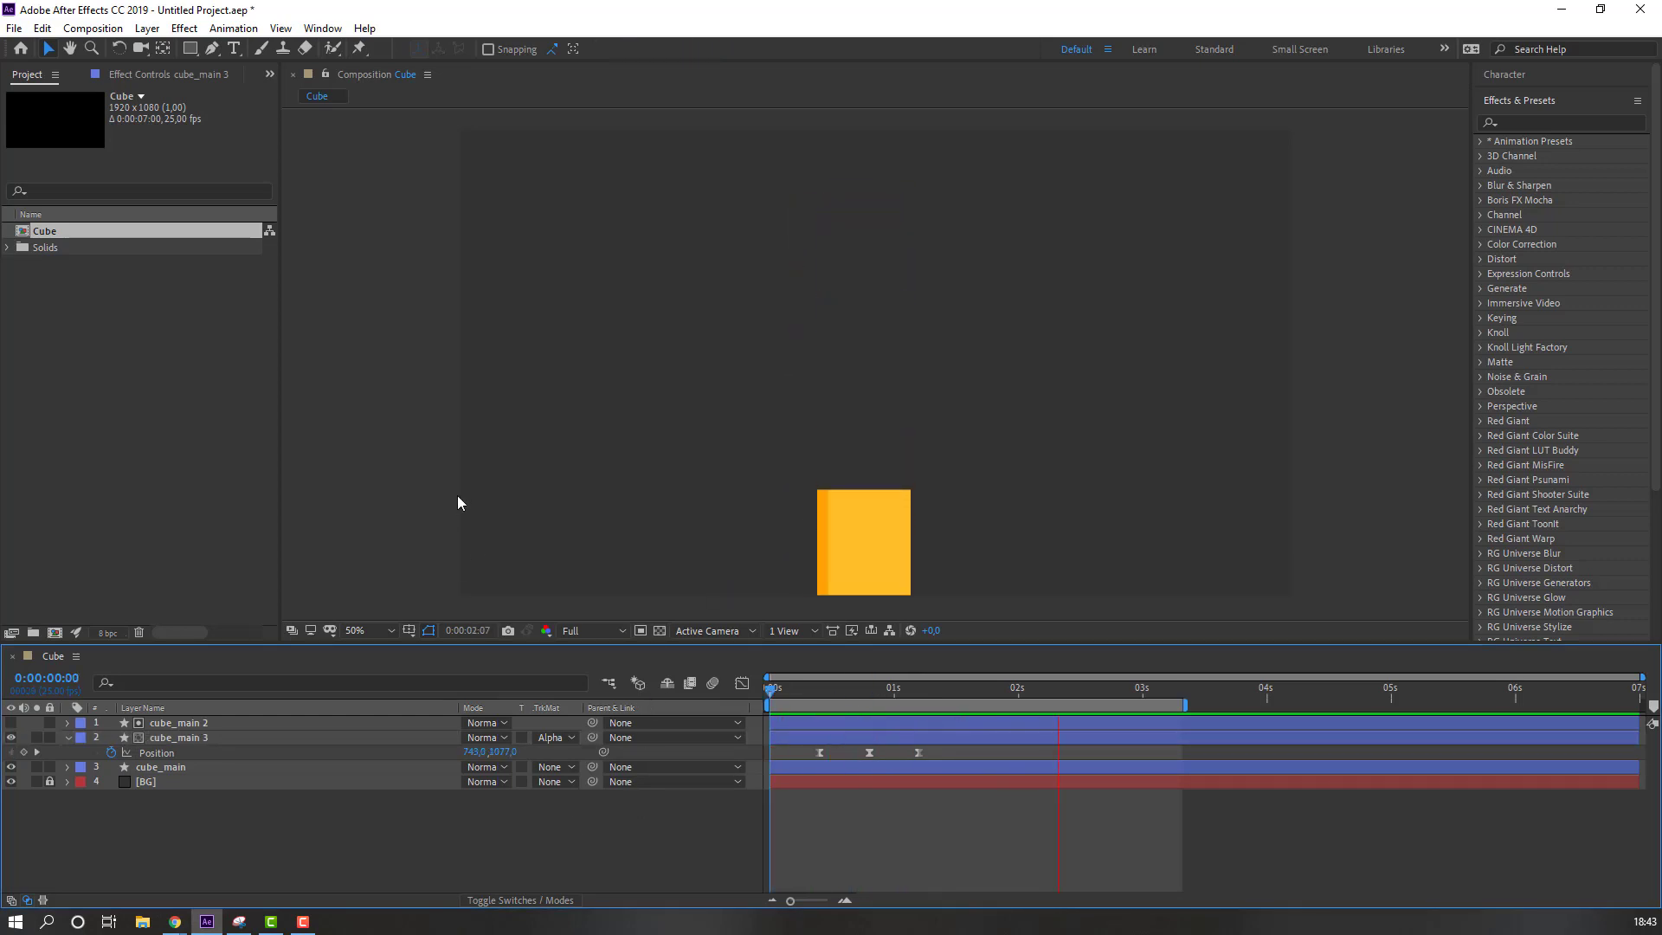
{"action": "left_click_drag", "start_coordinate": [1164, 708], "coordinate": [996, 706]}
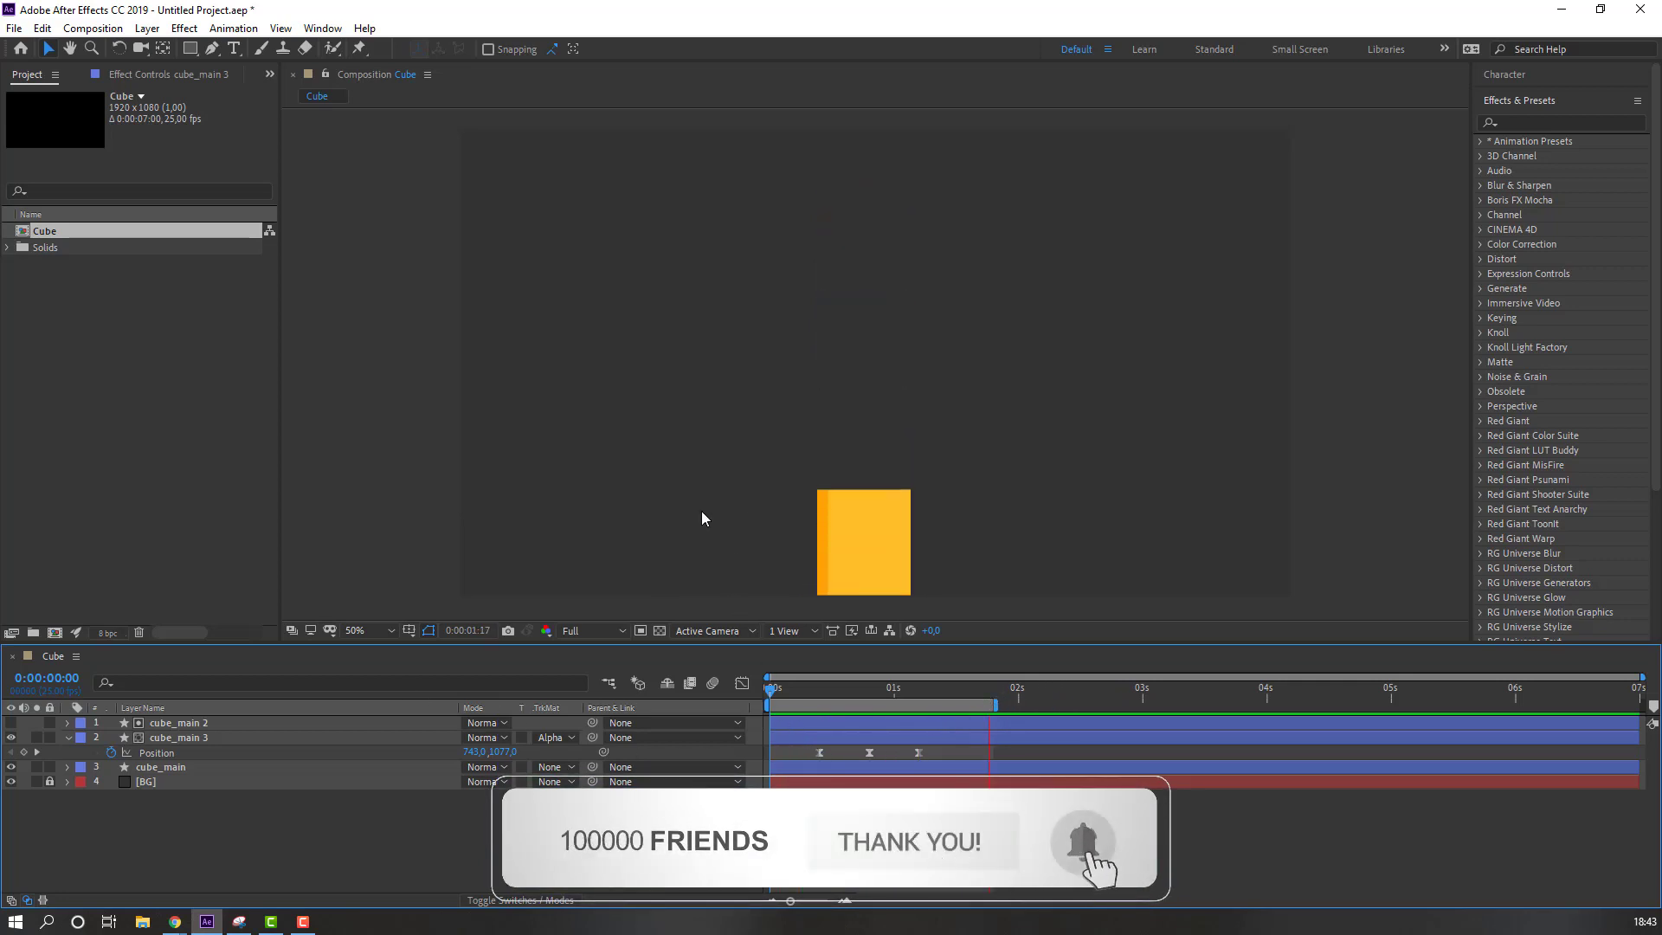
{"action": "scroll", "coordinate": [694, 509], "scroll_direction": "down", "scroll_amount": 2}
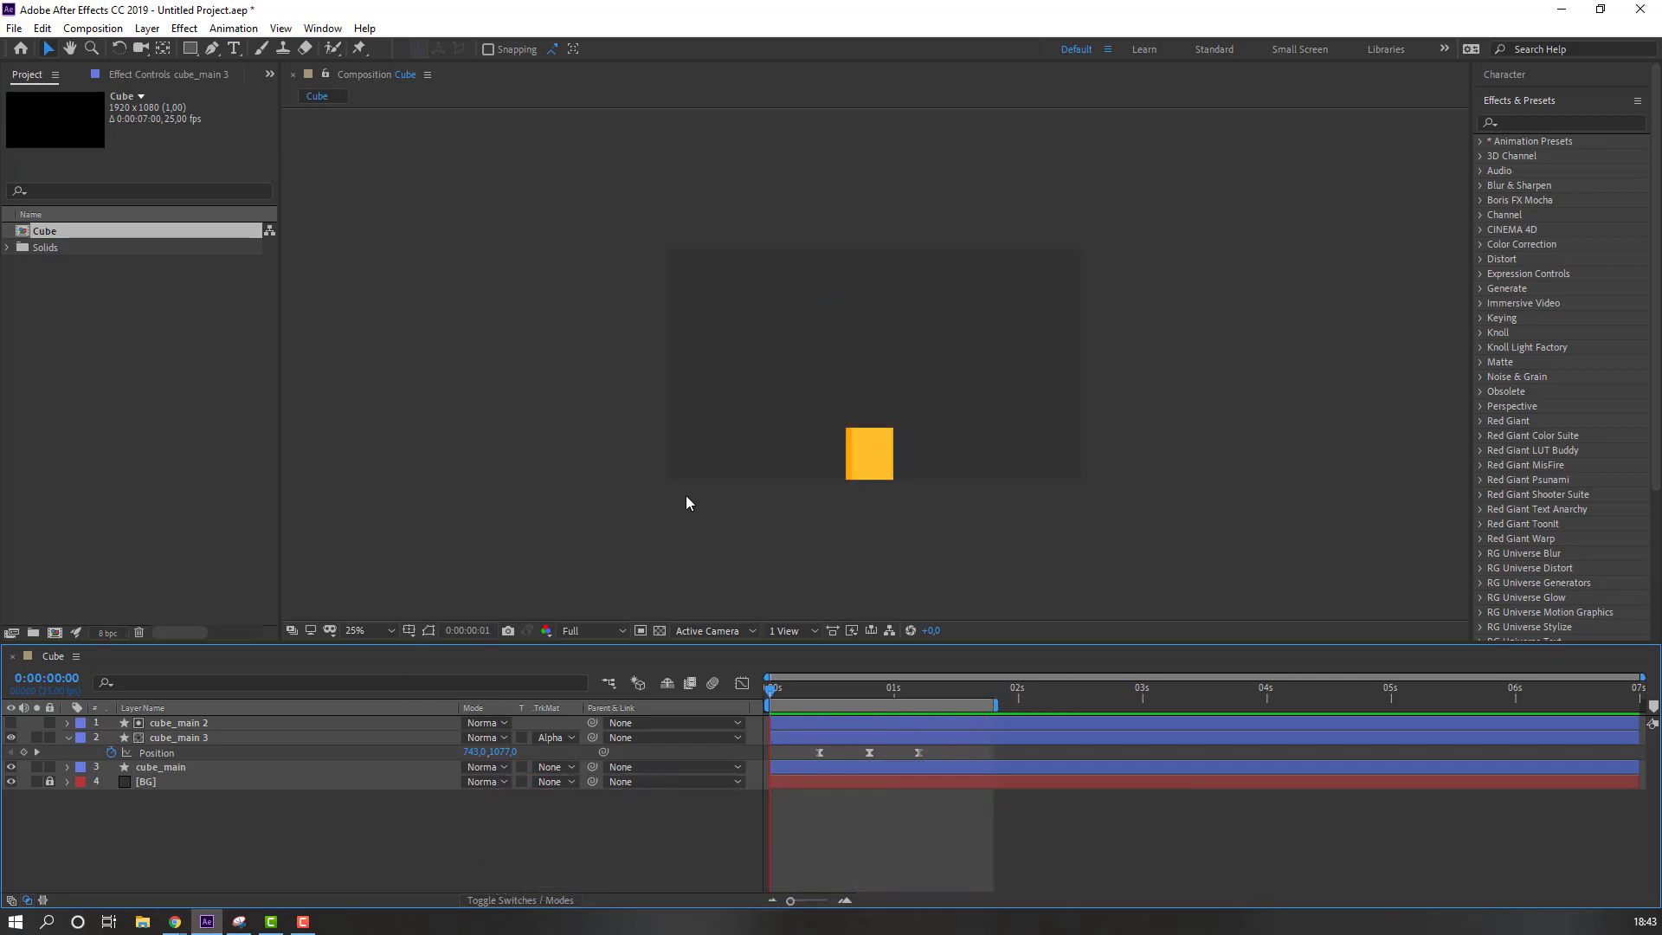